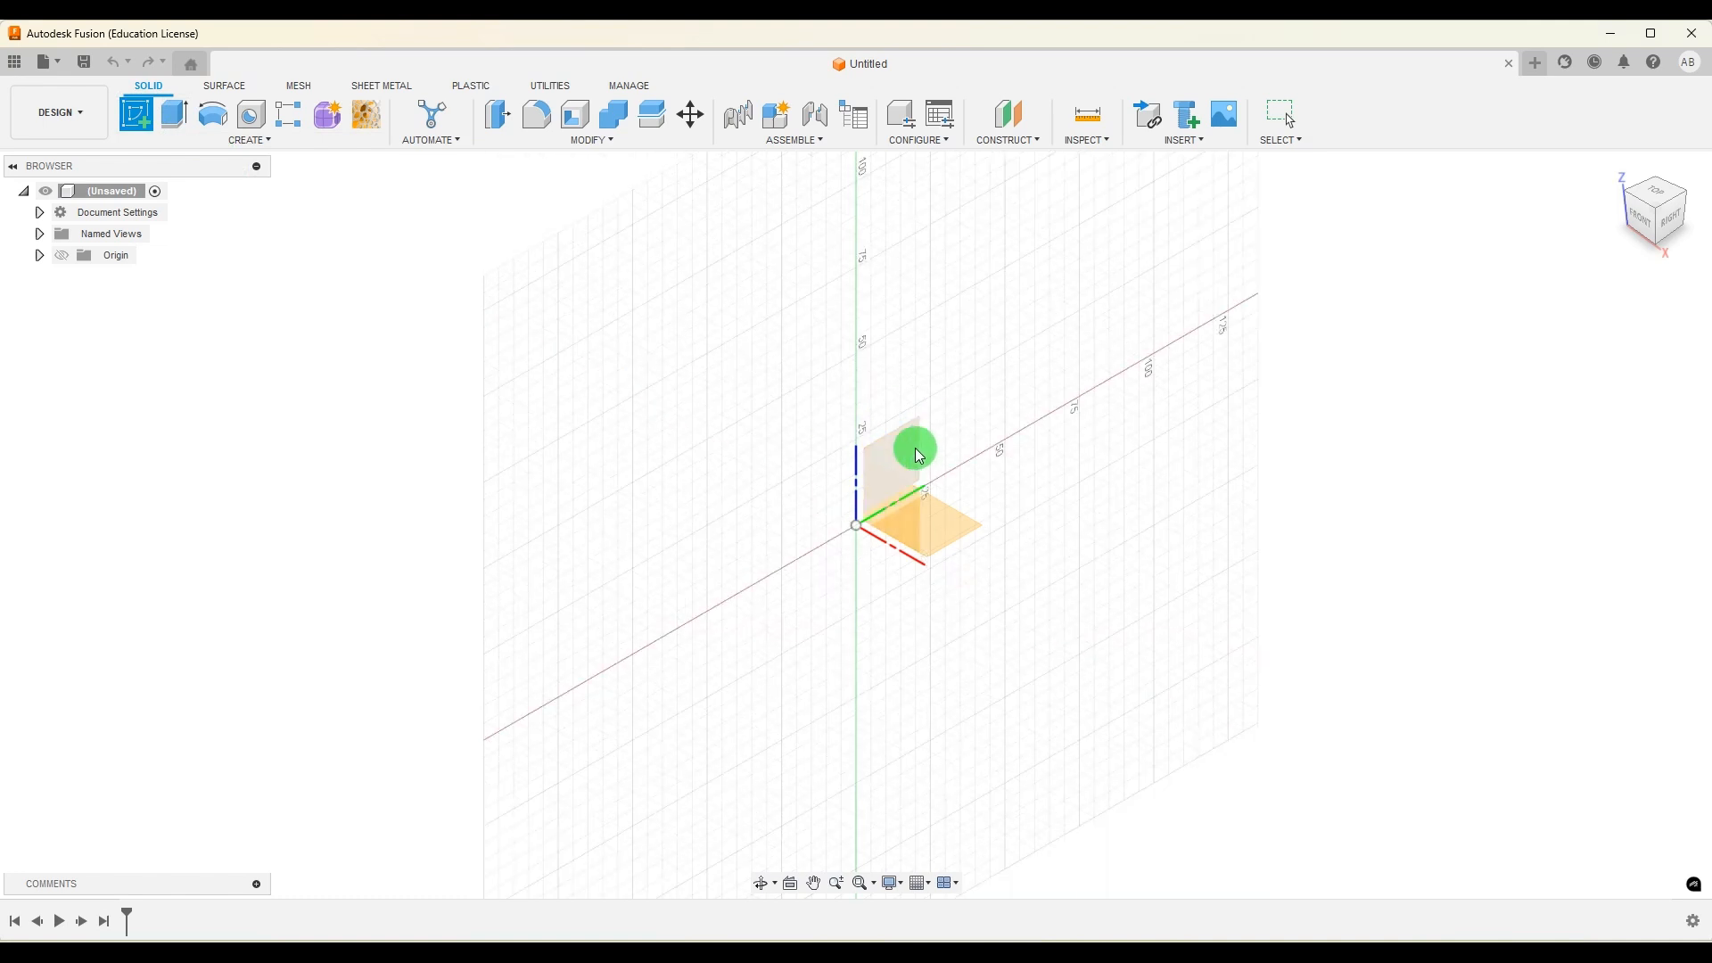
Start a sketch on the vertical YZ plane and draw a 50 mm diameter circle centred on the origin
{"action": "left_click", "coordinate": [895, 451]}
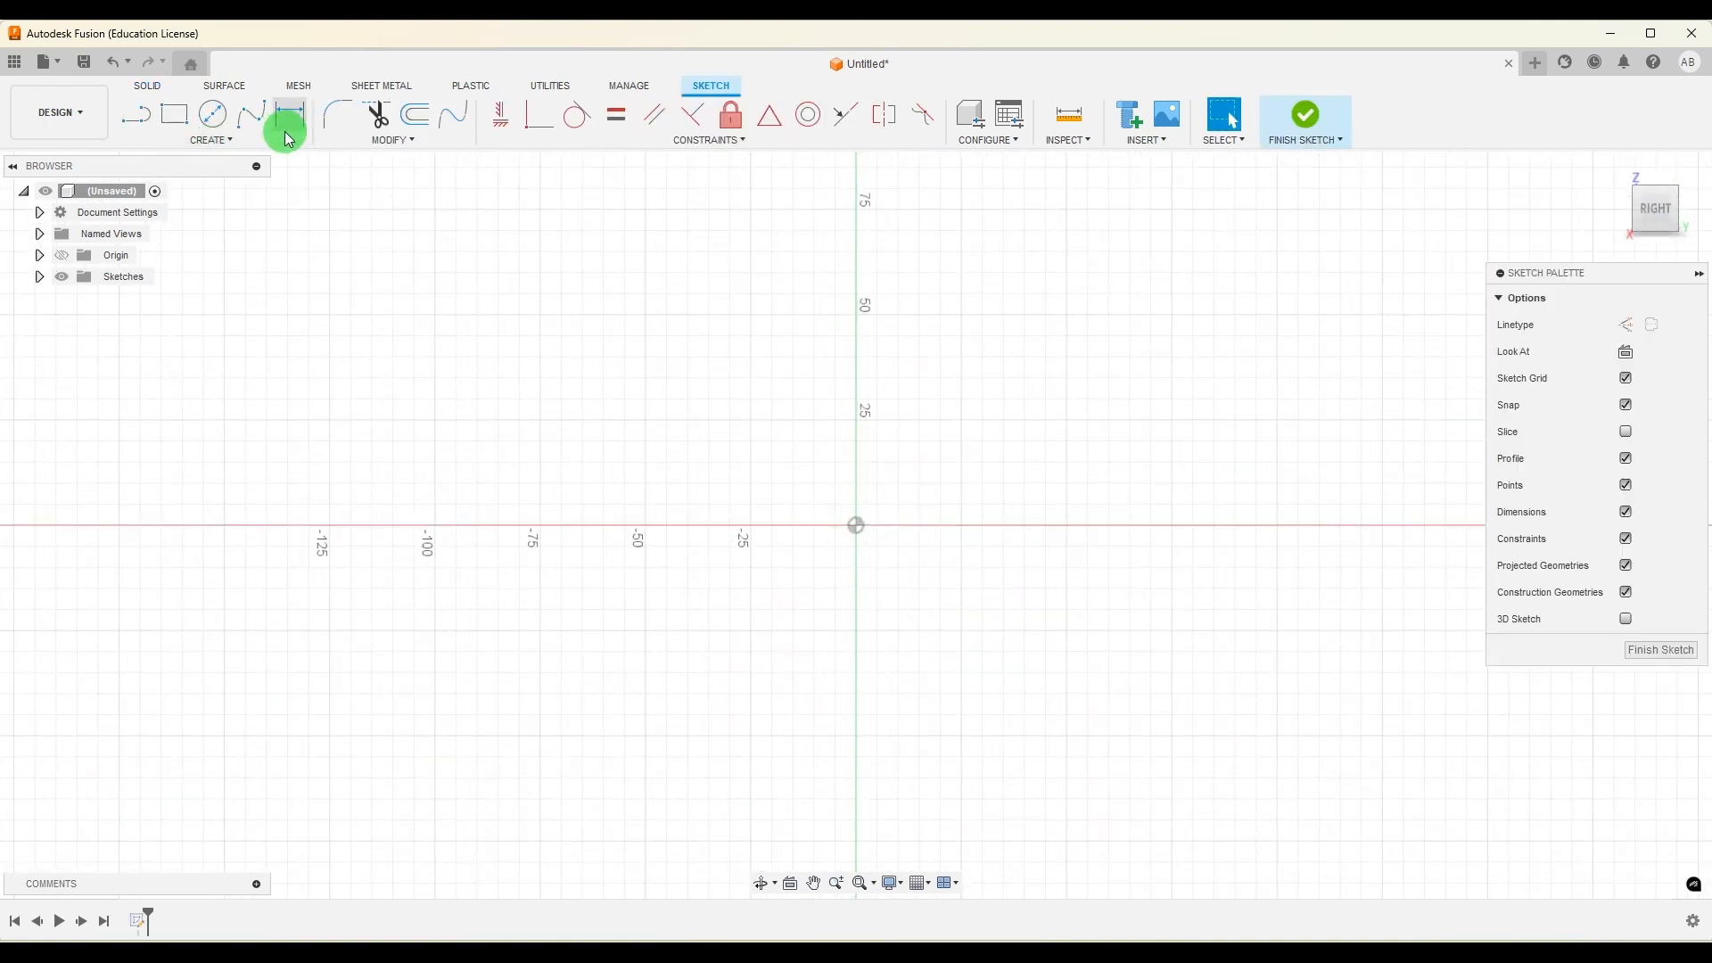
{"action": "left_click", "coordinate": [214, 115]}
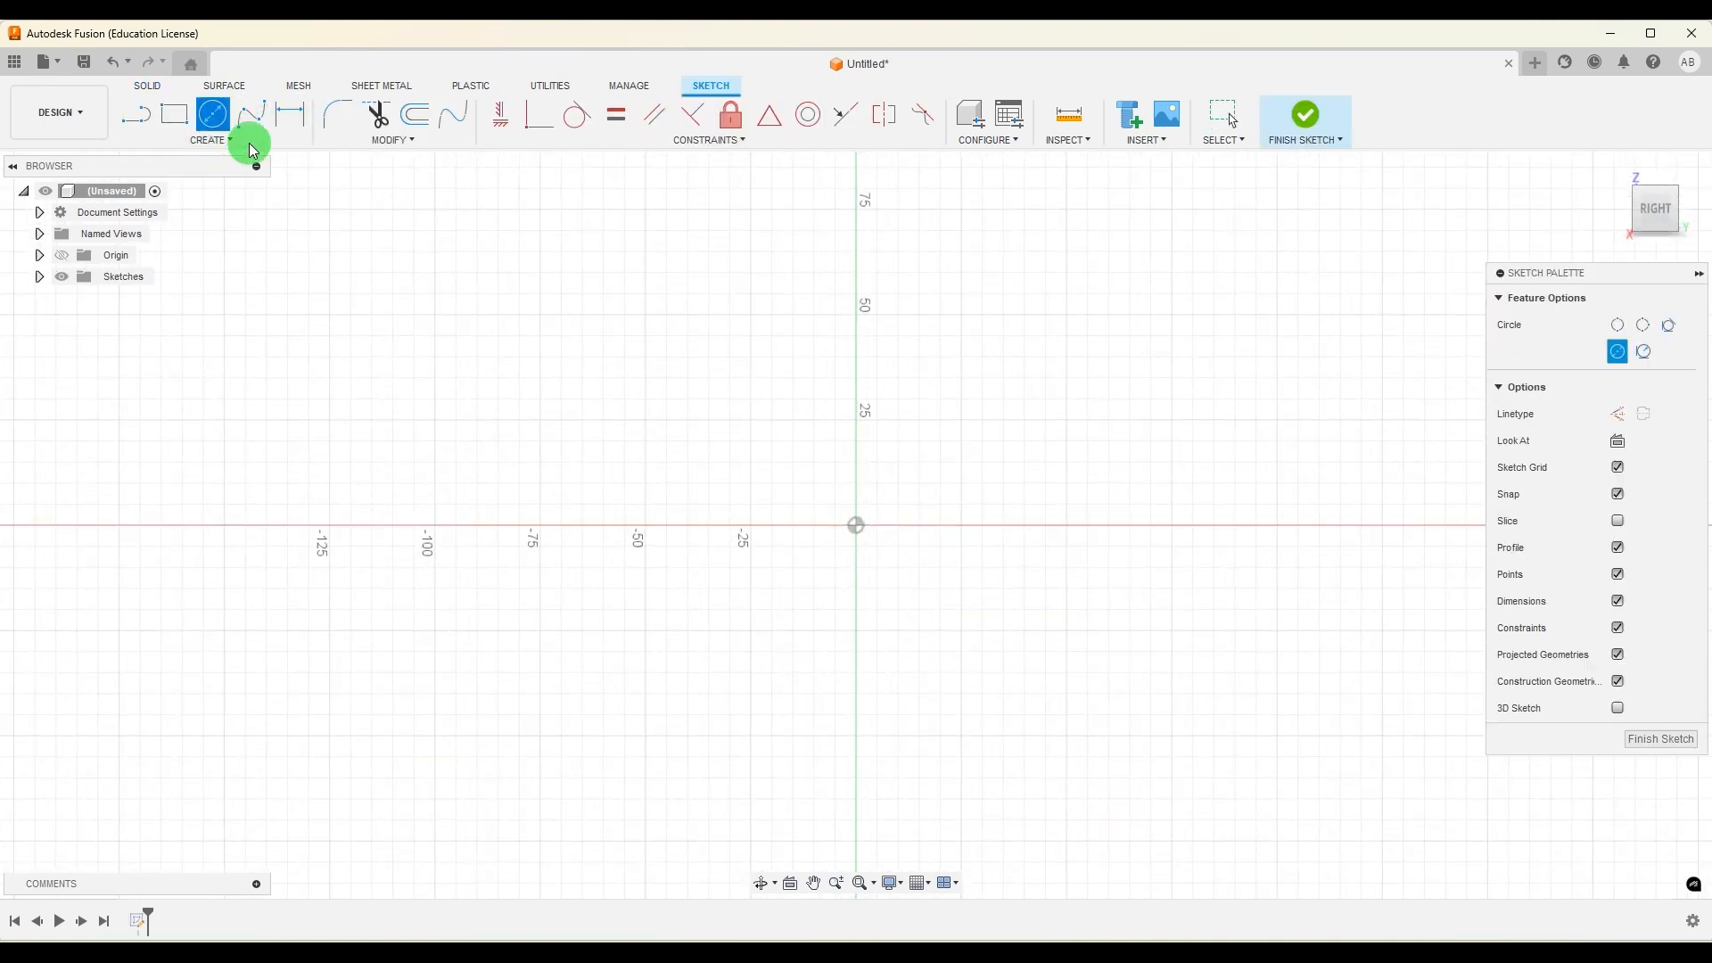
{"action": "left_click", "coordinate": [857, 530]}
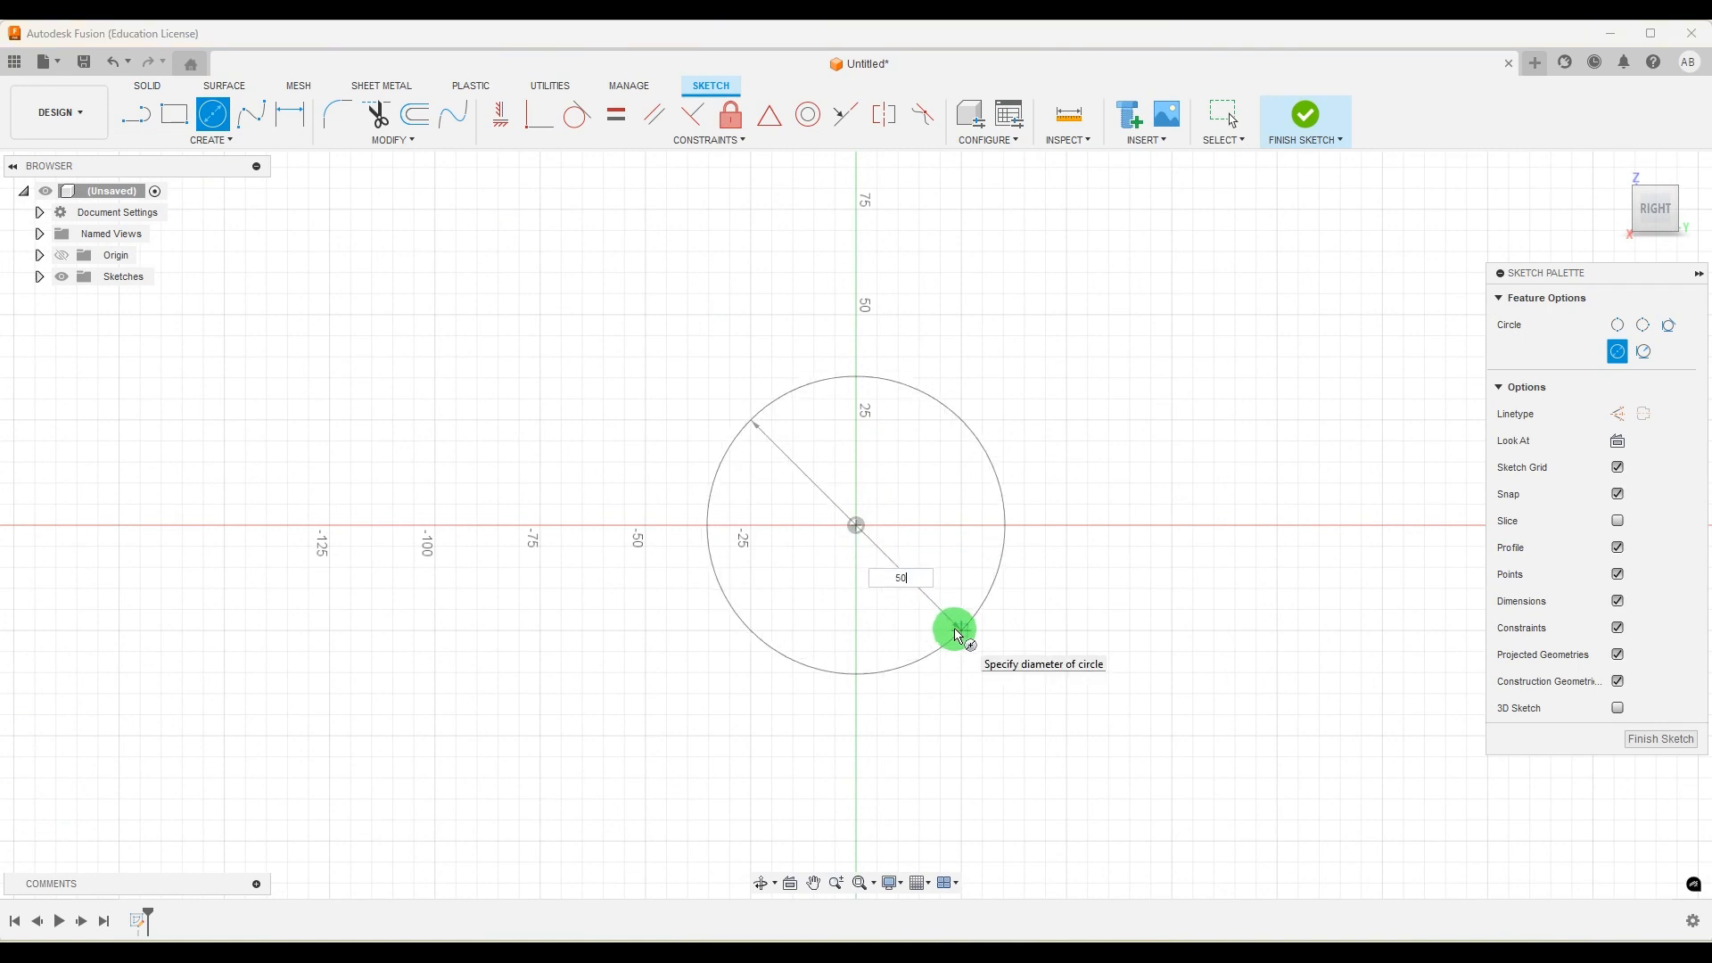
{"action": "key", "text": "Return"}
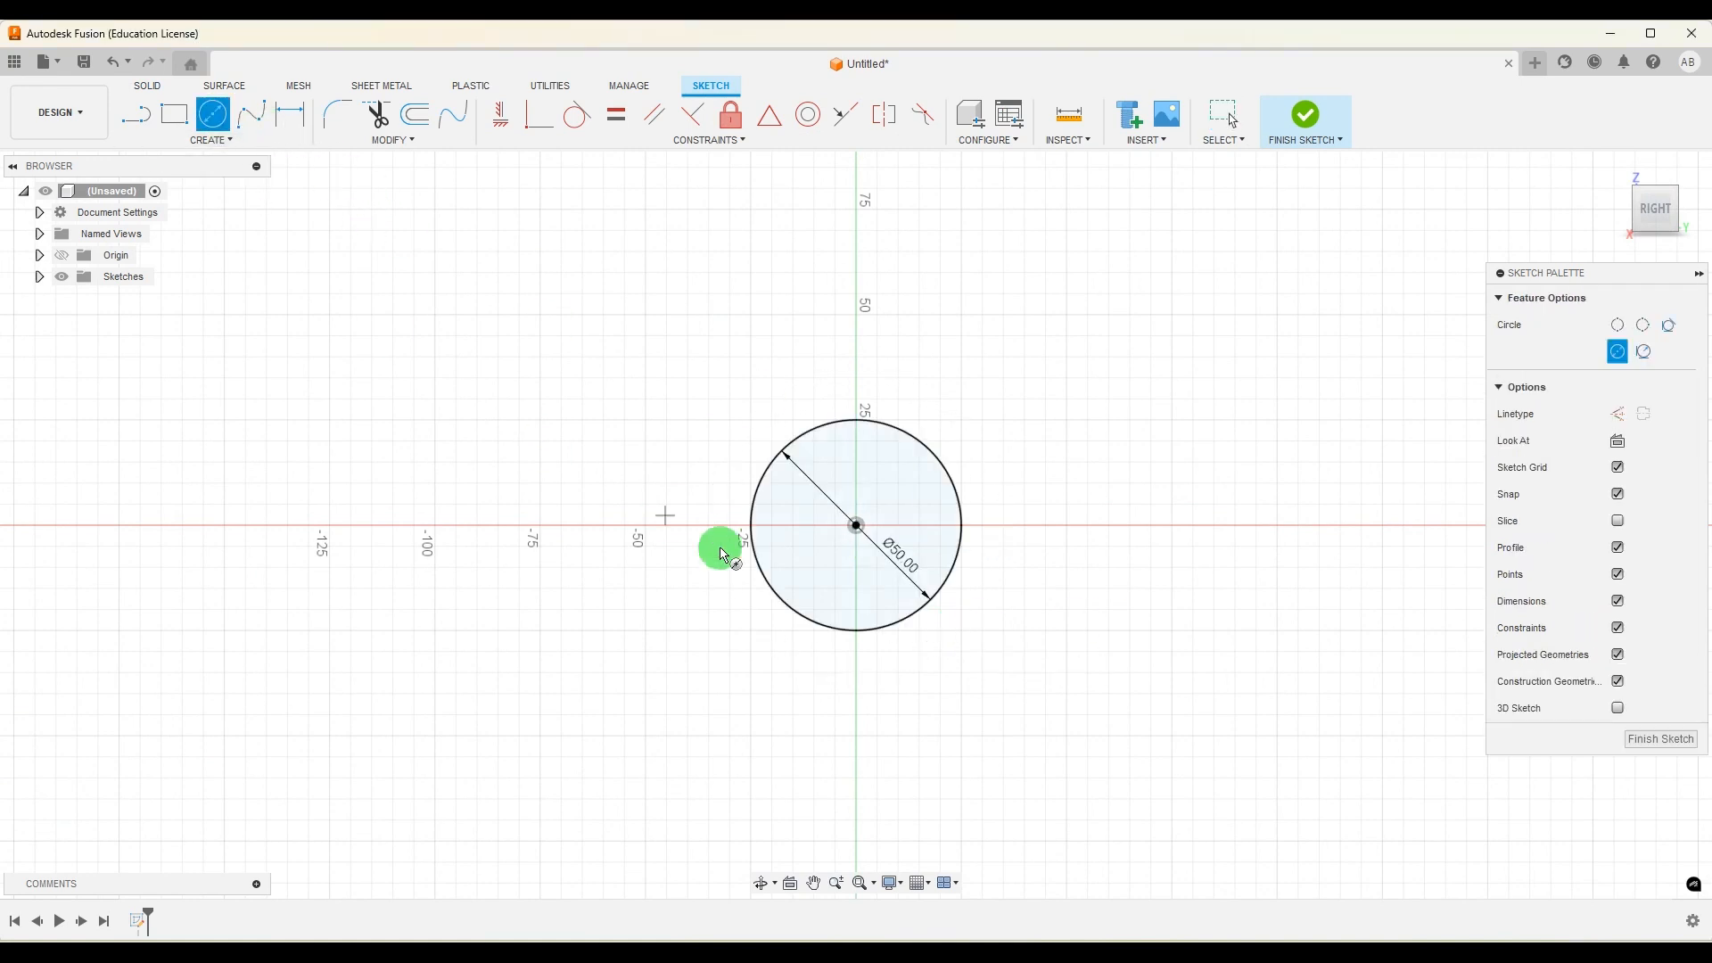
Add a concentric 25 mm diameter circle at the origin inside the first circle
{"action": "left_click", "coordinate": [857, 526]}
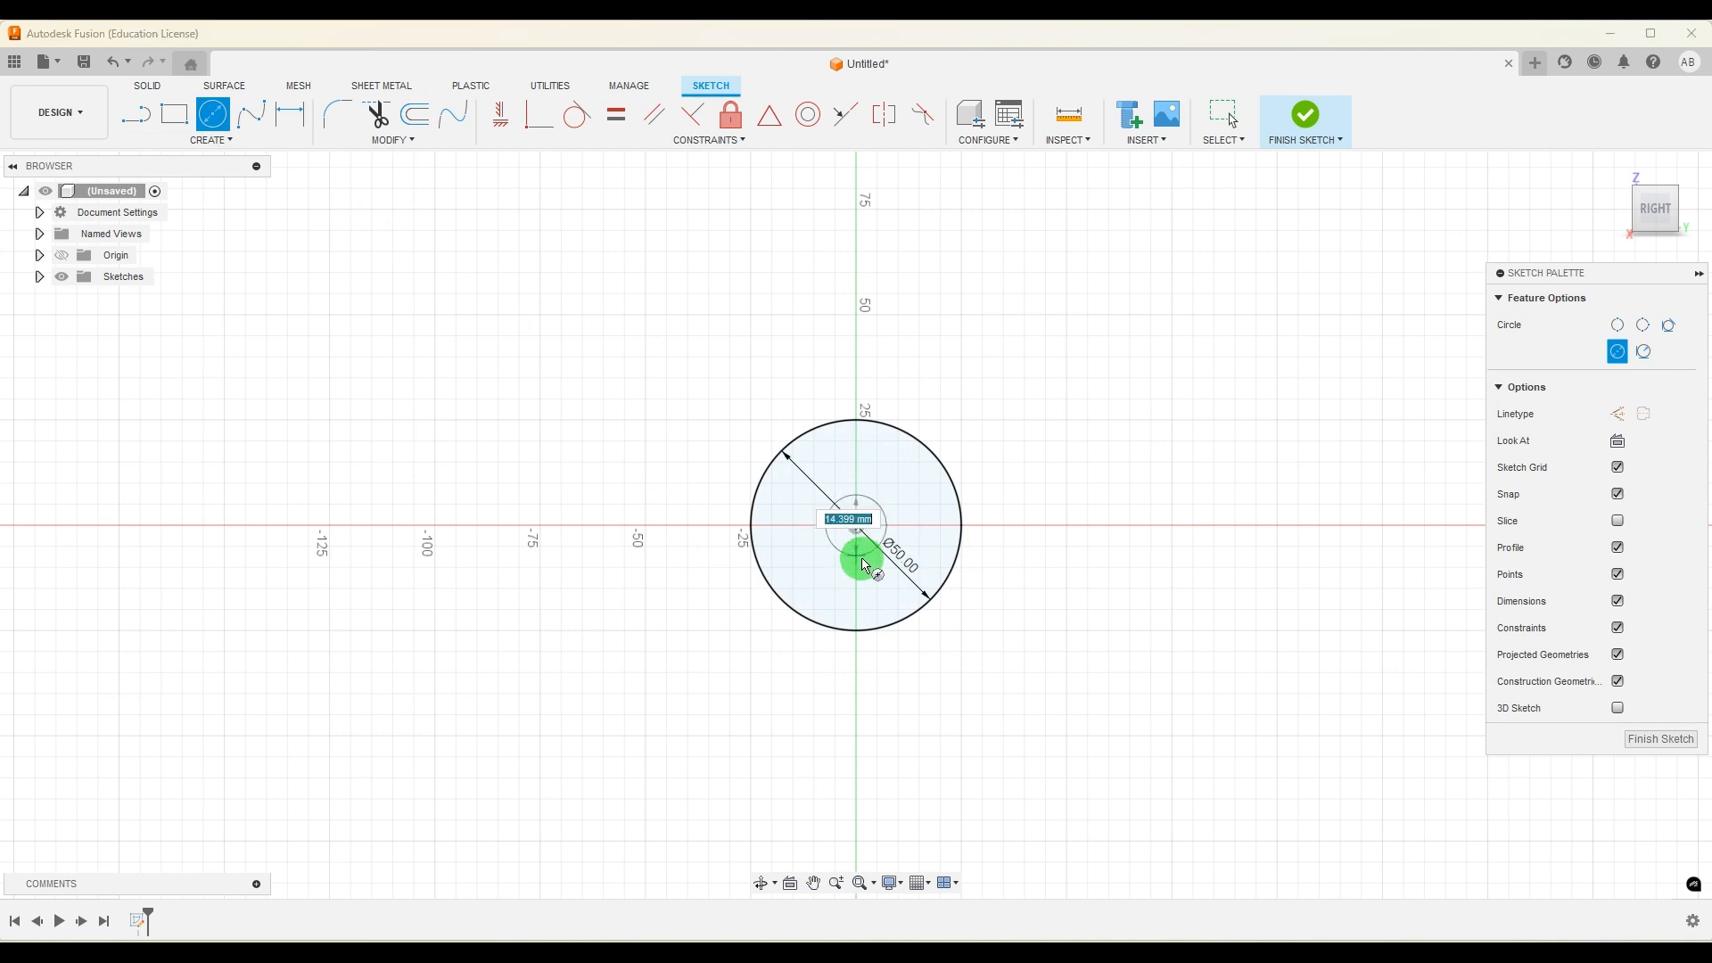
{"action": "type", "text": "25"}
{"action": "key", "text": "Return"}
{"action": "key", "text": "Escape"}
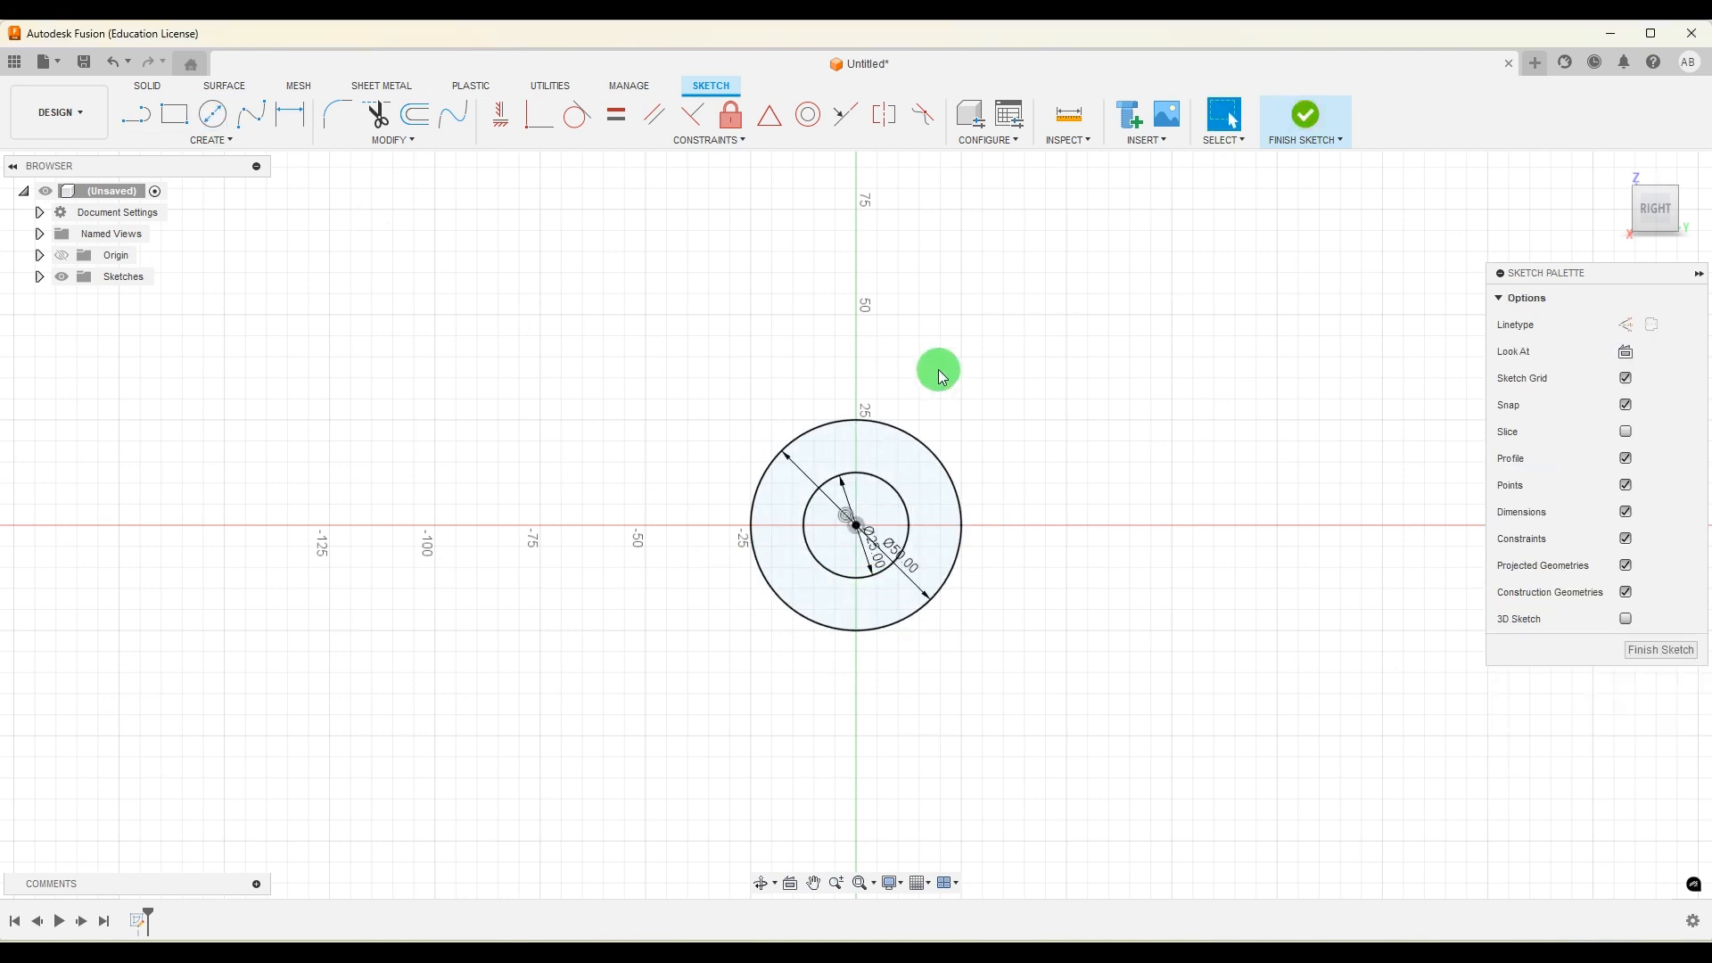
Consult the reference drawing 106.jpg and sketch a horizontal rectangle about 60 mm by 10 mm below the circles
{"action": "scroll", "coordinate": [1012, 246], "scroll_direction": "down", "scroll_amount": 2}
{"action": "scroll", "coordinate": [988, 562], "scroll_direction": "up", "scroll_amount": 1}
{"action": "left_click", "coordinate": [1184, 942]}
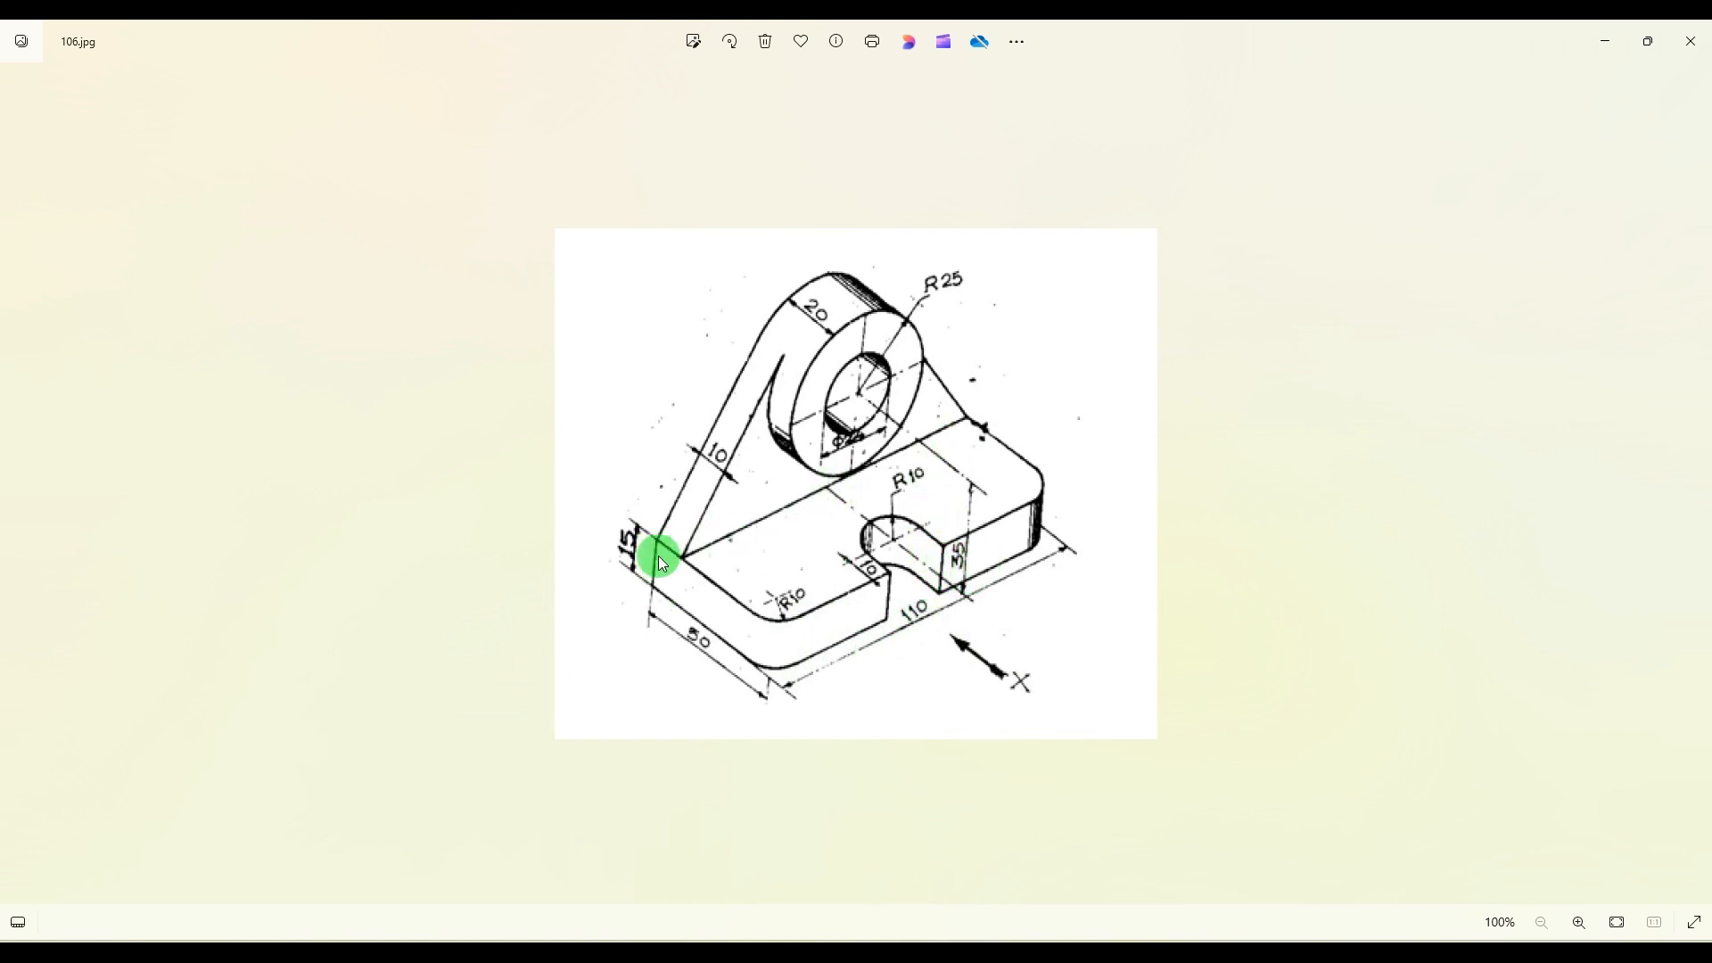
{"action": "left_click", "coordinate": [1185, 943]}
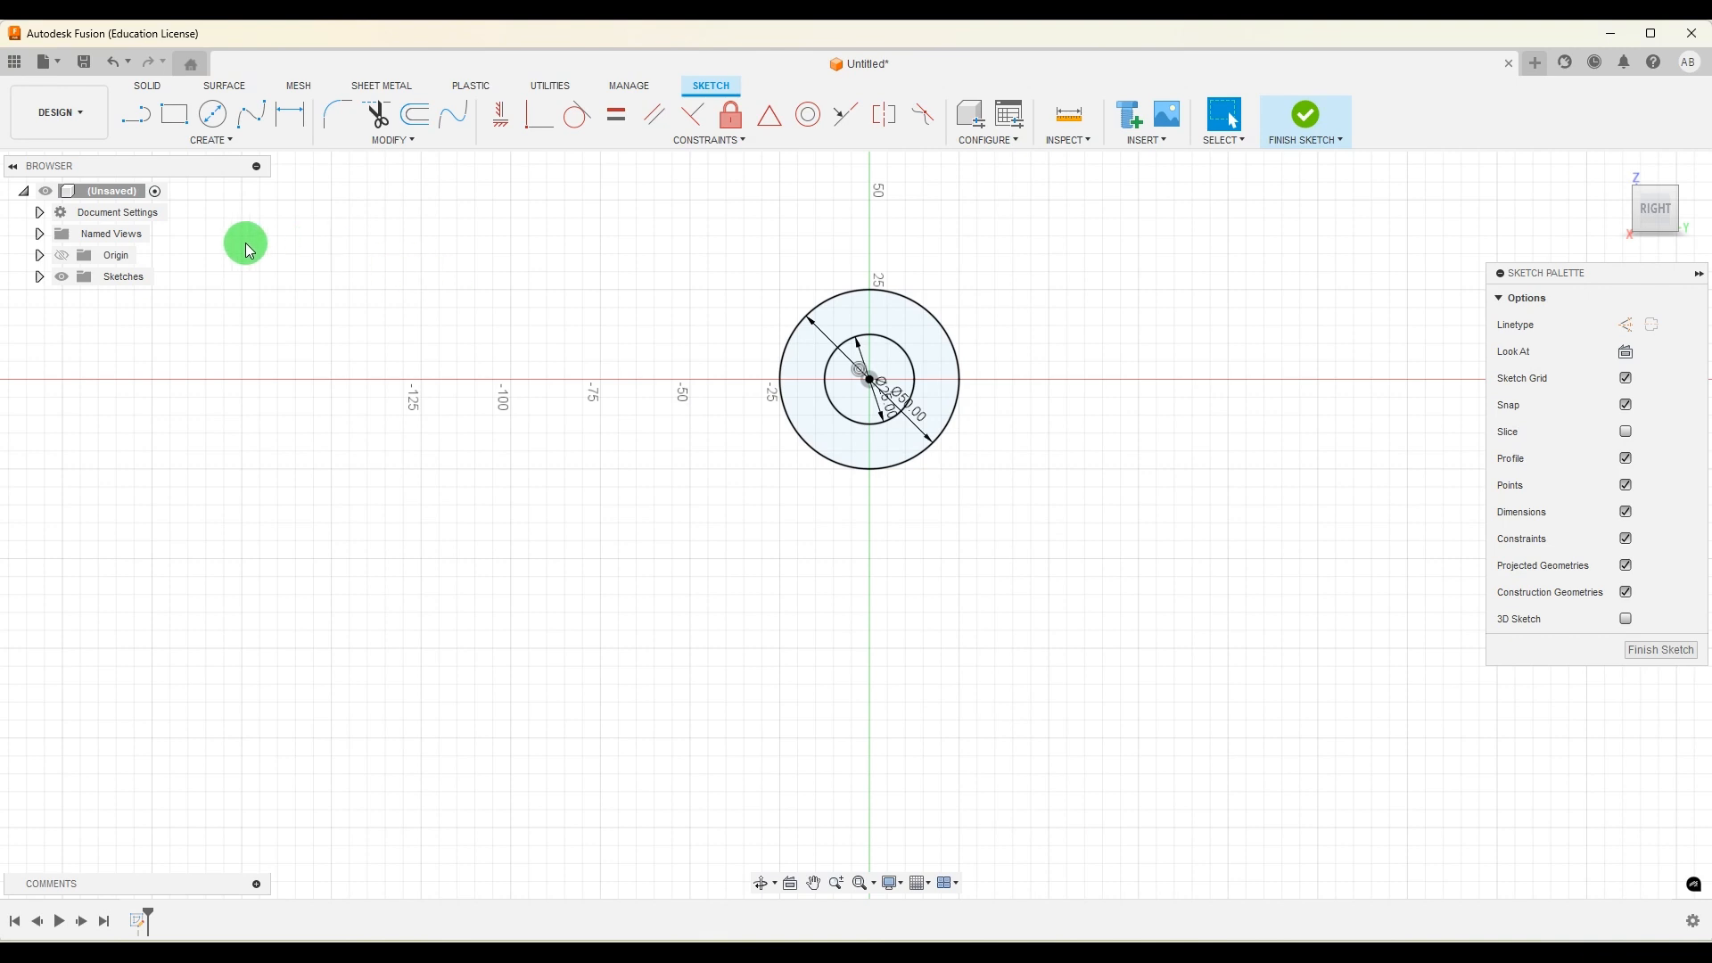
{"action": "left_click", "coordinate": [174, 113]}
{"action": "left_click", "coordinate": [763, 525]}
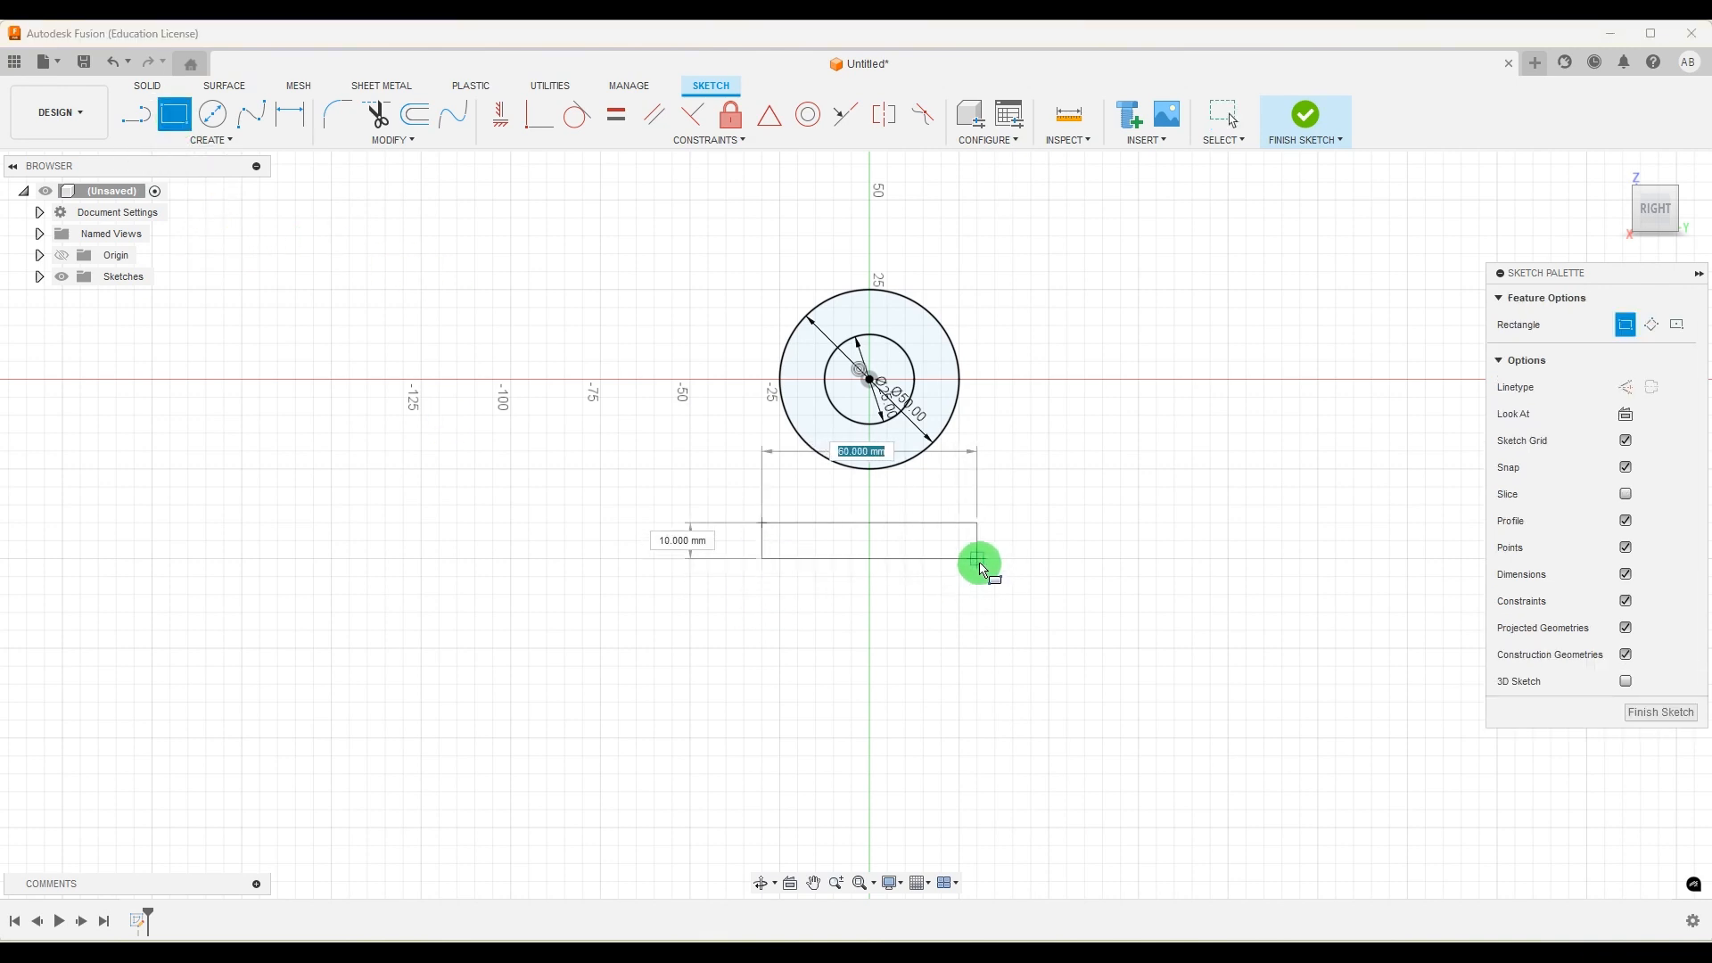
{"action": "left_click", "coordinate": [979, 559]}
Dimension the vertical distance from the circles' centre to the rectangle's upper edge as 35 mm
{"action": "left_click", "coordinate": [290, 114]}
{"action": "scroll", "coordinate": [727, 330], "scroll_direction": "up", "scroll_amount": 2}
{"action": "scroll", "coordinate": [727, 330], "scroll_direction": "up", "scroll_amount": 1}
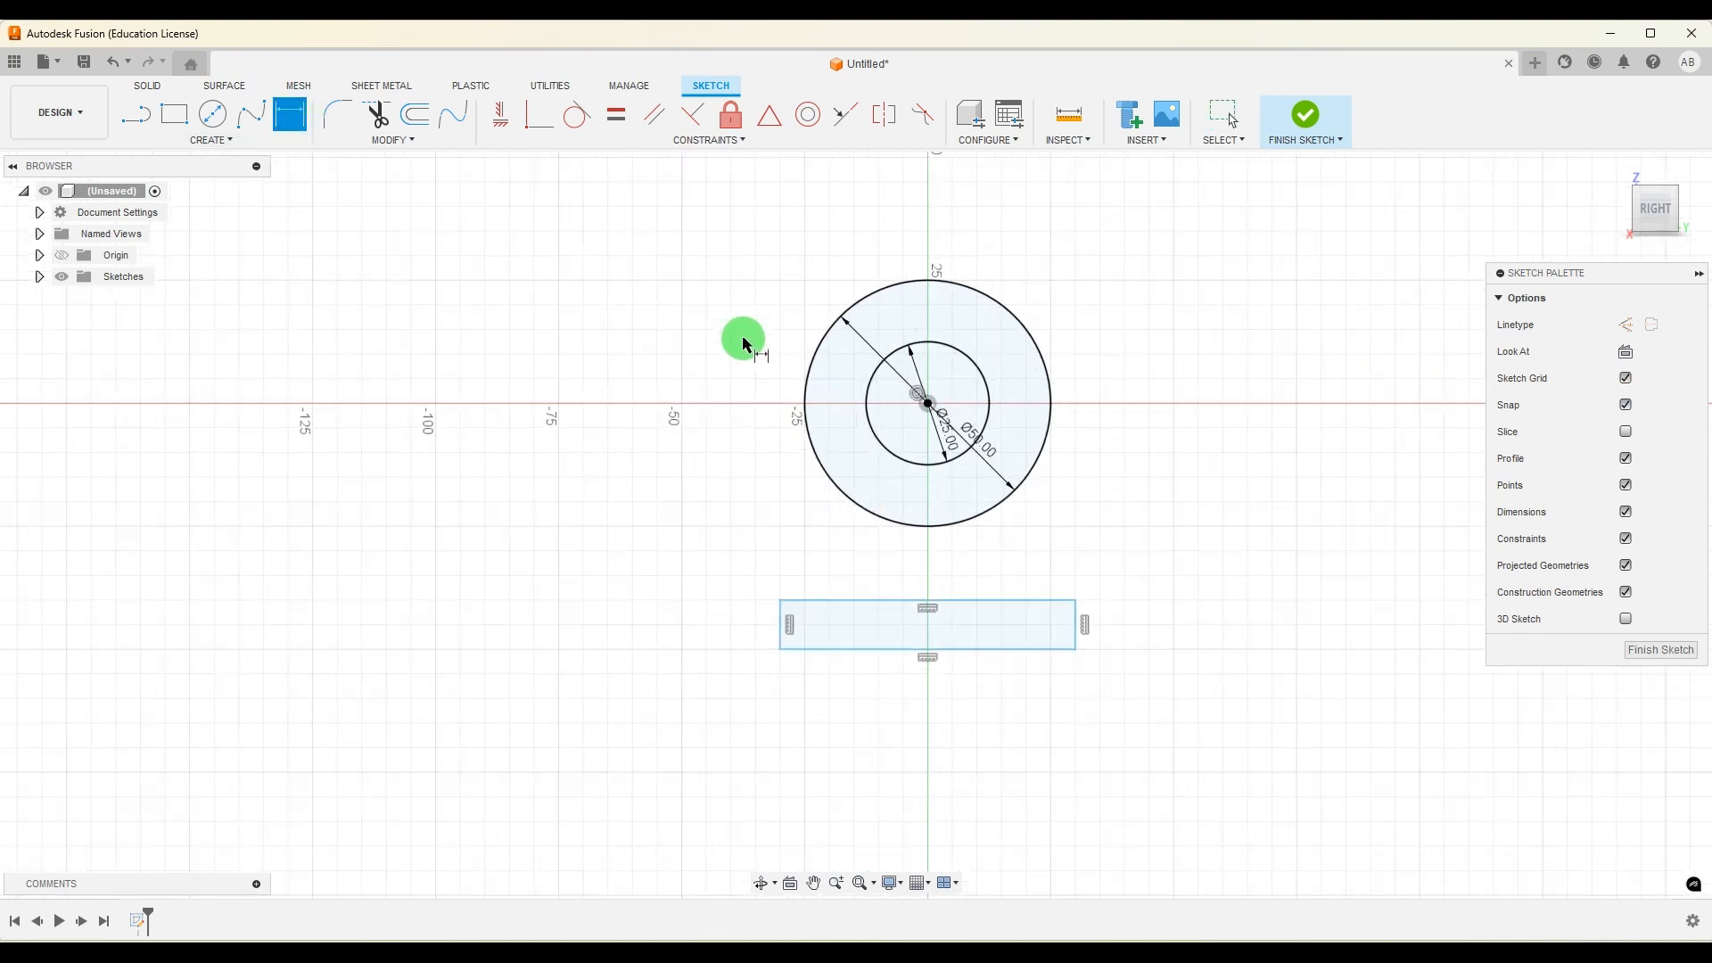
{"action": "left_click", "coordinate": [927, 403]}
{"action": "left_click", "coordinate": [999, 599]}
{"action": "left_click", "coordinate": [1200, 497]}
{"action": "key", "text": "Return"}
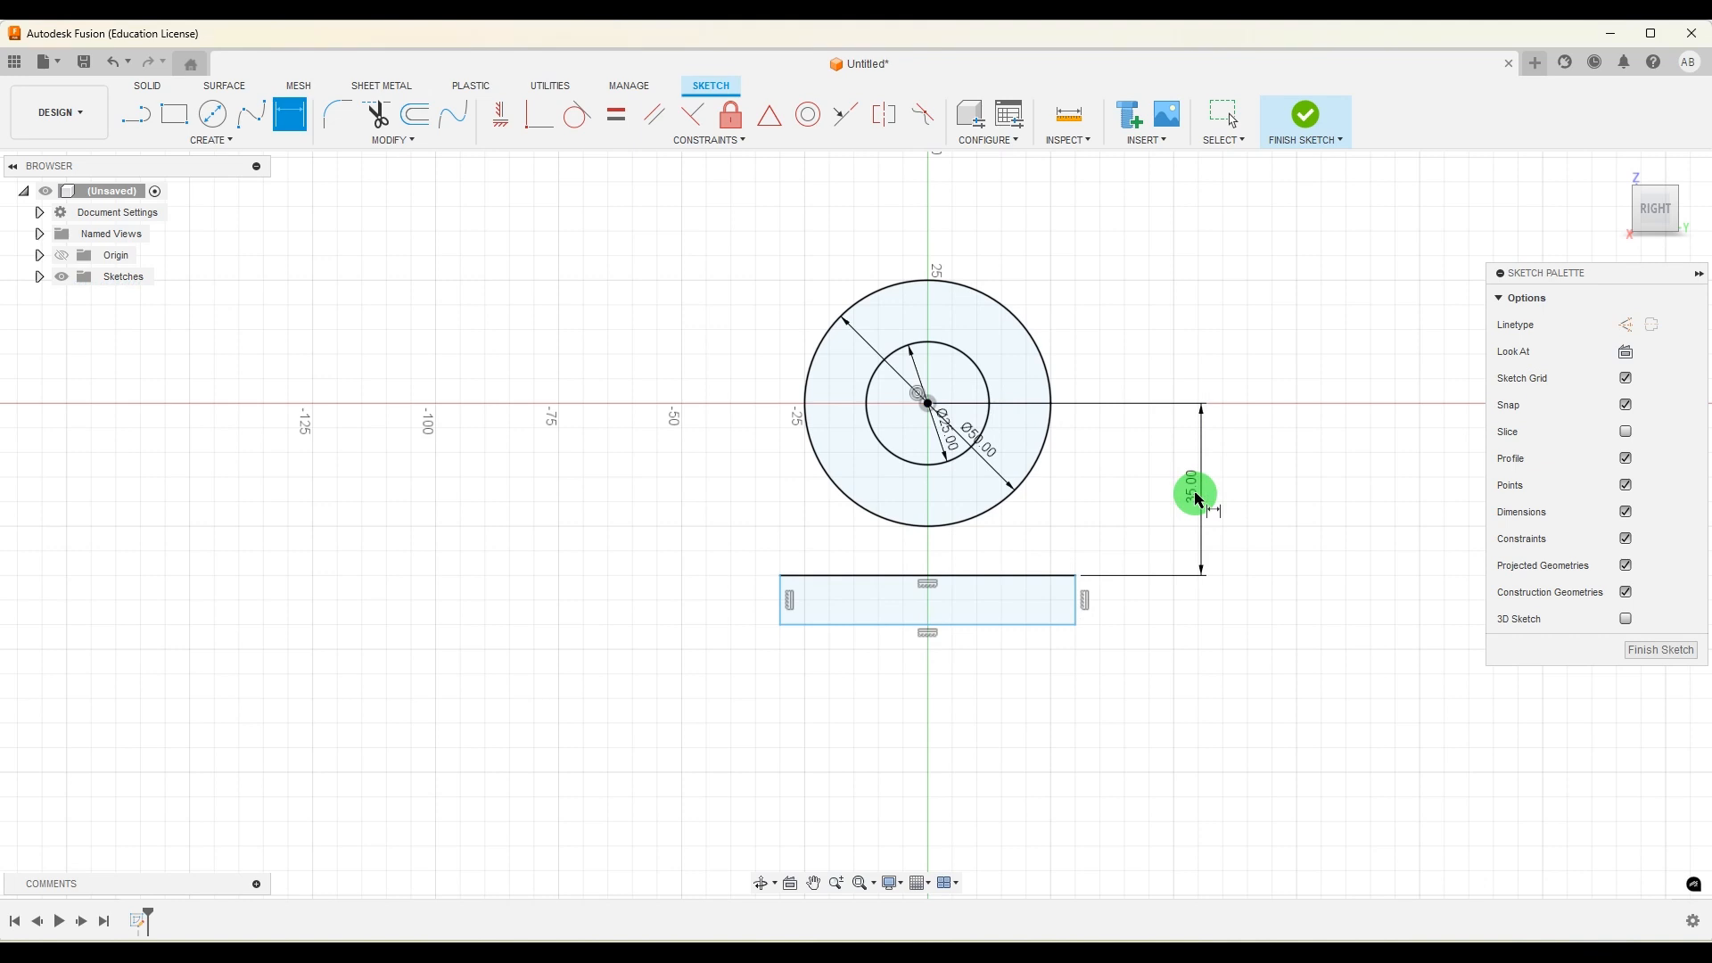
Dimension the rectangle's height as 15 mm
{"action": "left_click", "coordinate": [1204, 600]}
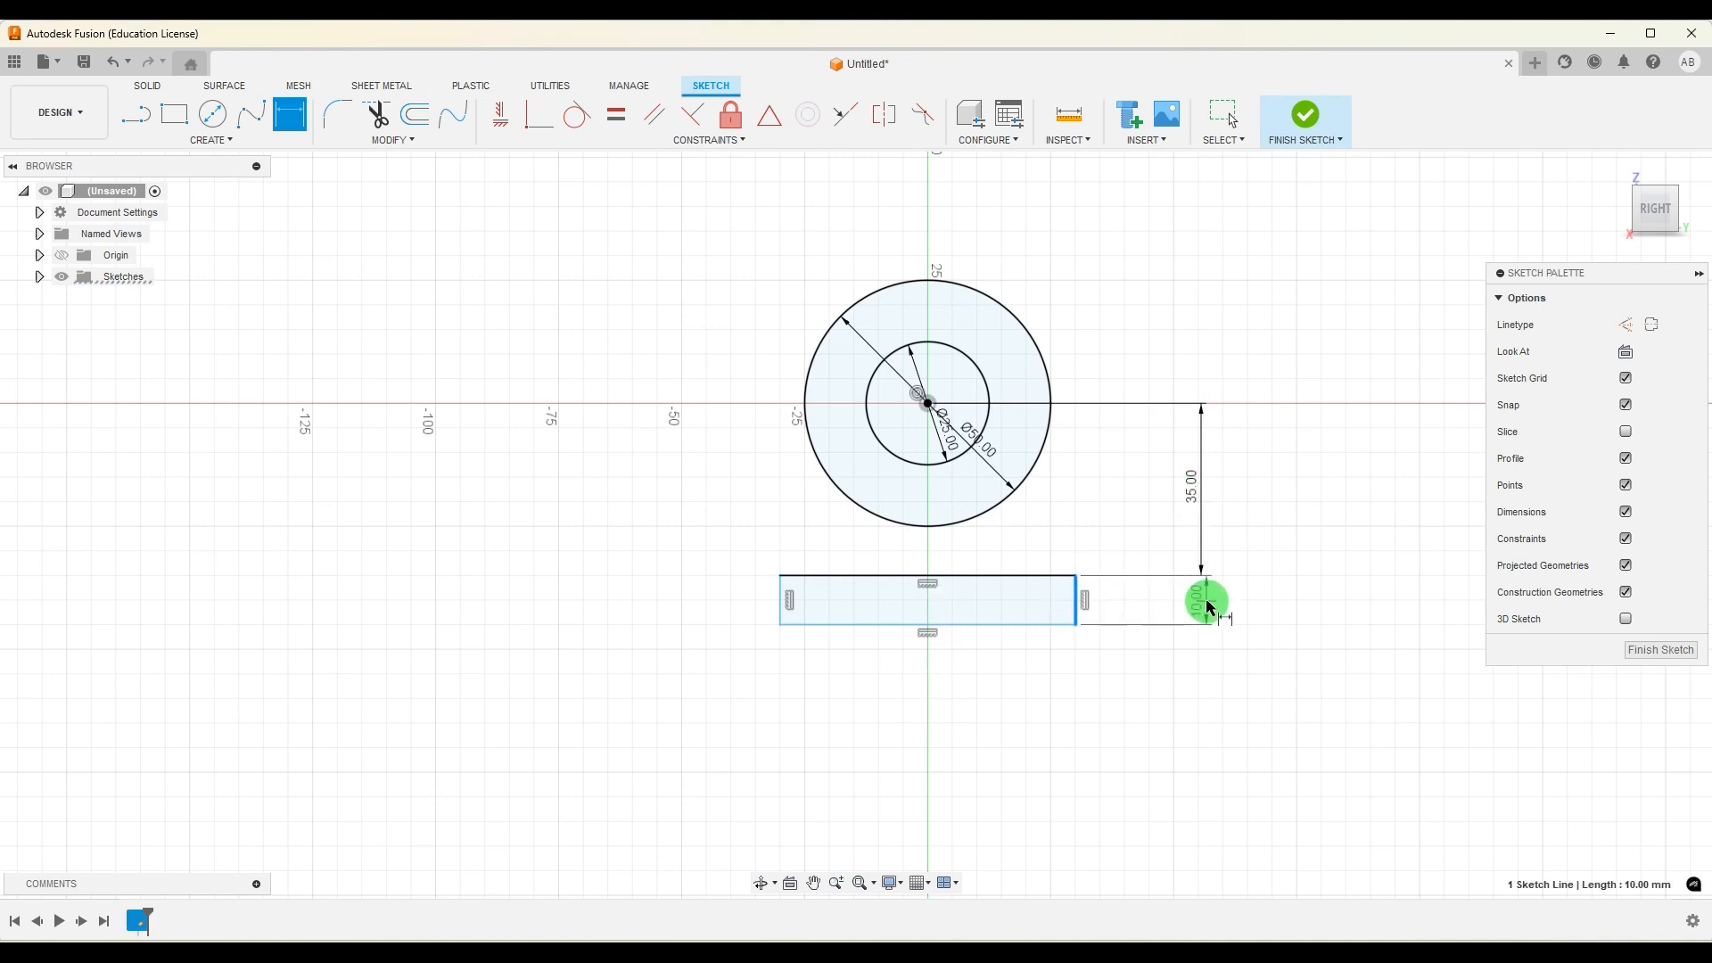
{"action": "type", "text": "15"}
{"action": "key", "text": "Return"}
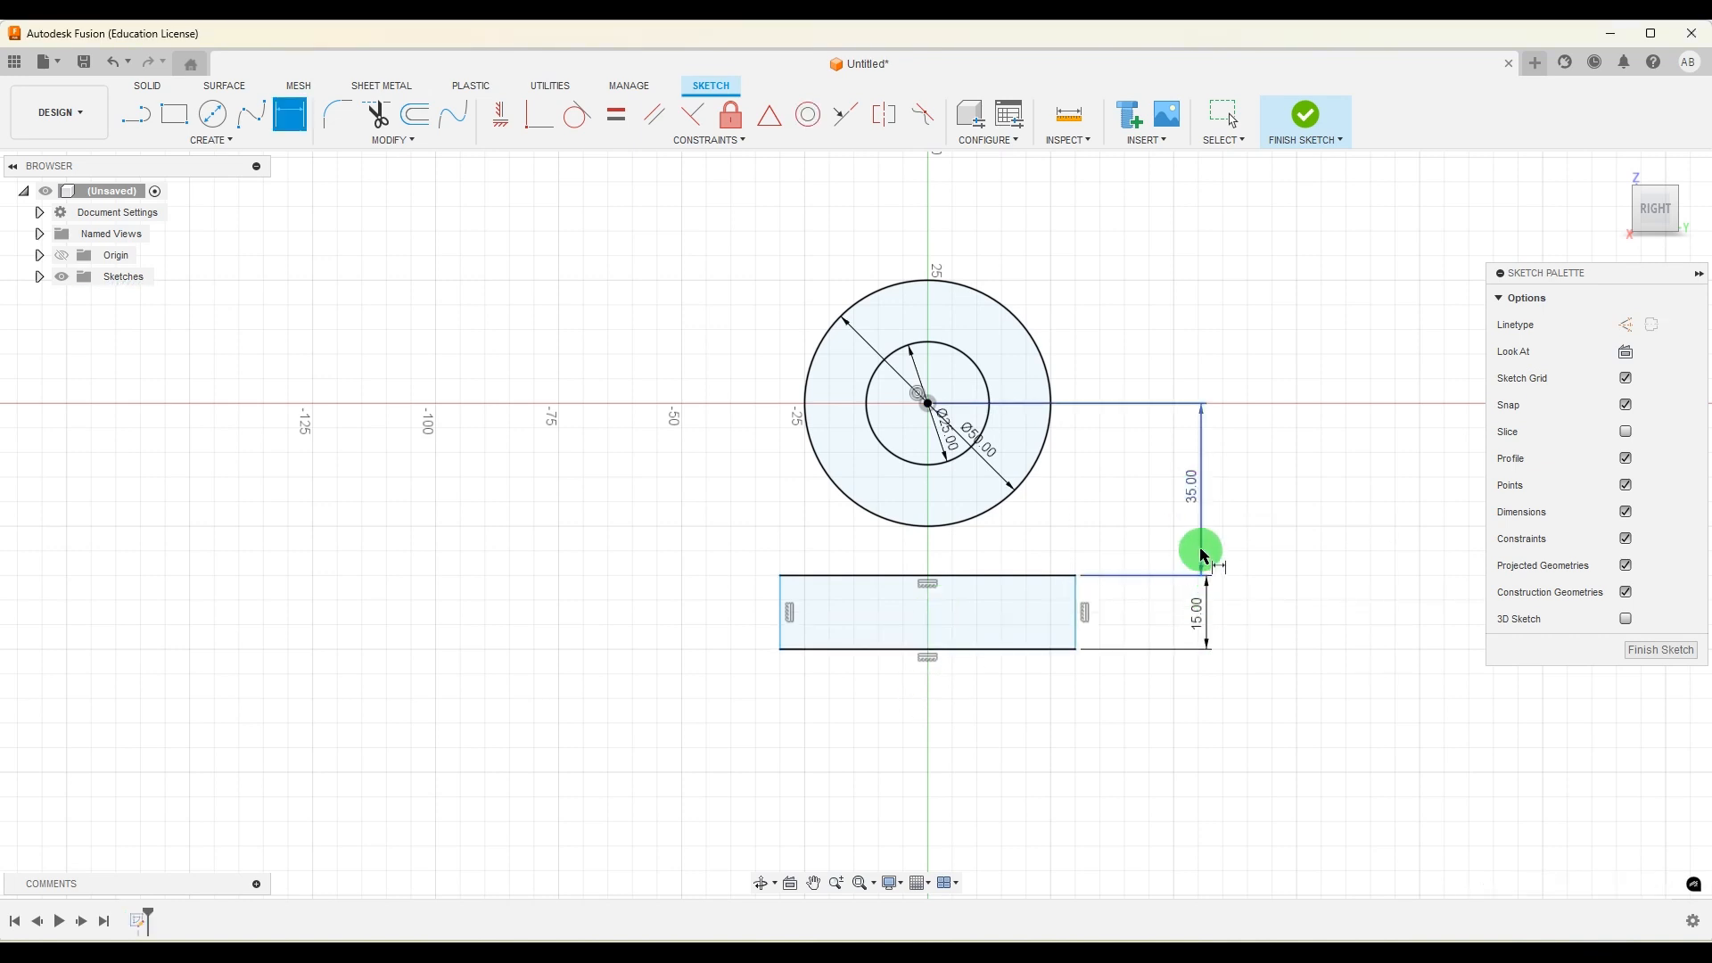
Consult the reference drawing for the base length and dimension the rectangle's lower edge as 110 mm
{"action": "scroll", "coordinate": [1173, 481], "scroll_direction": "down", "scroll_amount": 2}
{"action": "left_click", "coordinate": [909, 957]}
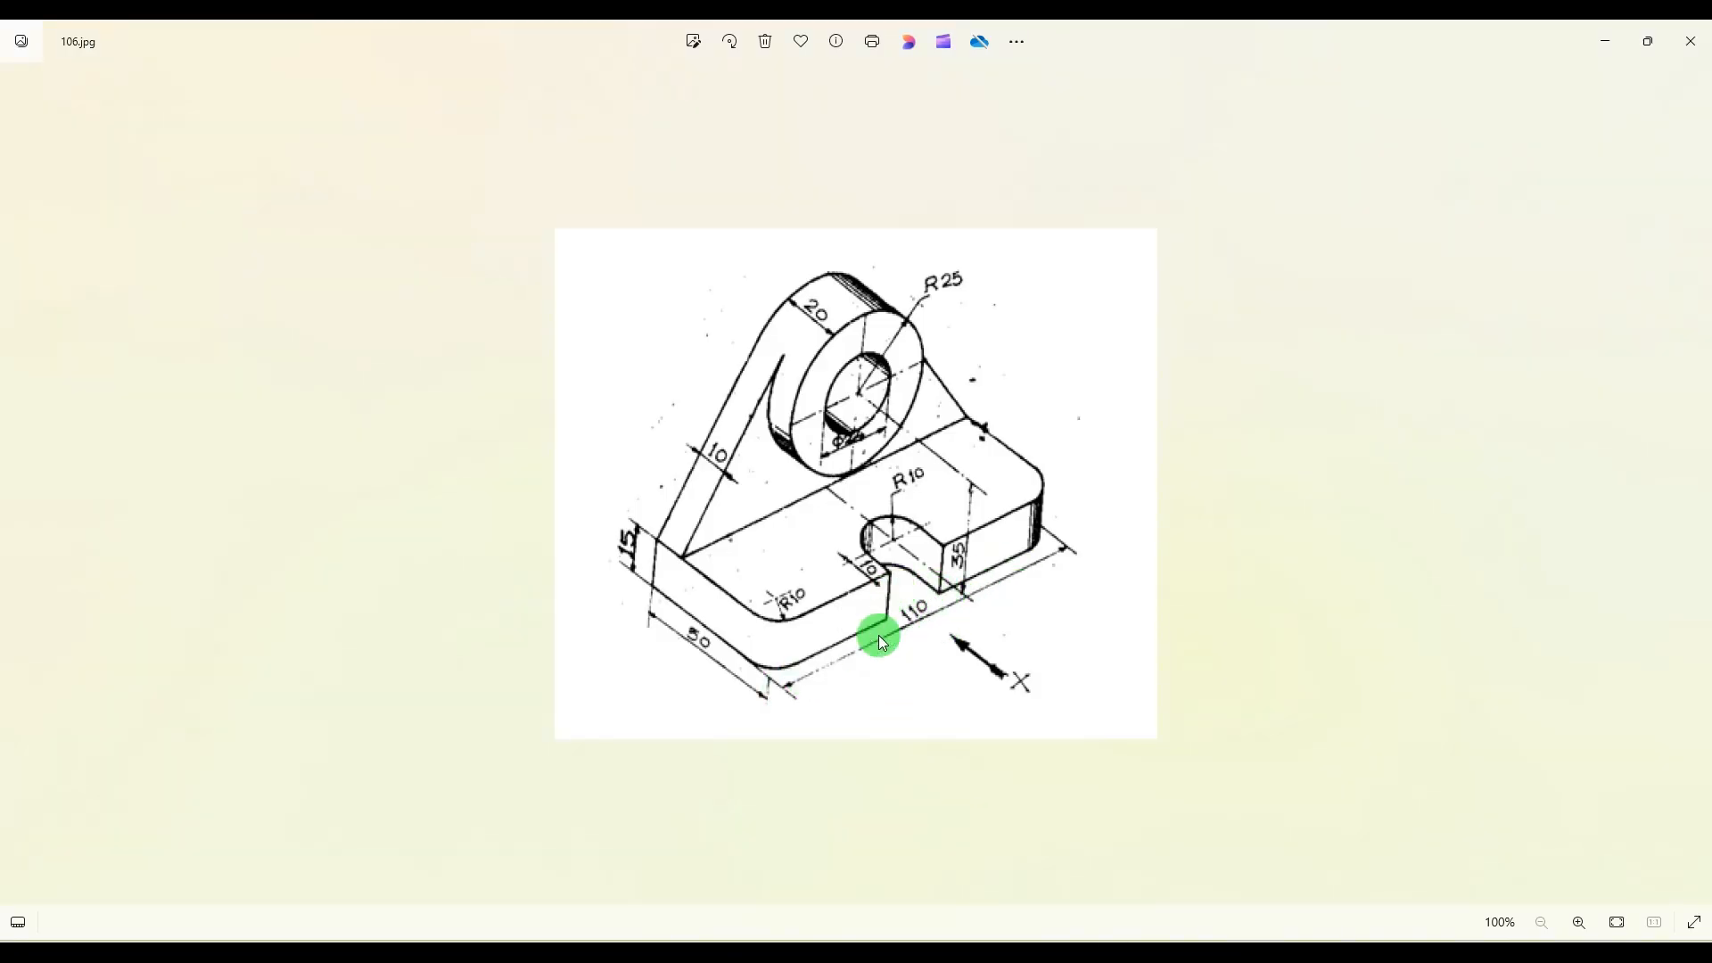
{"action": "left_click", "coordinate": [1154, 958]}
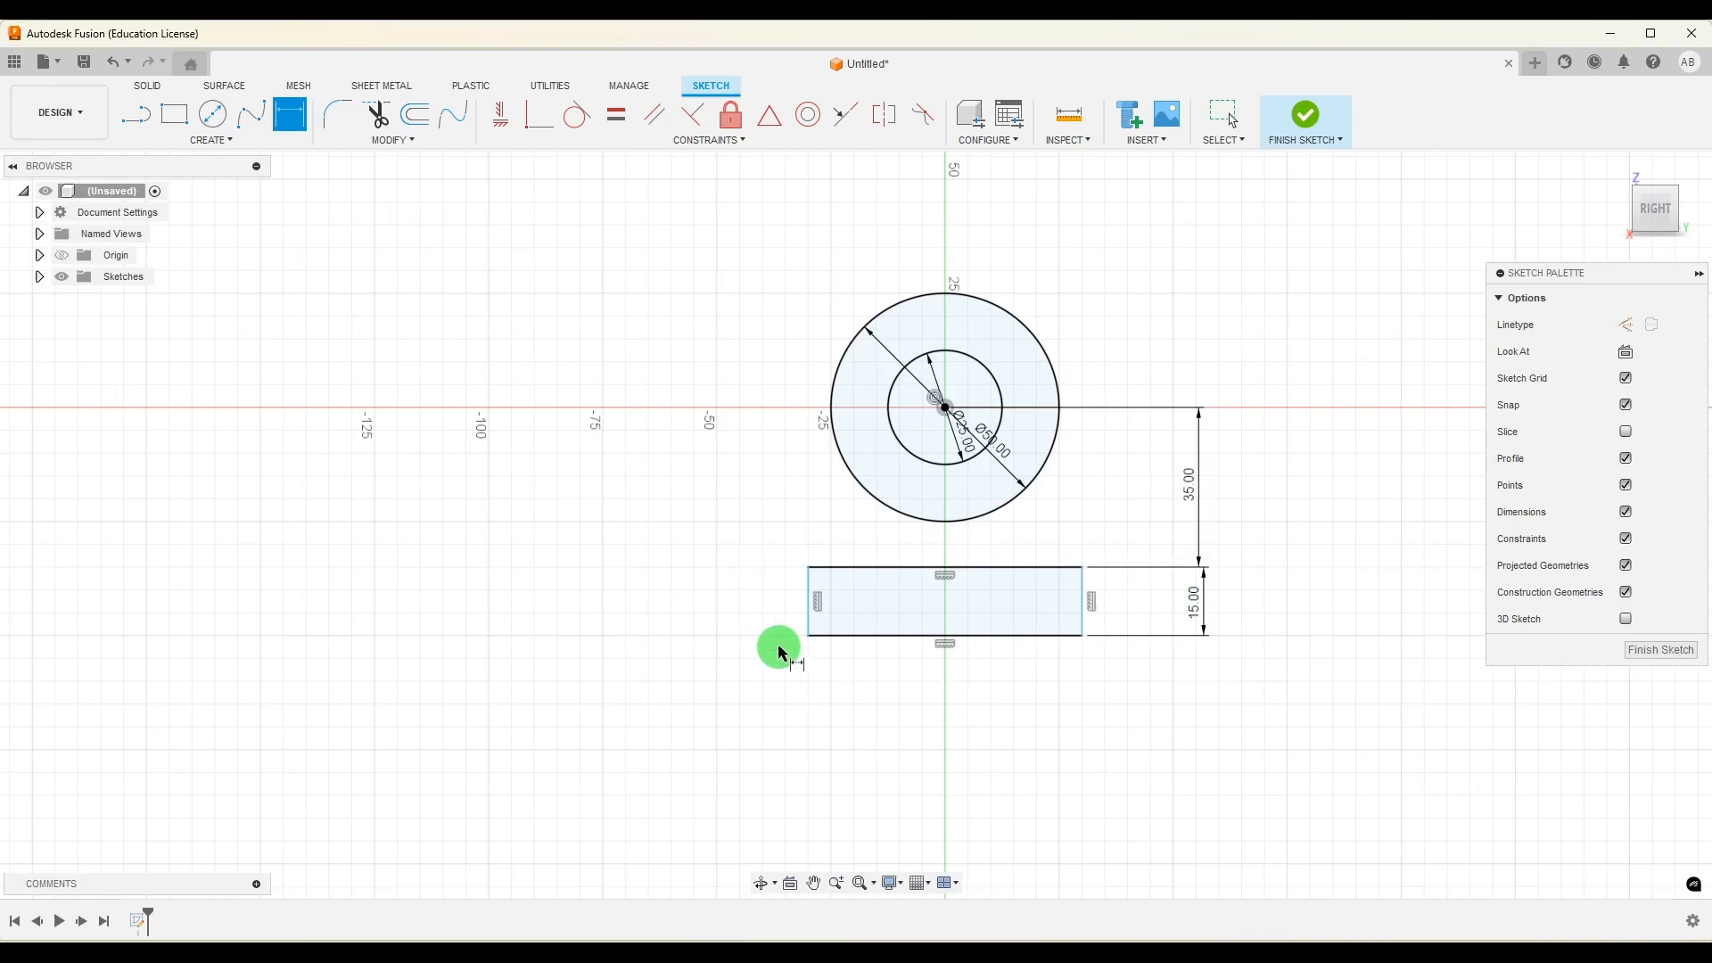
{"action": "left_click", "coordinate": [911, 641]}
{"action": "left_click", "coordinate": [928, 711]}
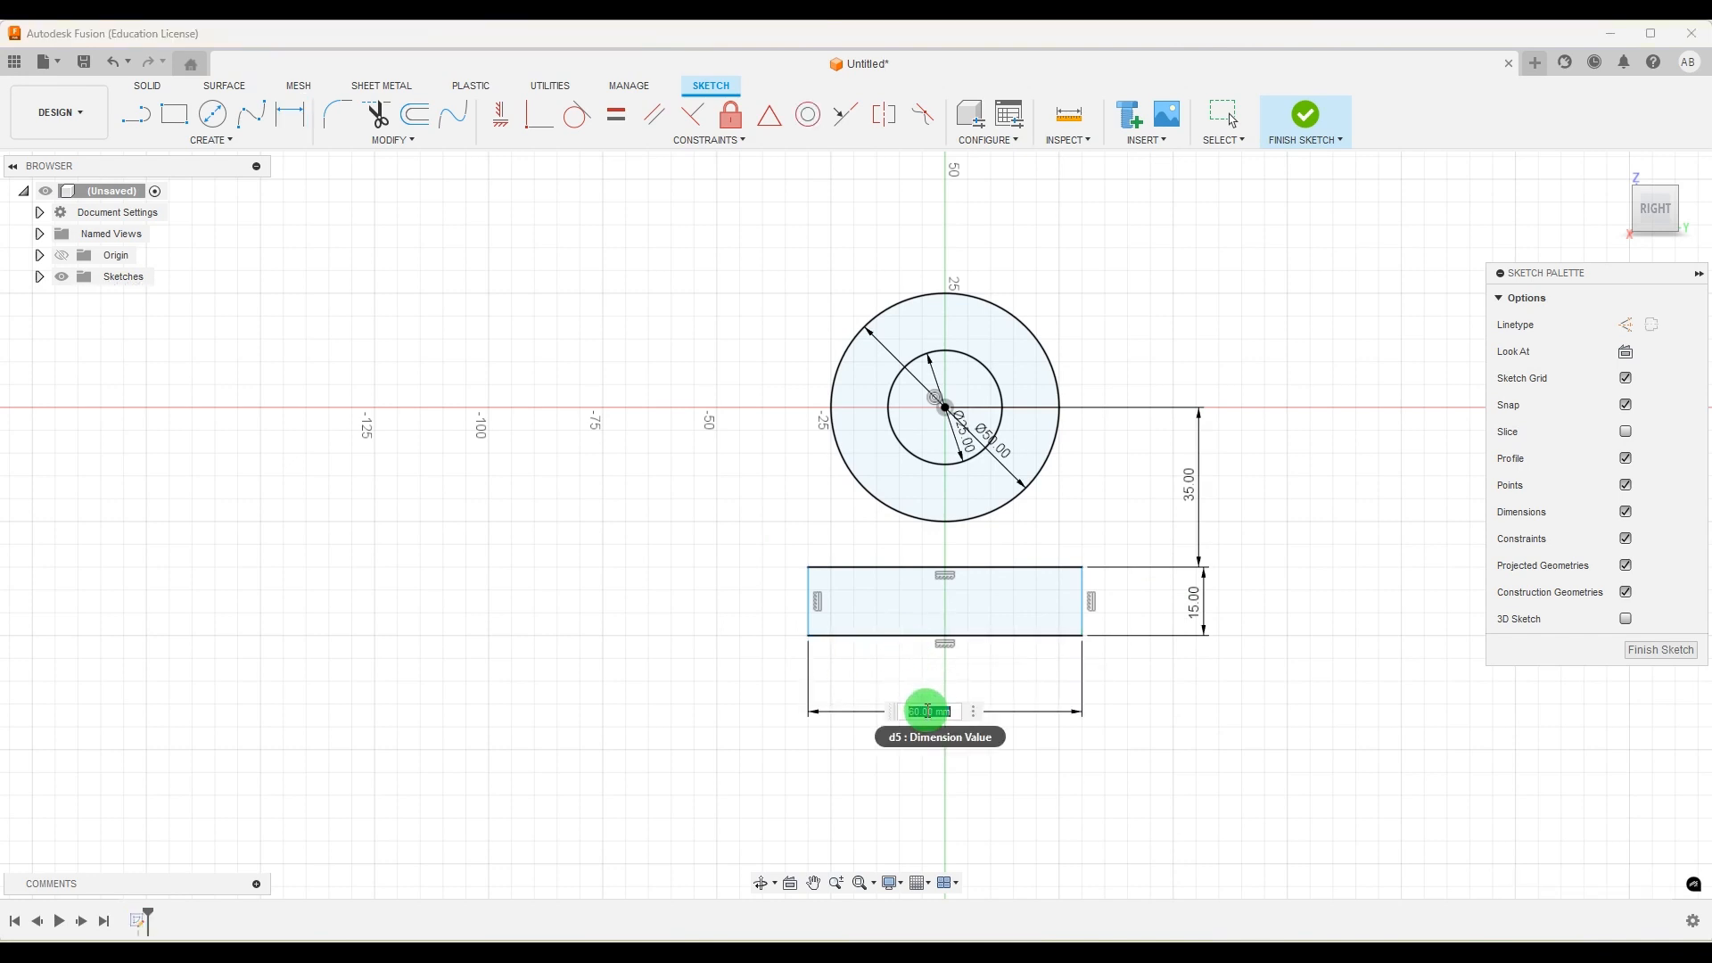
{"action": "type", "text": "110"}
{"action": "key", "text": "Return"}
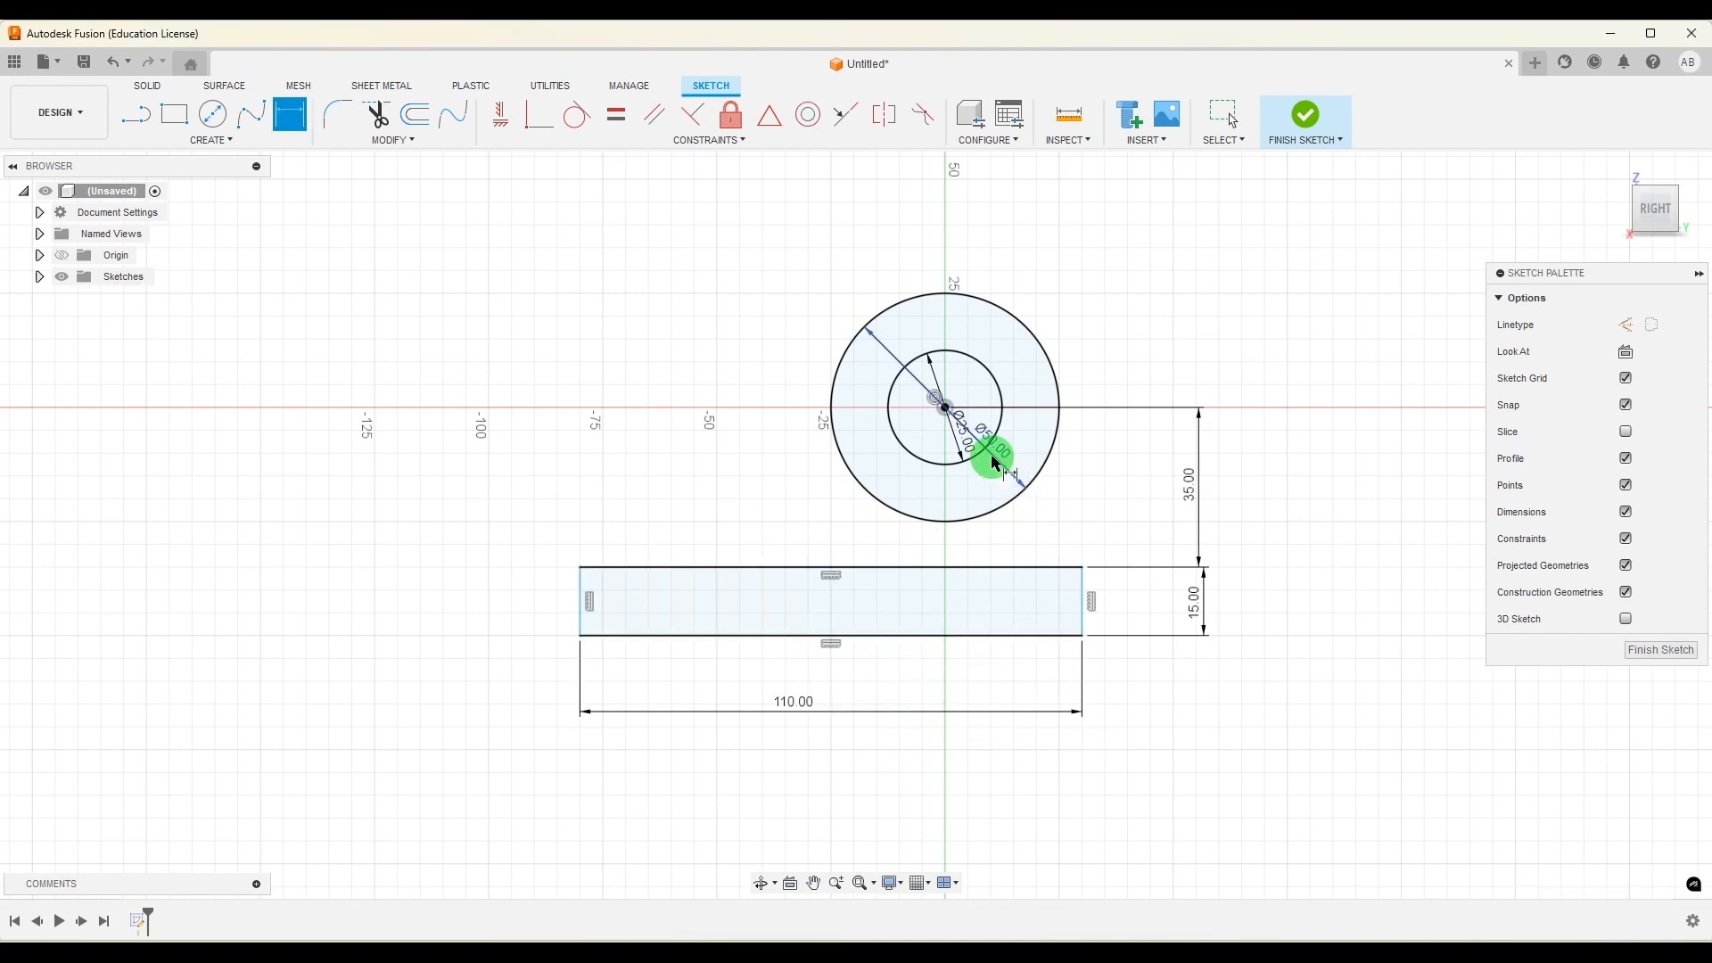
Centre the rectangle under the circles by dimensioning its left side 55 mm from the circles' centre
{"action": "left_click", "coordinate": [580, 616]}
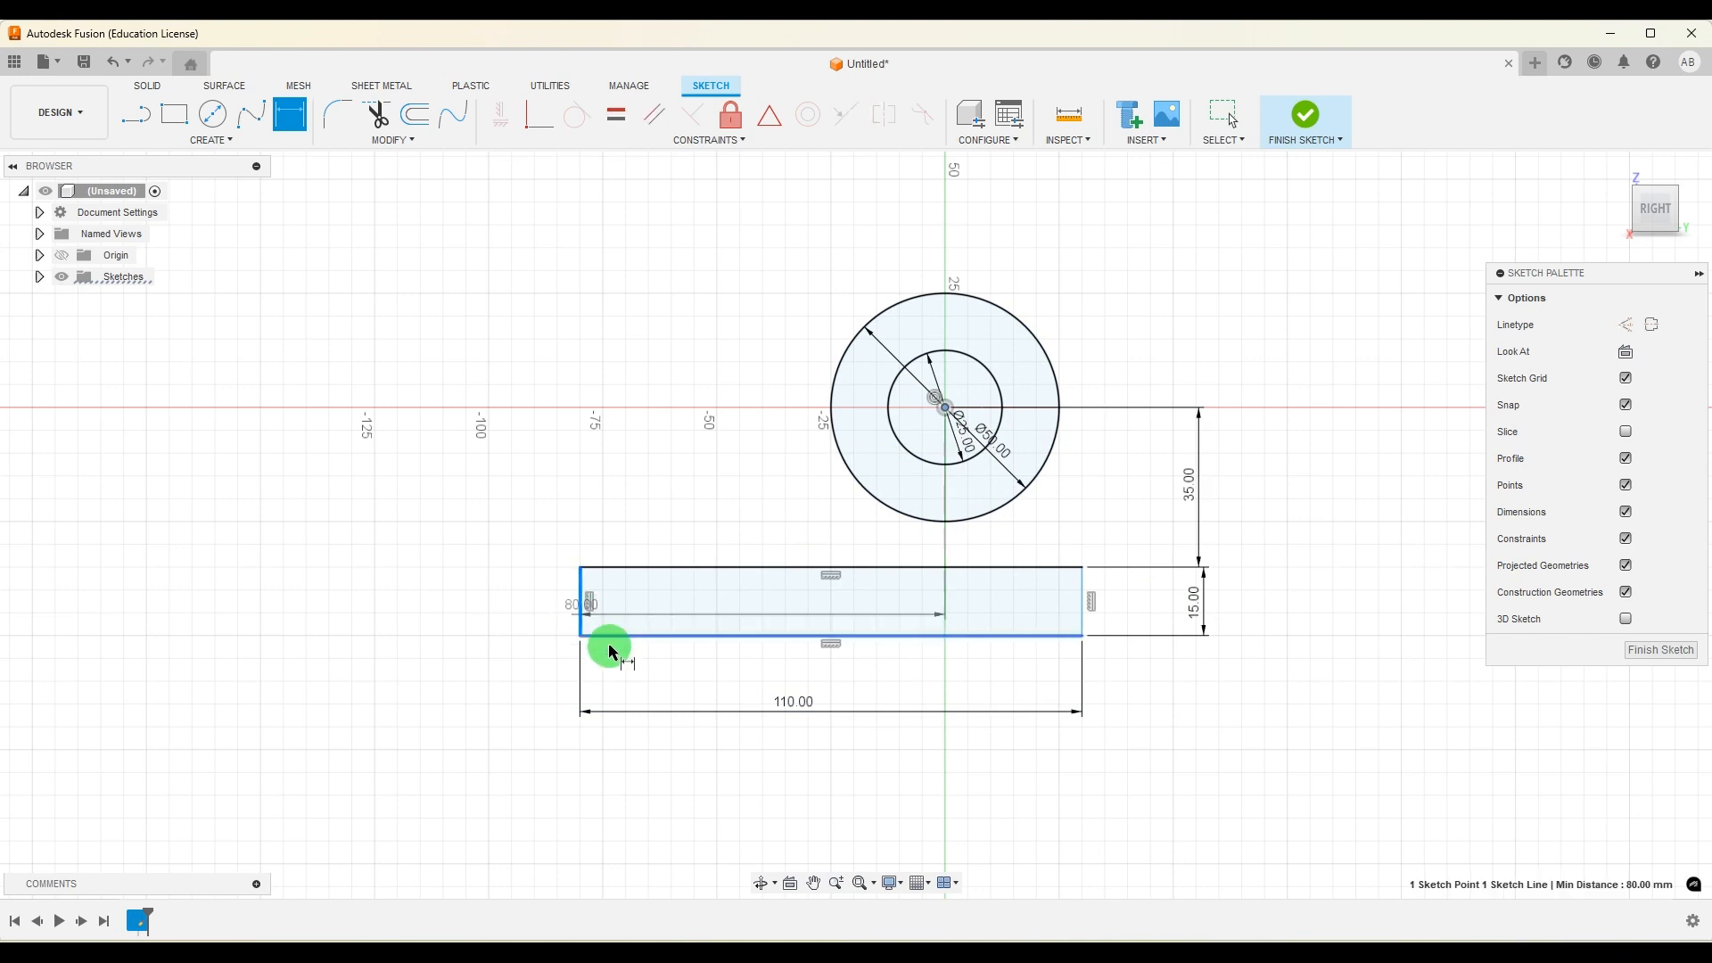
{"action": "left_click", "coordinate": [669, 681]}
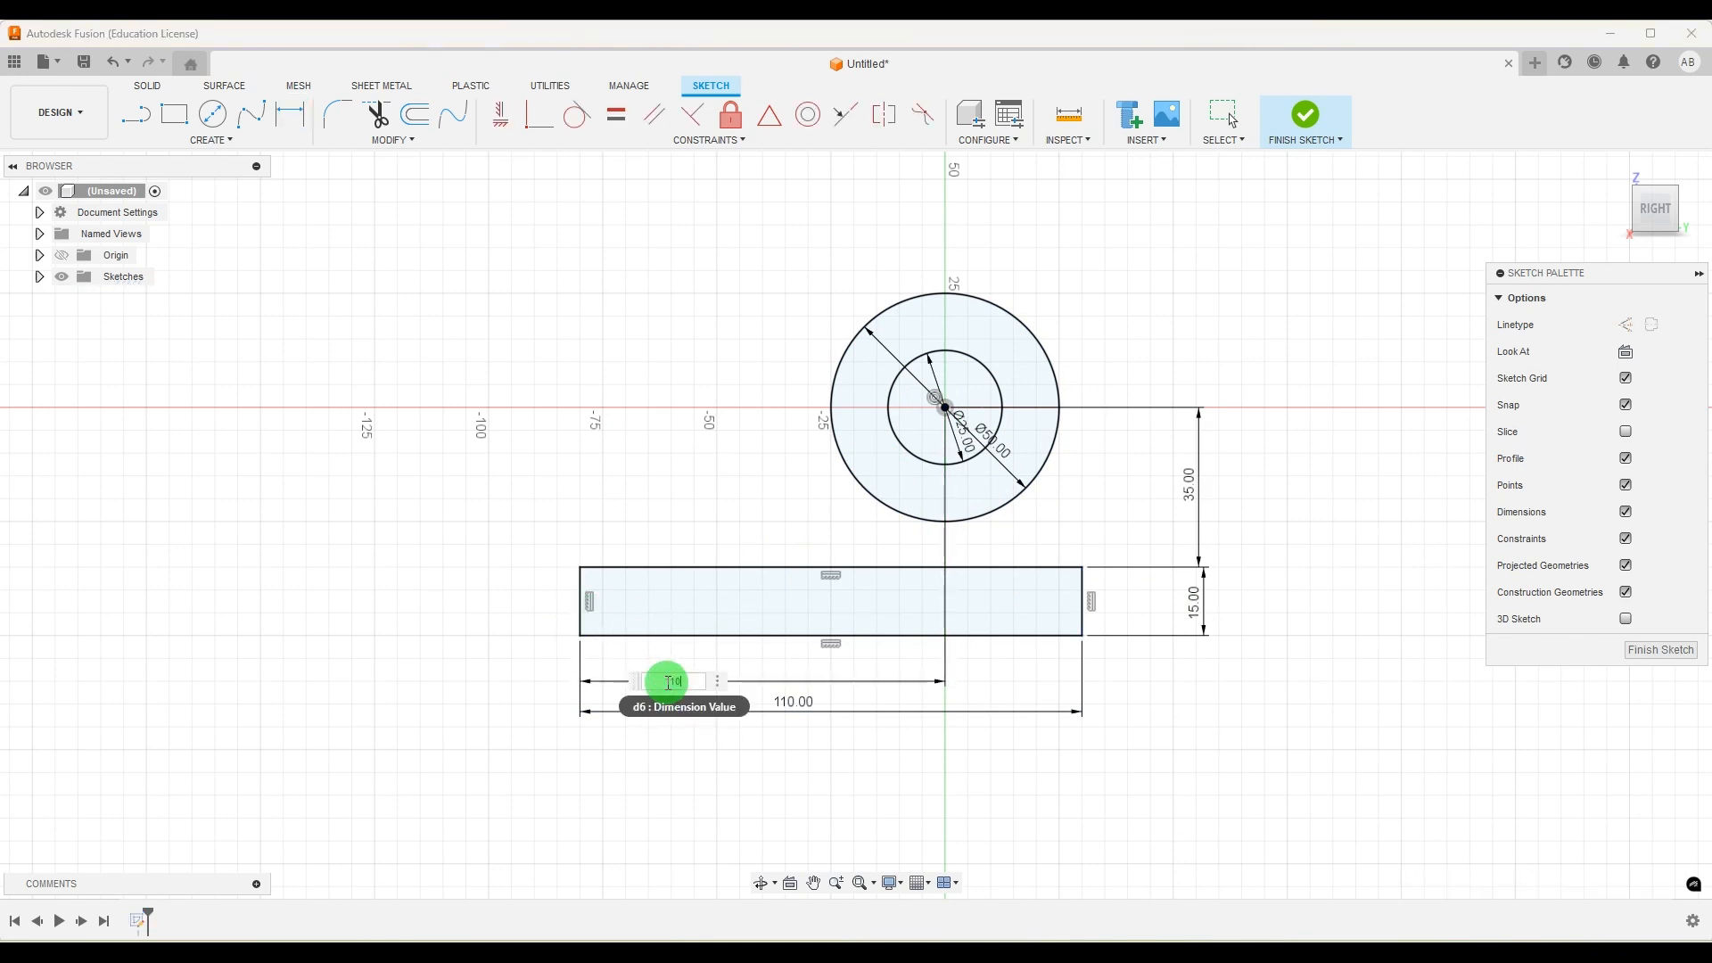
{"action": "key", "text": "Return"}
{"action": "key", "text": "Escape"}
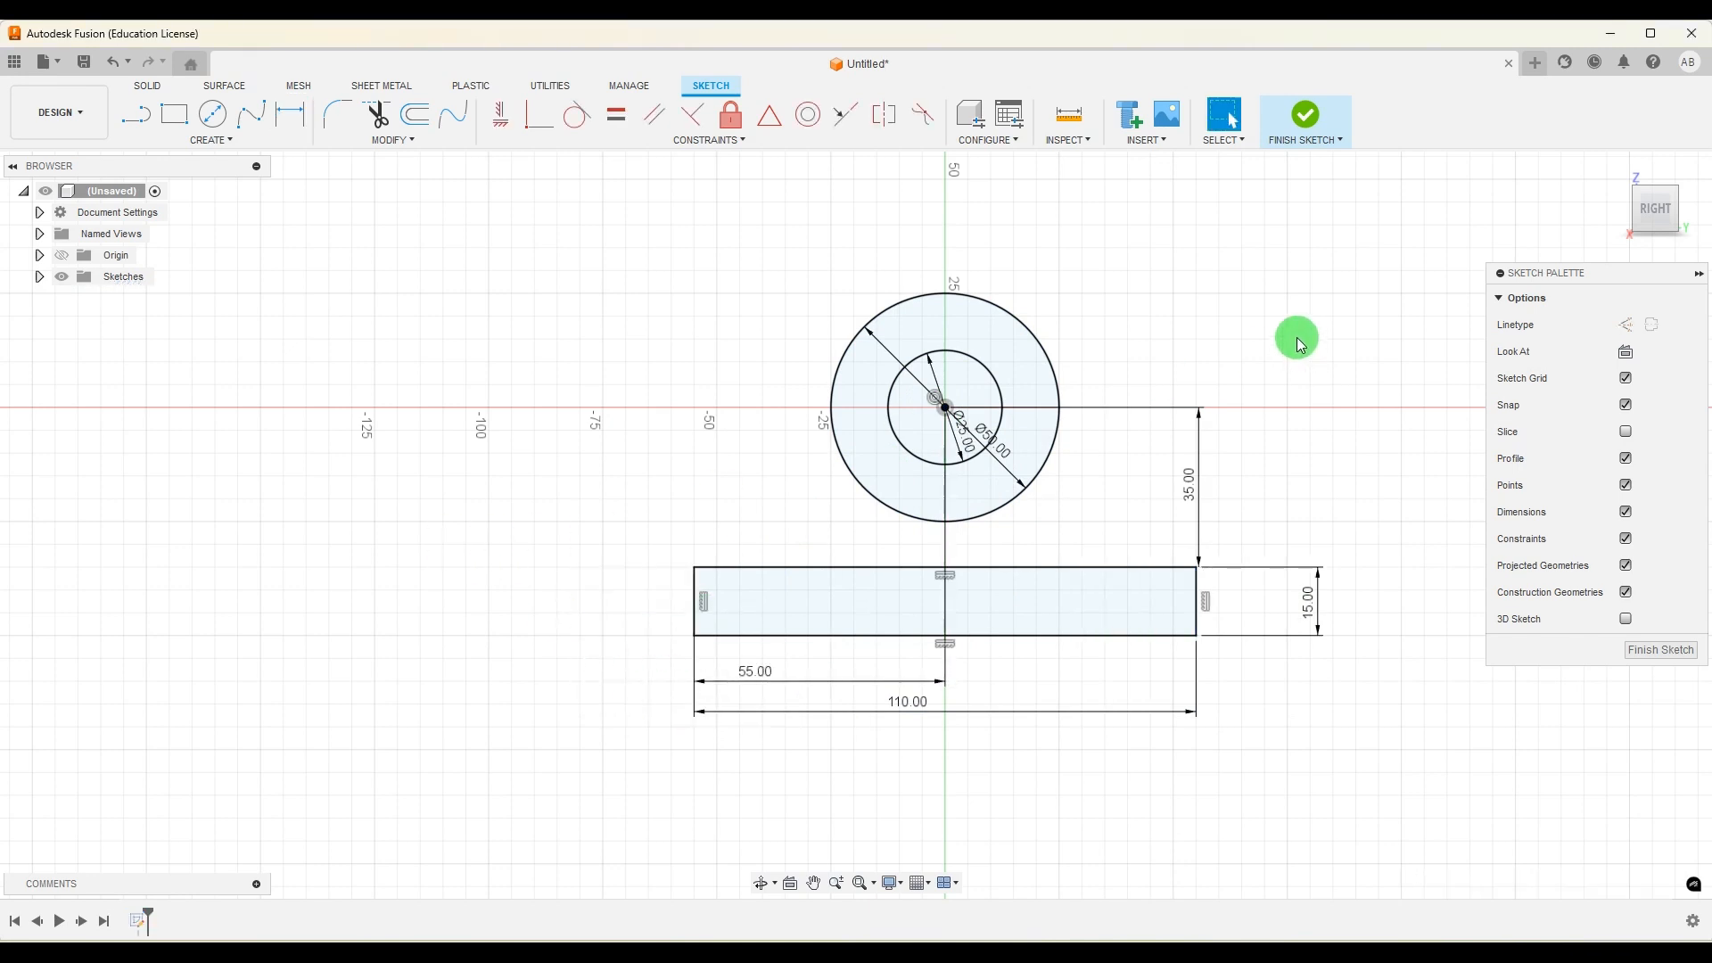
{"action": "scroll", "coordinate": [847, 387], "scroll_direction": "down", "scroll_amount": 2}
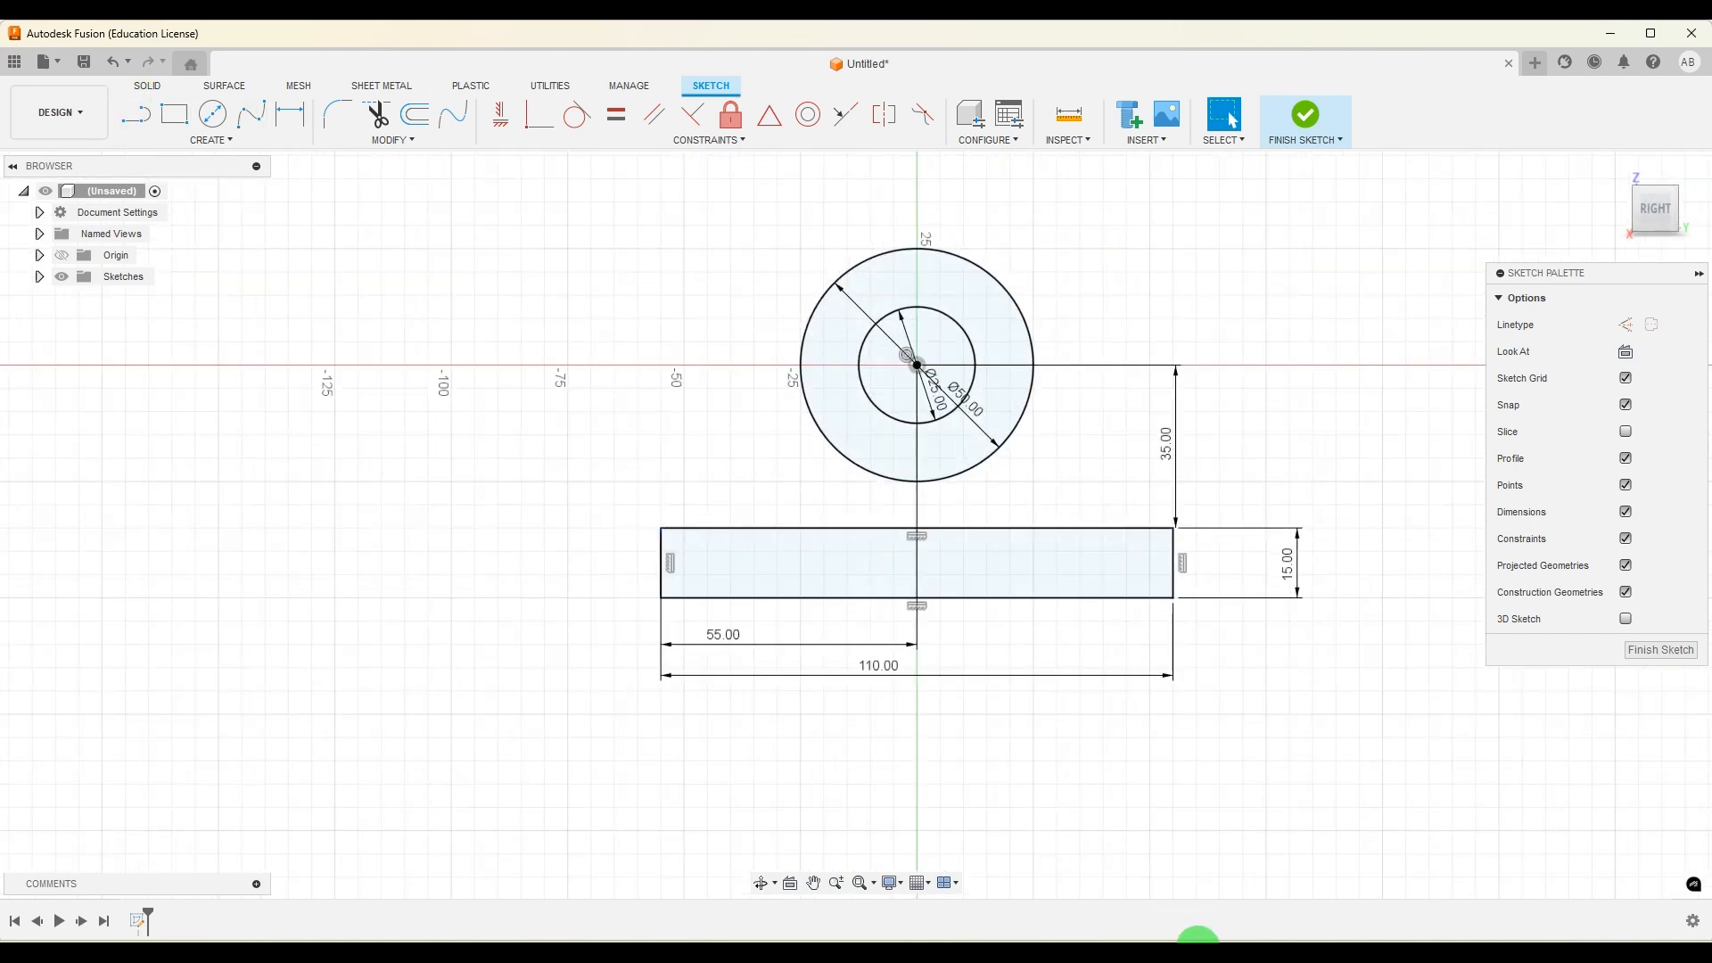
Consult the reference drawing and draw lines from both upper corners of the rectangle tangent to the 50 mm circle
{"action": "left_click", "coordinate": [1199, 944]}
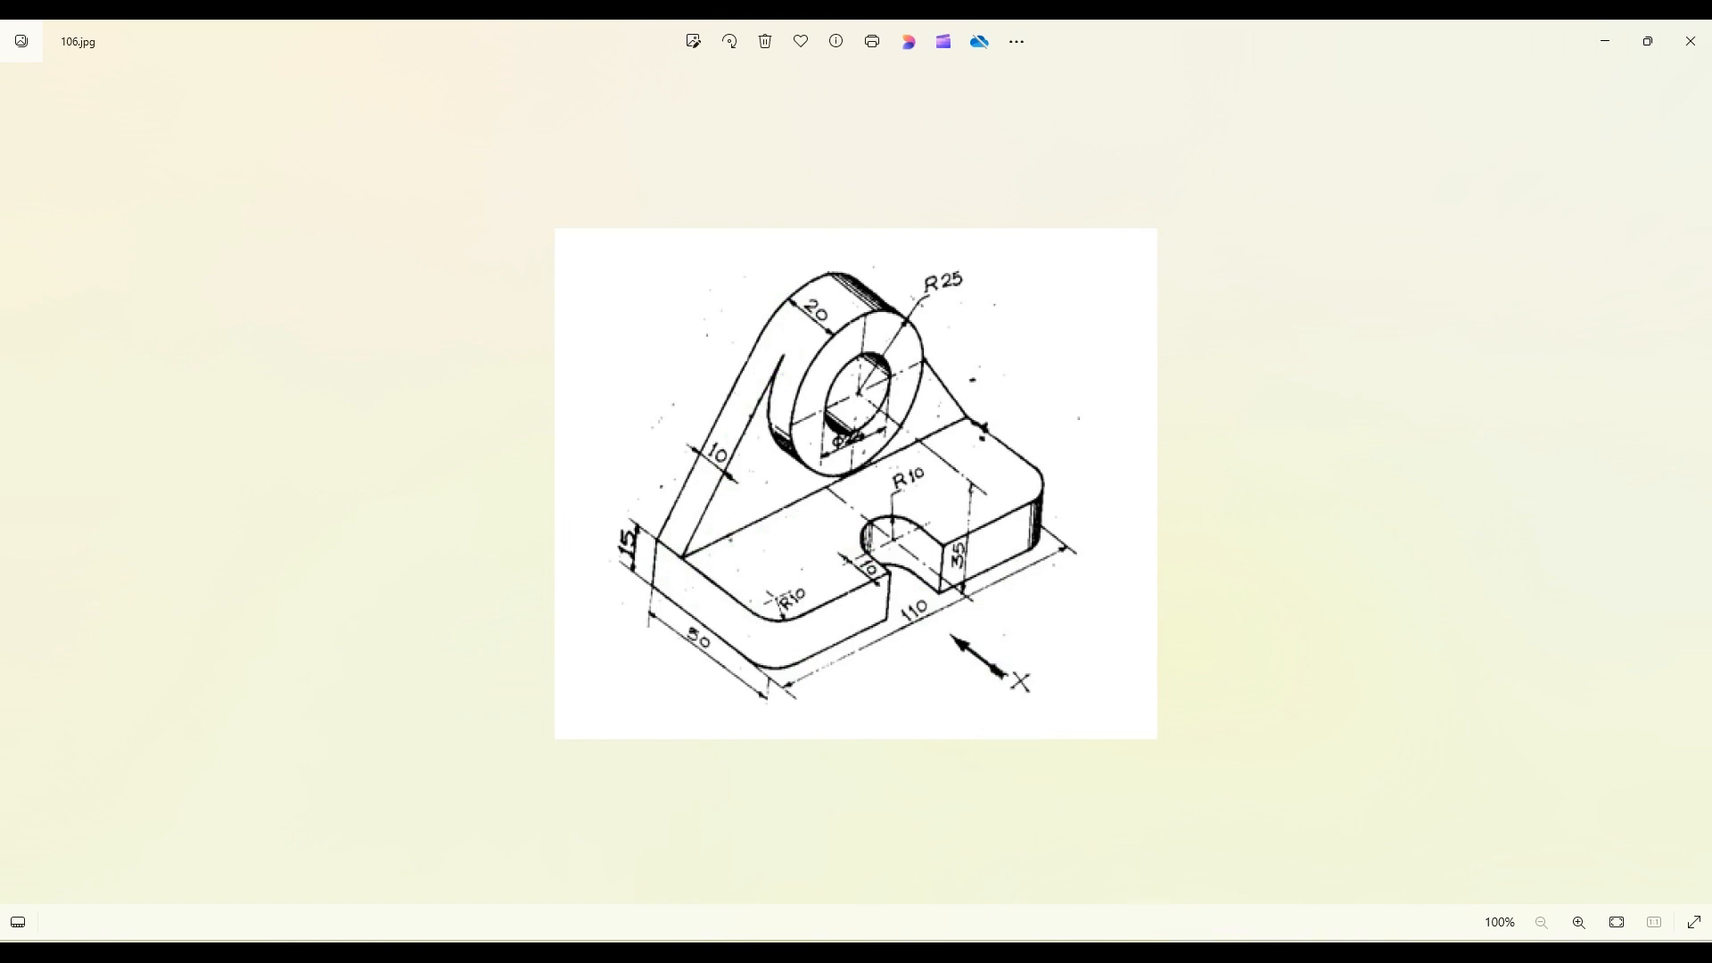
{"action": "left_click", "coordinate": [1163, 944]}
{"action": "left_click", "coordinate": [135, 114]}
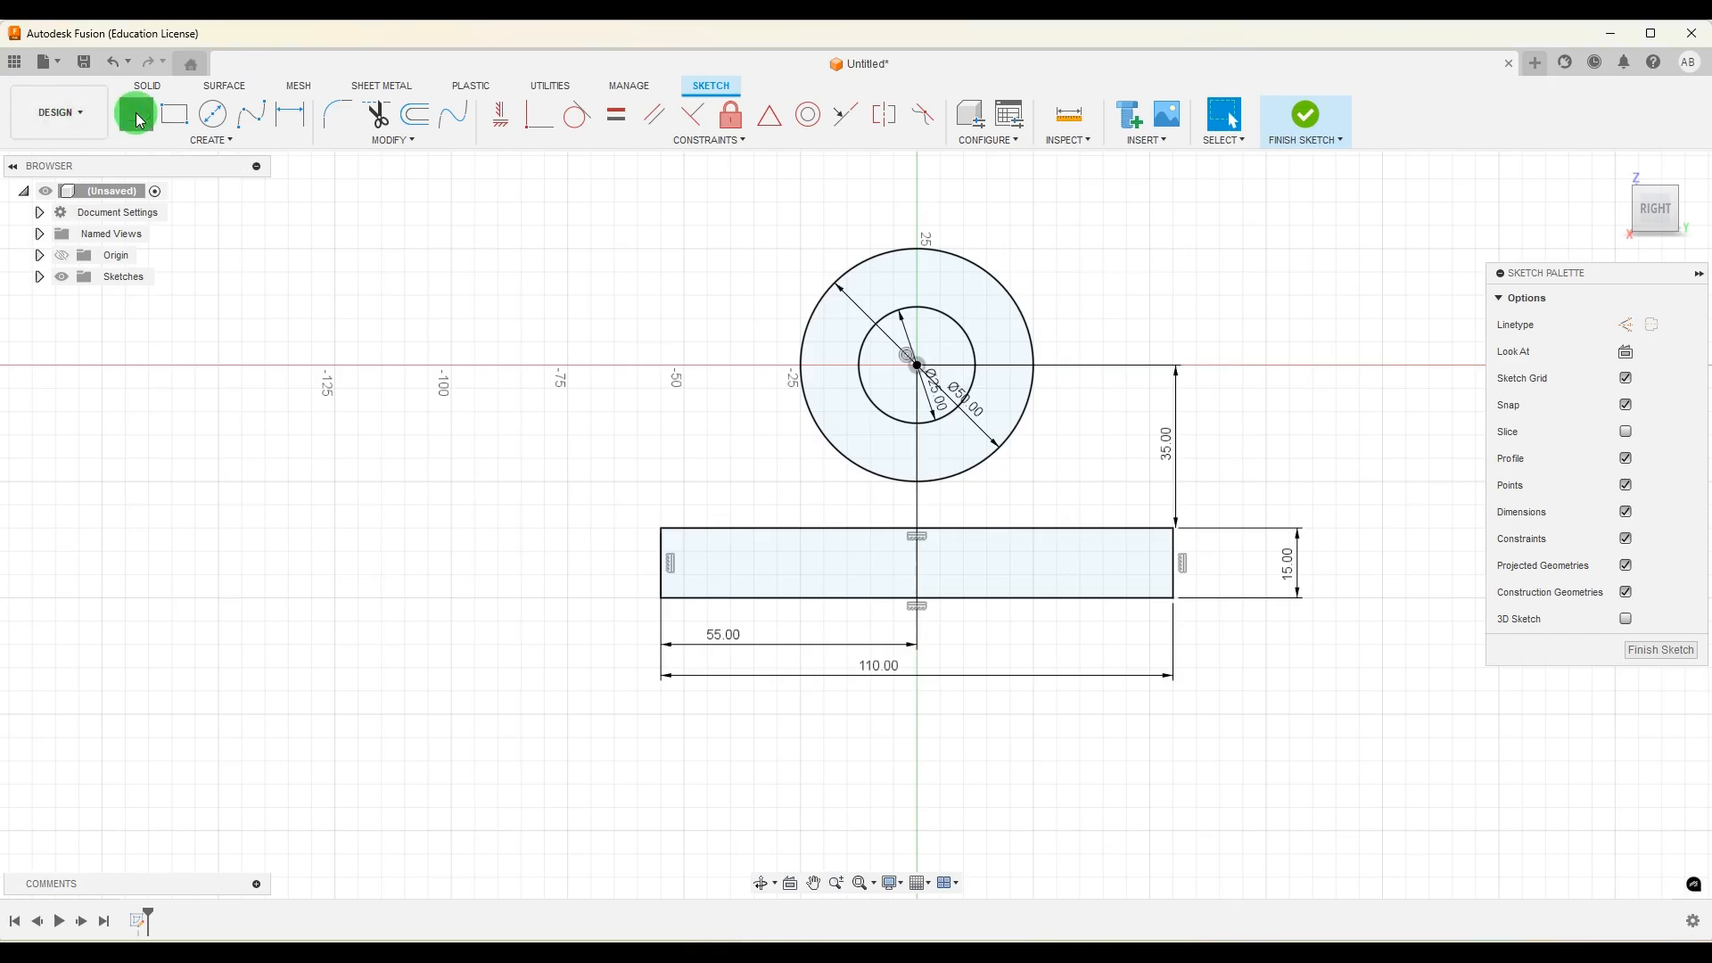
{"action": "left_click", "coordinate": [661, 534]}
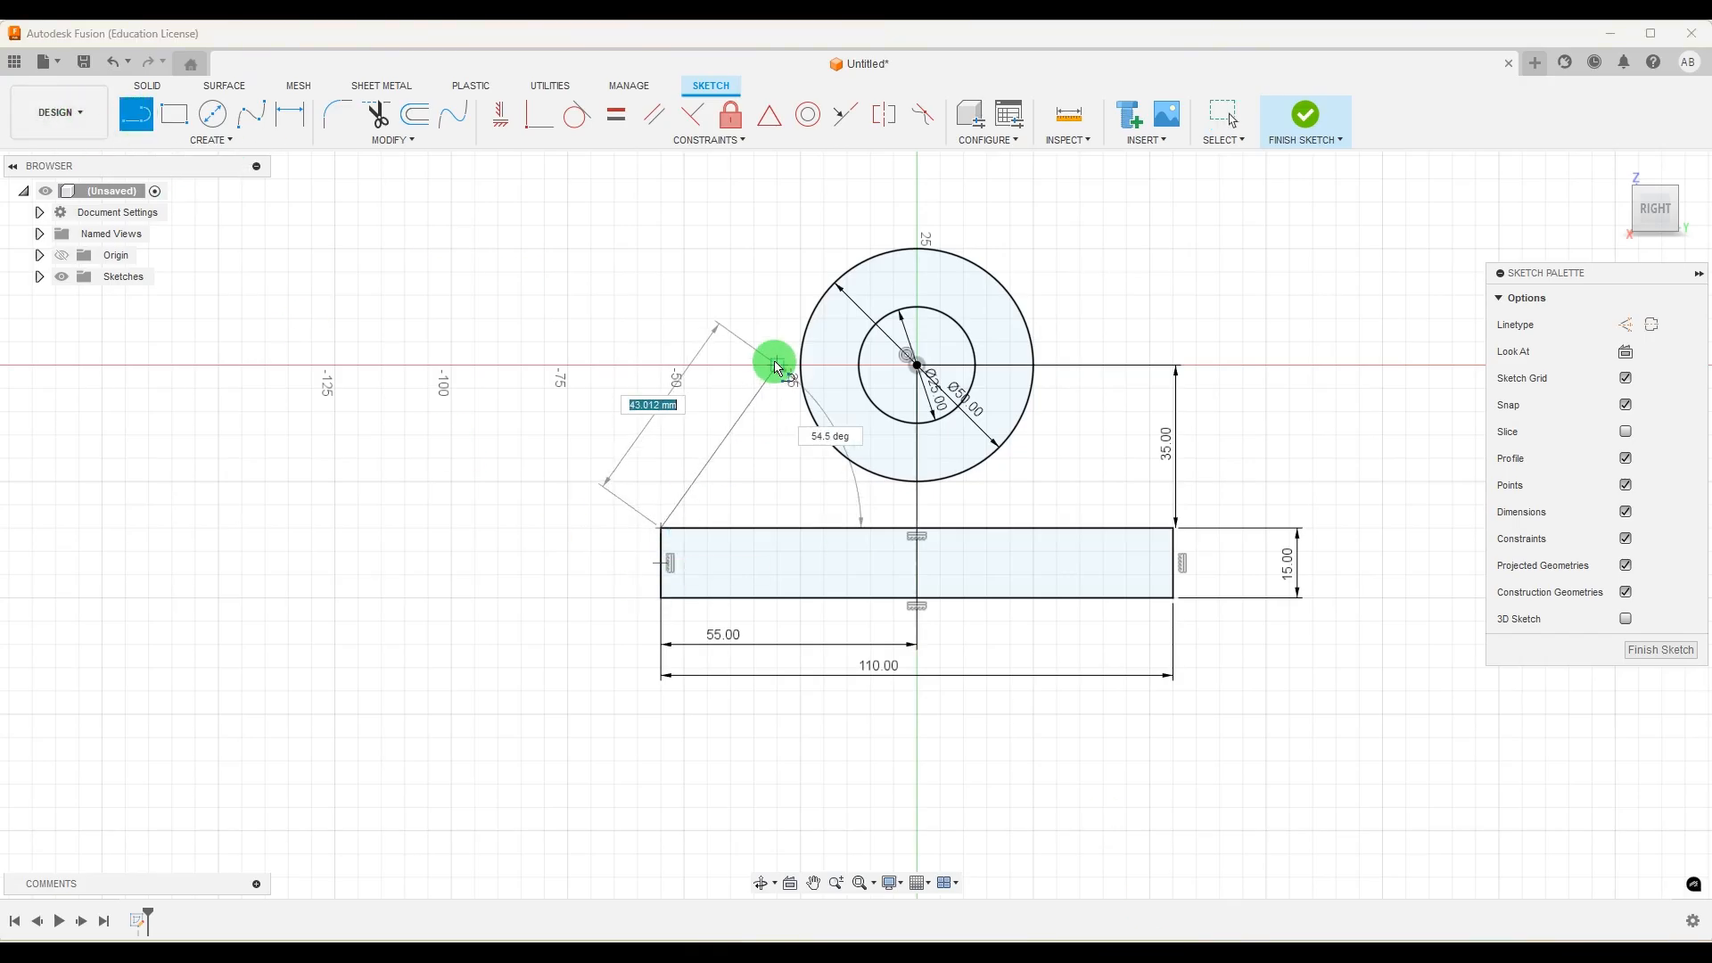
{"action": "scroll", "coordinate": [816, 301], "scroll_direction": "up", "scroll_amount": 5}
{"action": "left_click", "coordinate": [825, 298]}
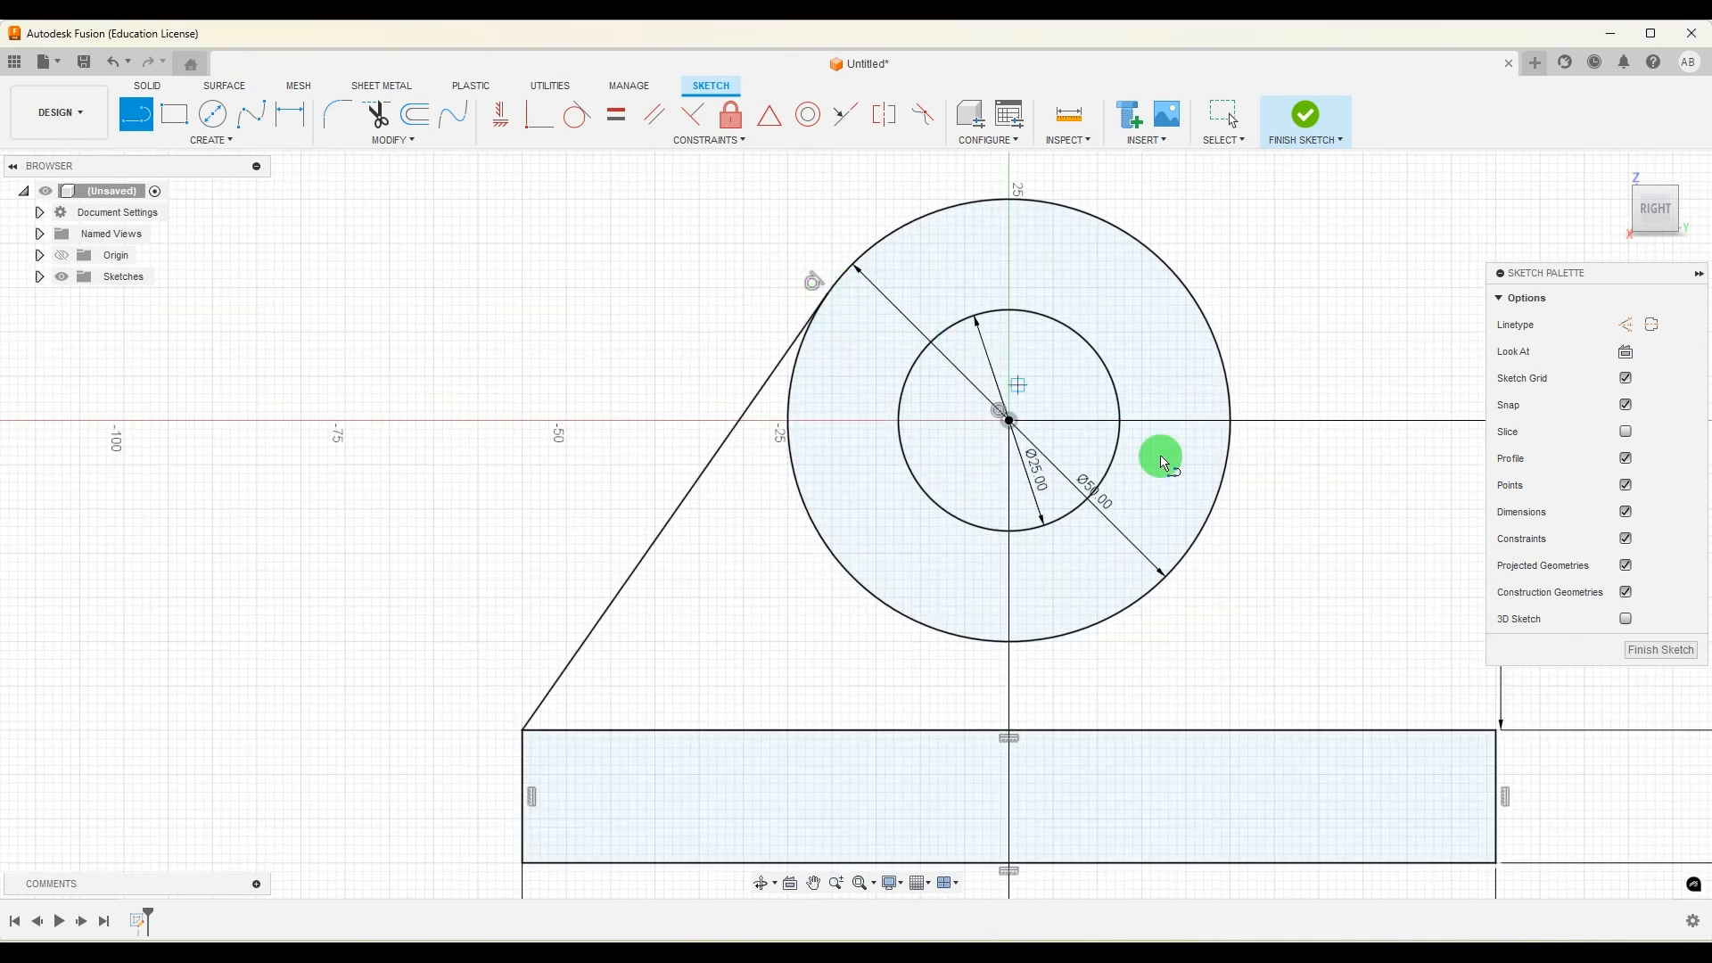
{"action": "left_click", "coordinate": [1496, 730]}
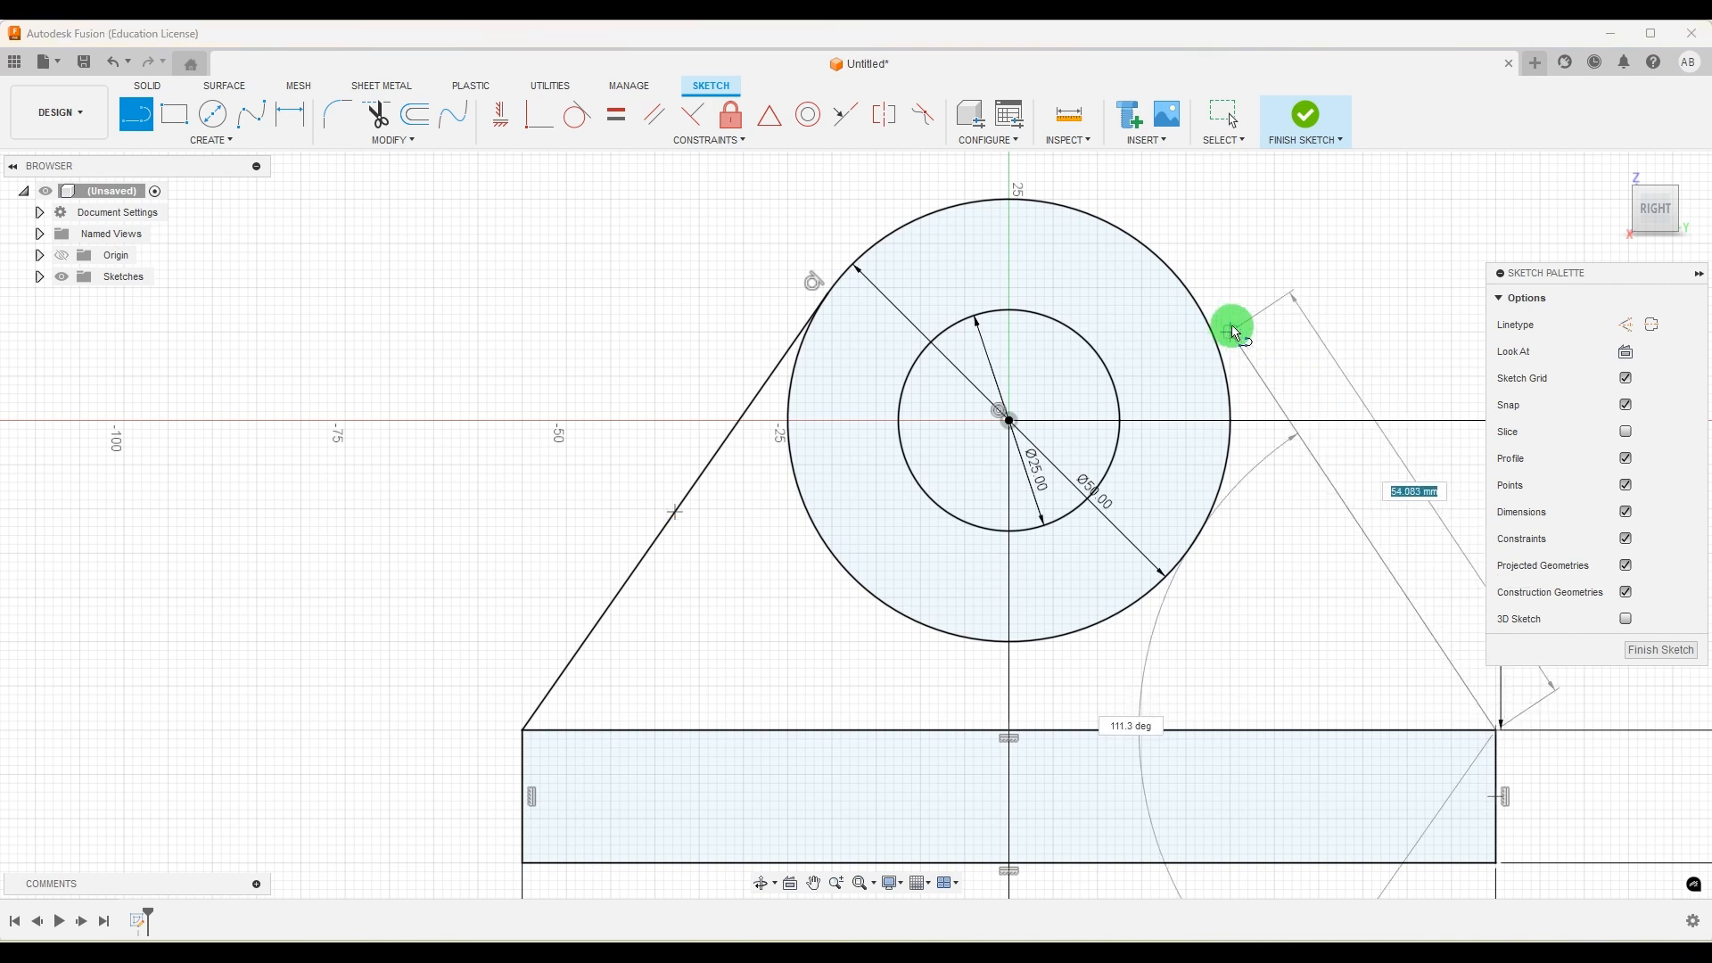
{"action": "left_click", "coordinate": [1195, 299]}
{"action": "key", "text": "Escape"}
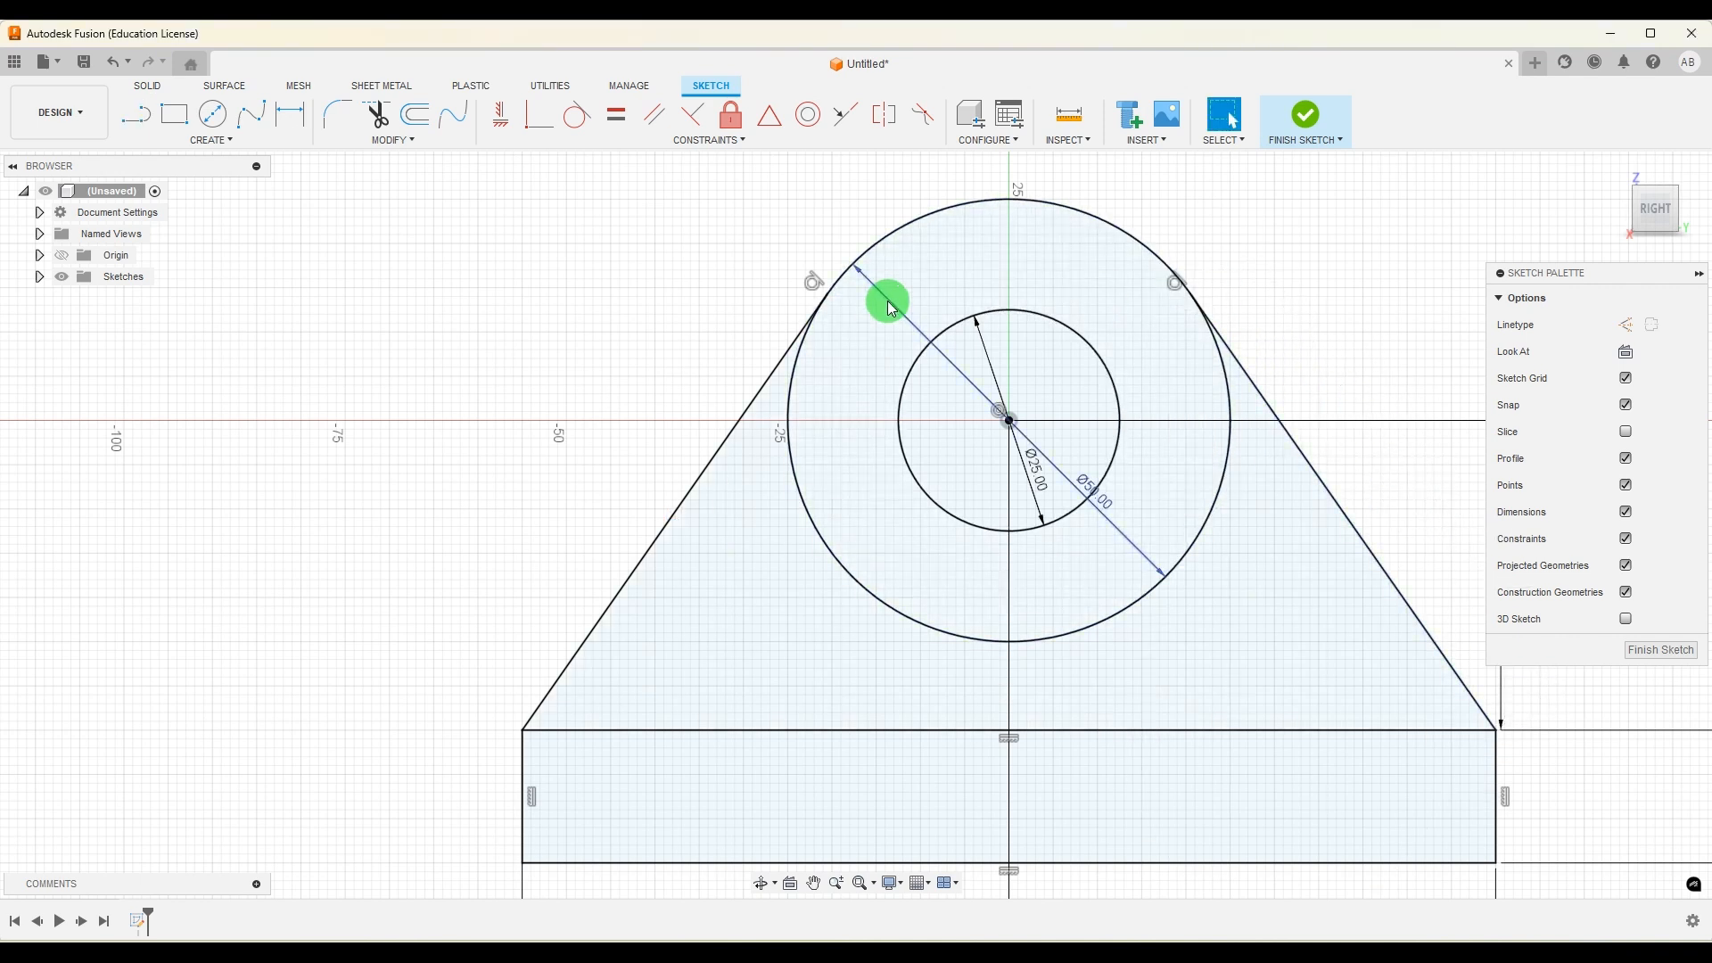
Examine the base slot in the reference drawing and draw two vertical lines across the rectangle, one on each side of the centre axis
{"action": "scroll", "coordinate": [767, 285], "scroll_direction": "down", "scroll_amount": 4}
{"action": "scroll", "coordinate": [1102, 611], "scroll_direction": "up", "scroll_amount": 1}
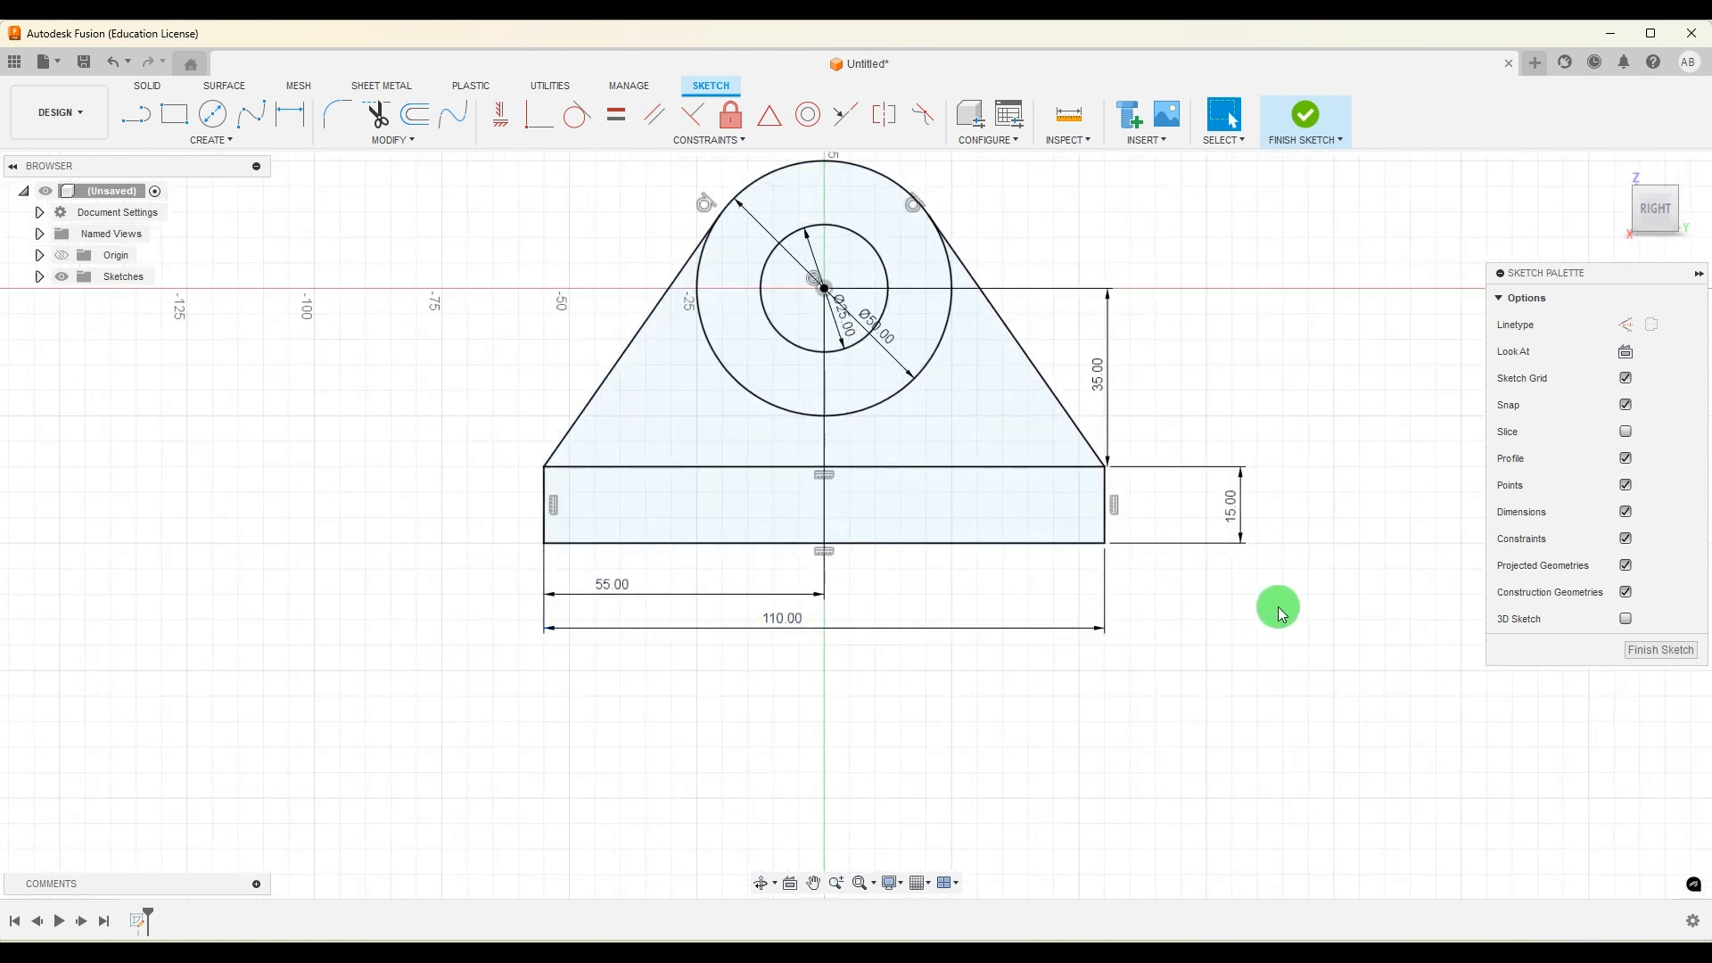
{"action": "left_click", "coordinate": [1192, 959]}
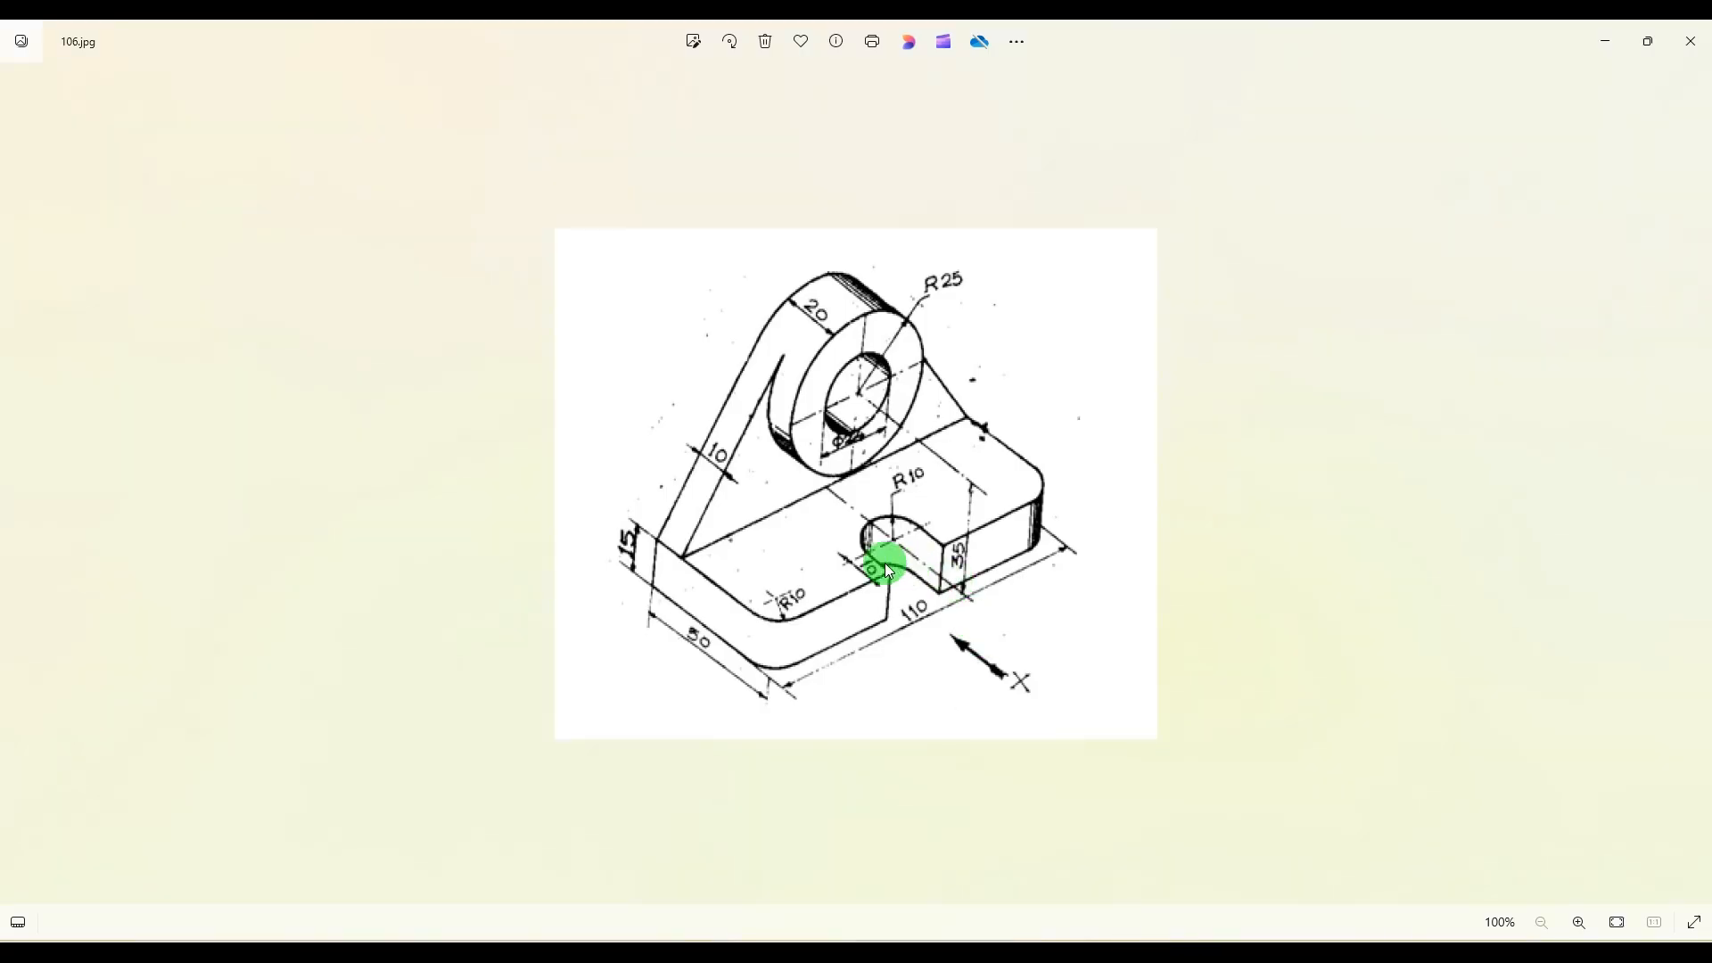
{"action": "scroll", "coordinate": [960, 496], "scroll_direction": "up", "scroll_amount": 4}
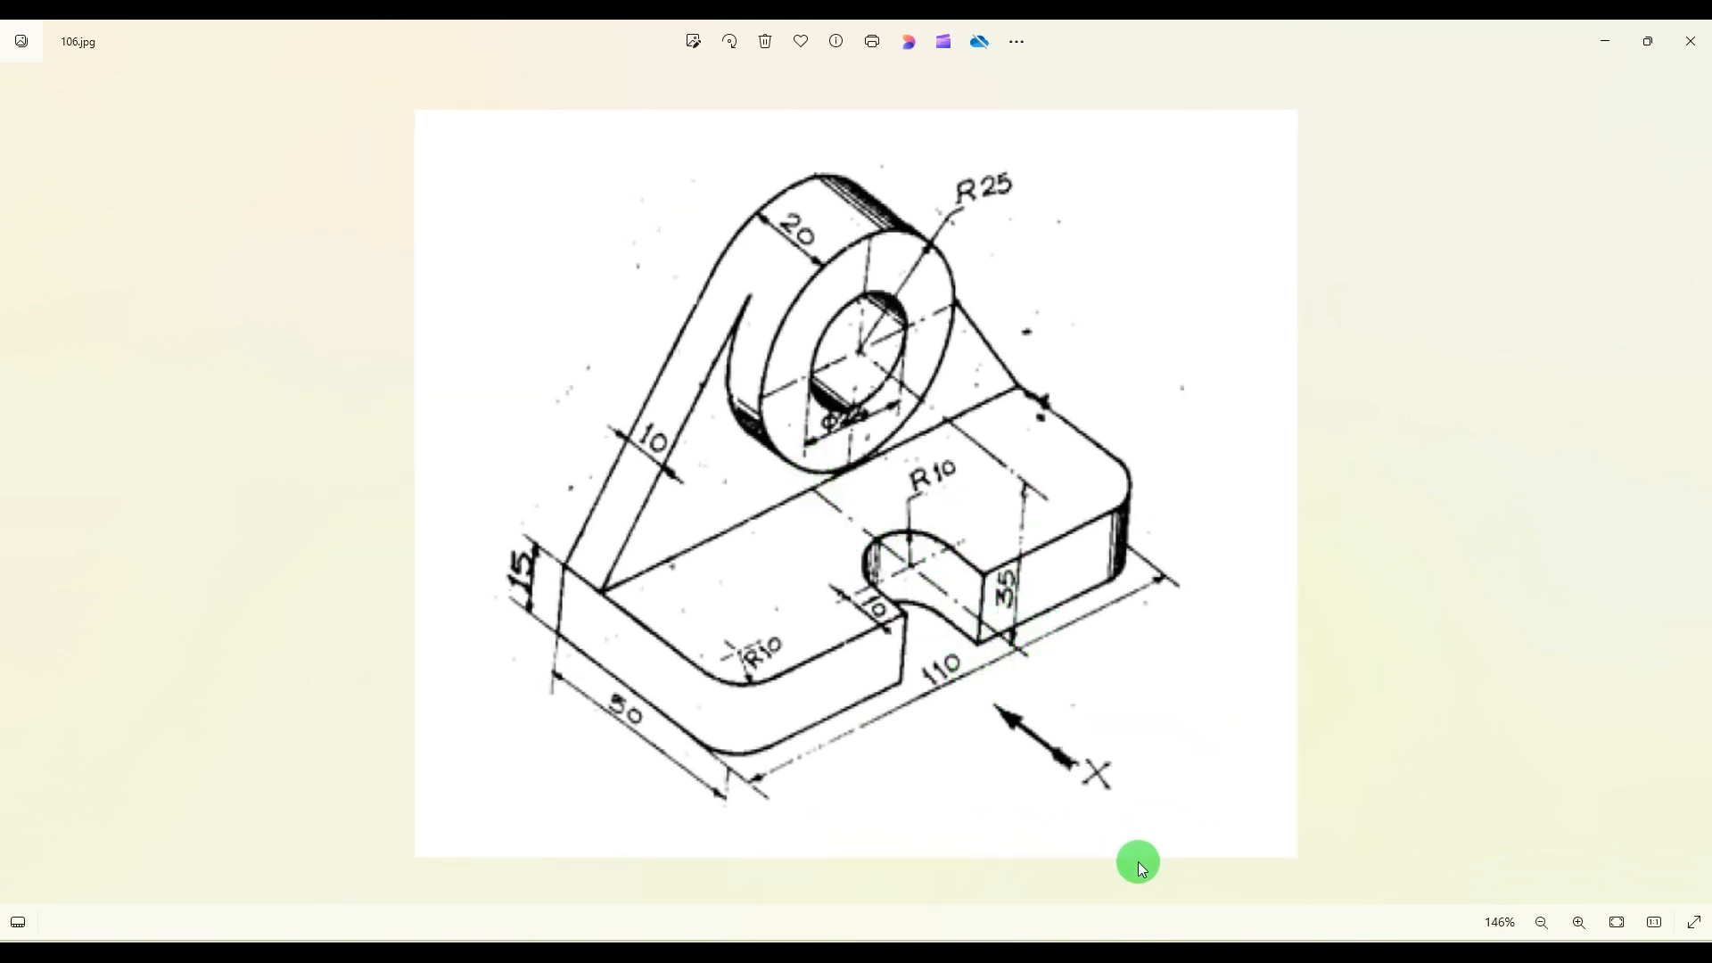
{"action": "mouse_move", "coordinate": [1156, 952]}
{"action": "left_click", "coordinate": [1085, 807]}
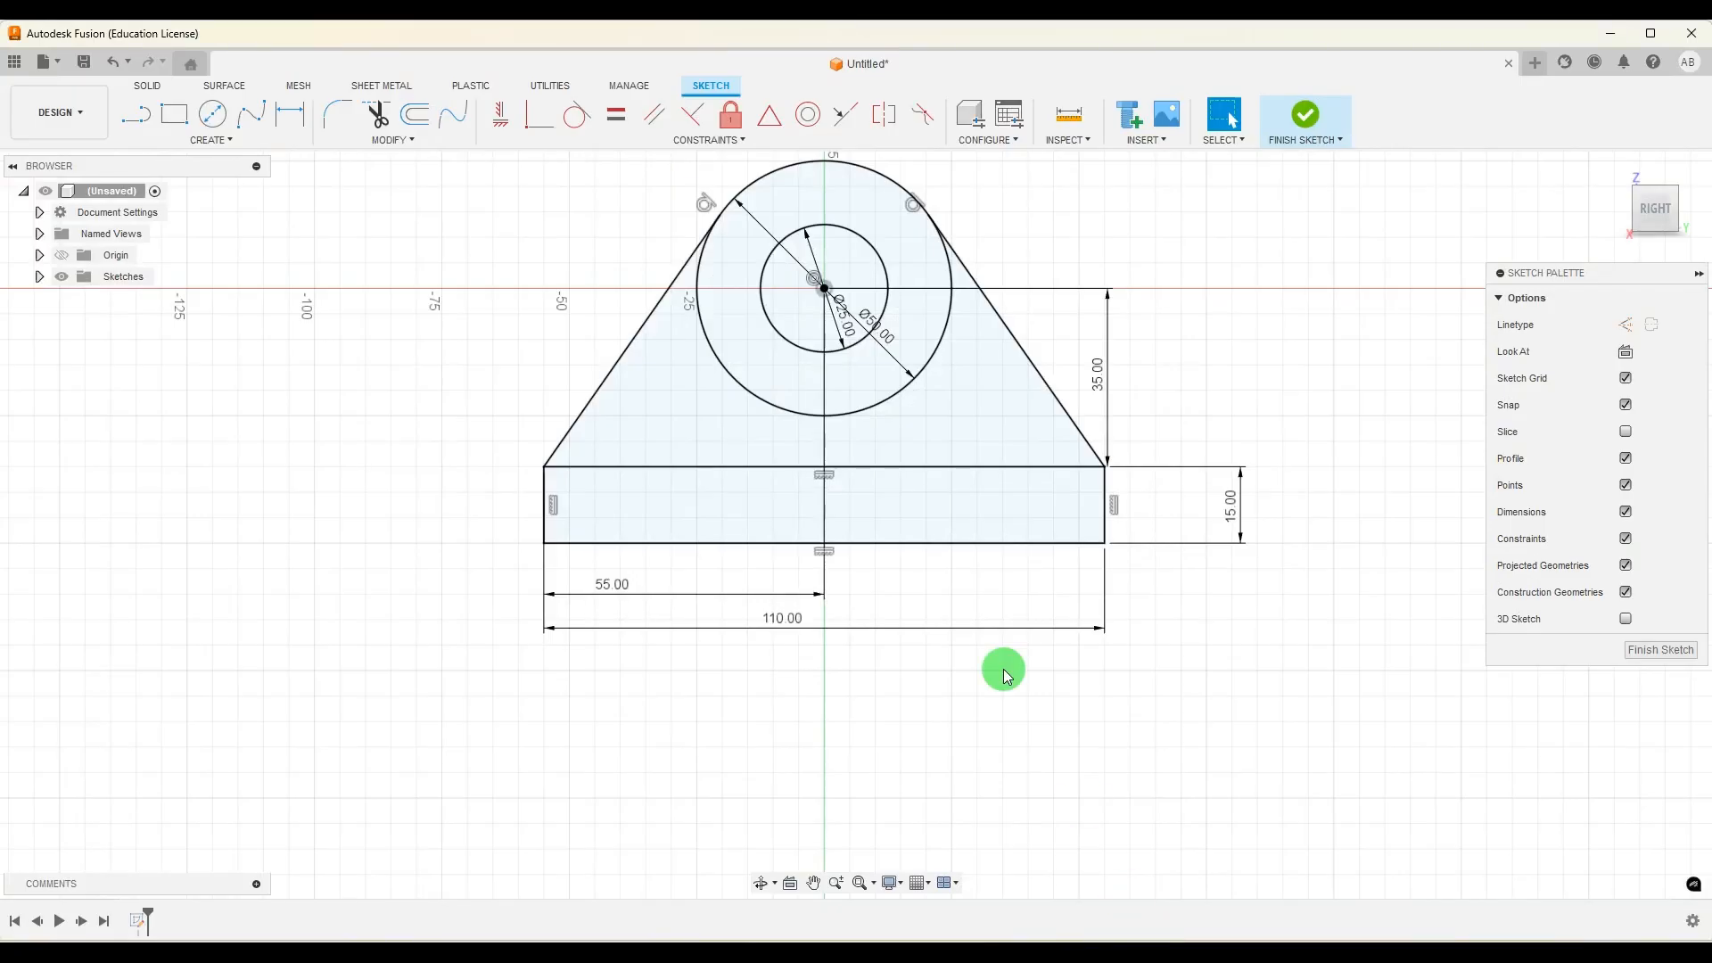
{"action": "left_click", "coordinate": [134, 112]}
{"action": "scroll", "coordinate": [767, 560], "scroll_direction": "up", "scroll_amount": 1}
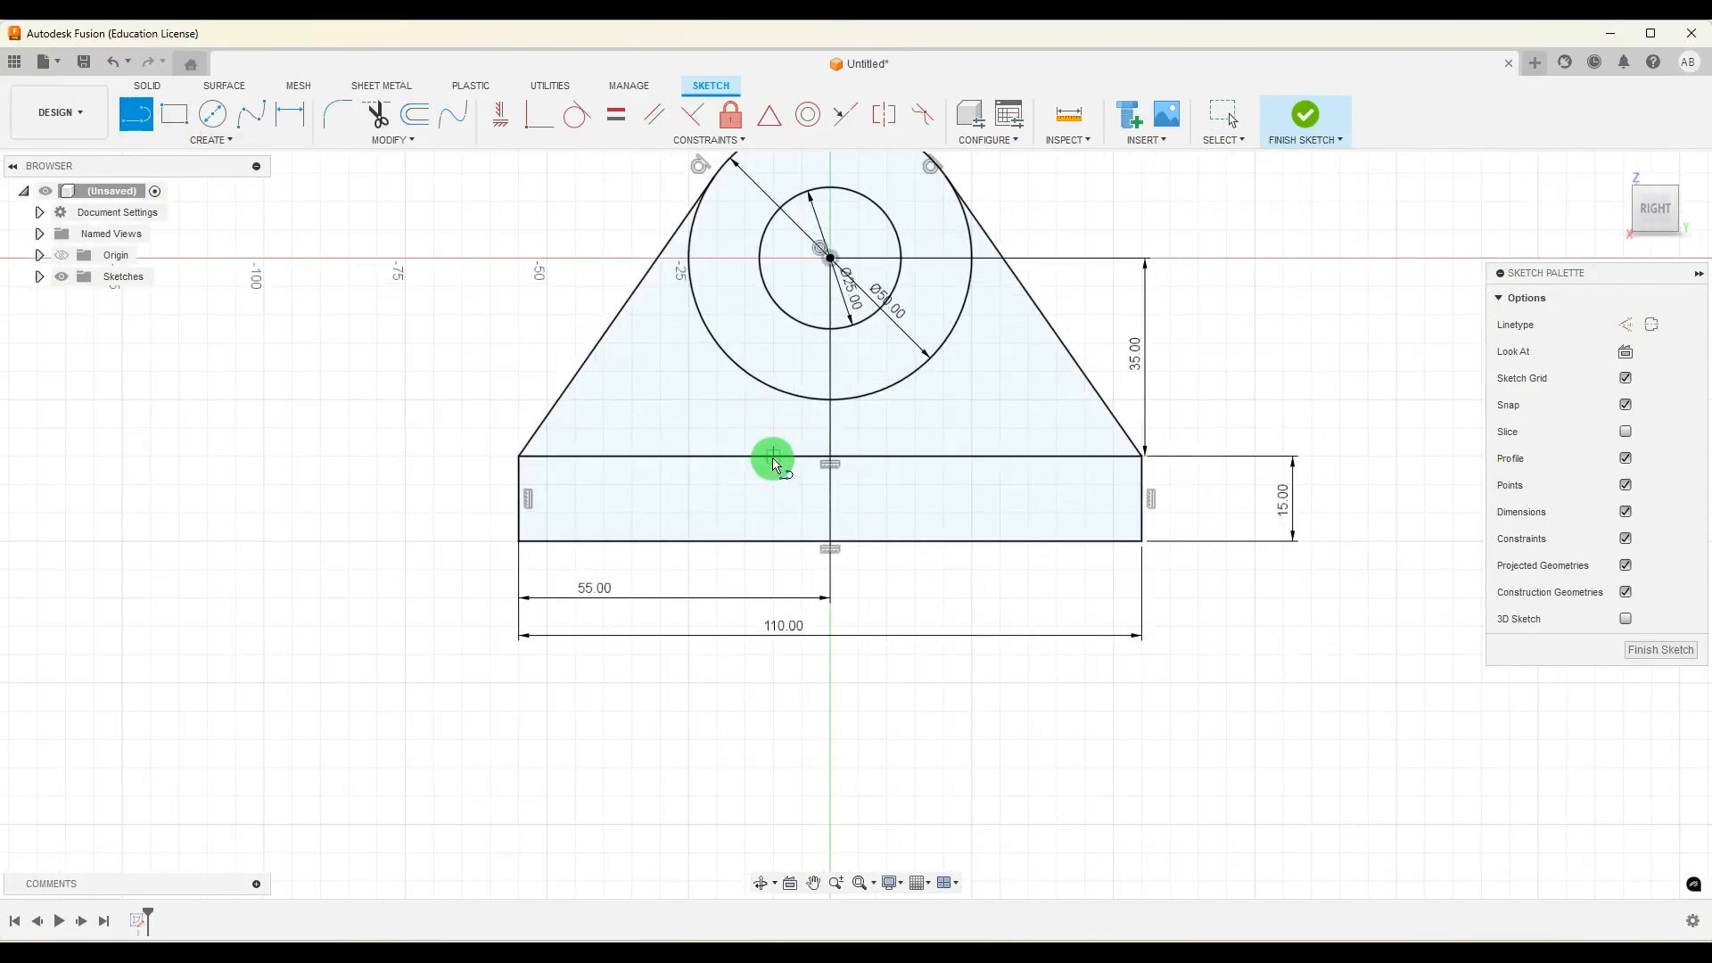
{"action": "left_click", "coordinate": [774, 457]}
{"action": "double_click", "coordinate": [774, 540]}
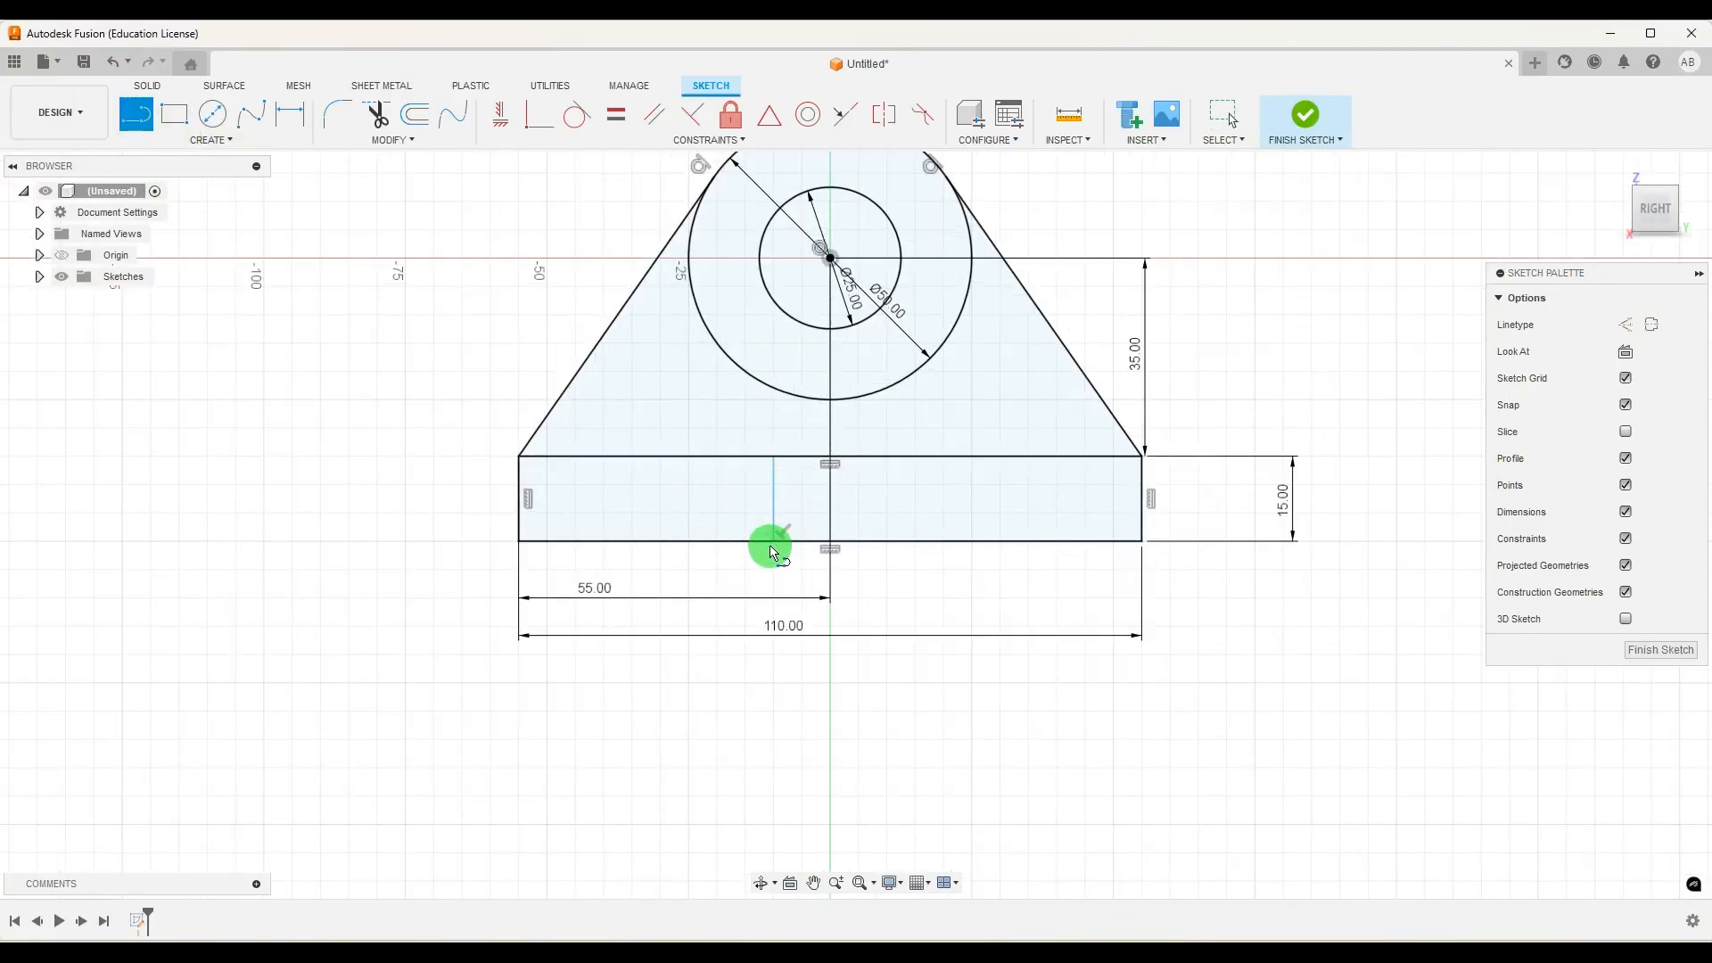
{"action": "left_click", "coordinate": [888, 463]}
{"action": "left_click", "coordinate": [887, 541]}
{"action": "key", "text": "Escape"}
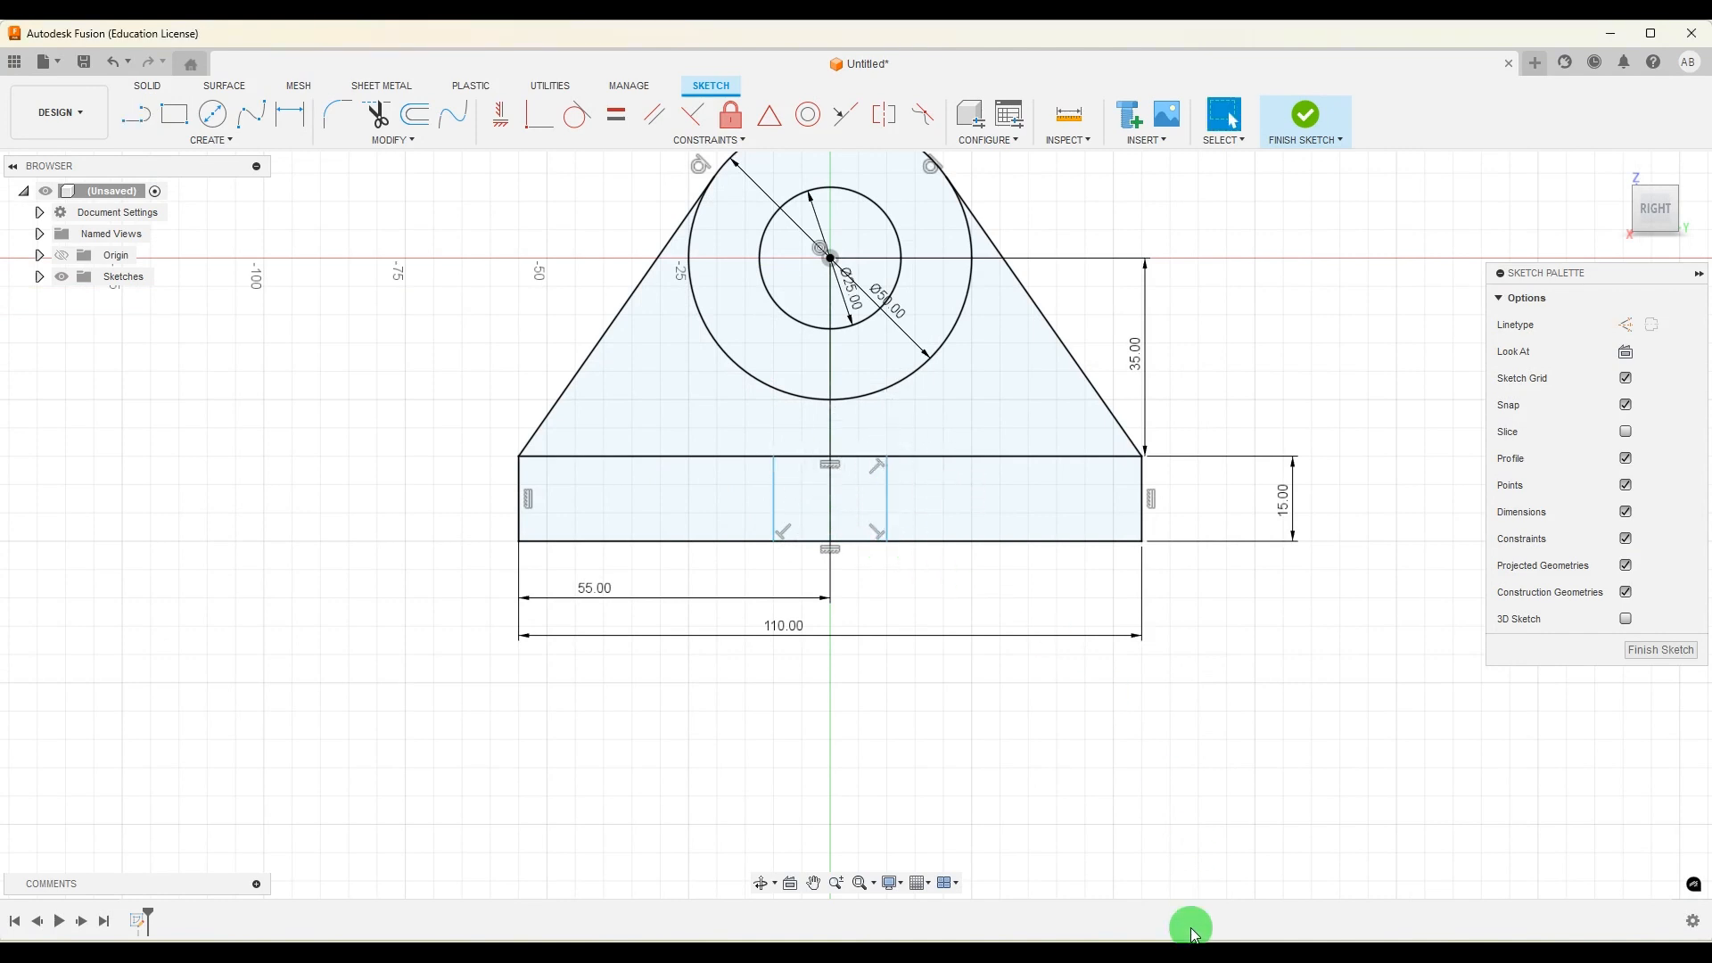
Consult the reference drawing for the slot width and dimension the two vertical slot lines 20 mm apart
{"action": "key", "text": "alt+Tab"}
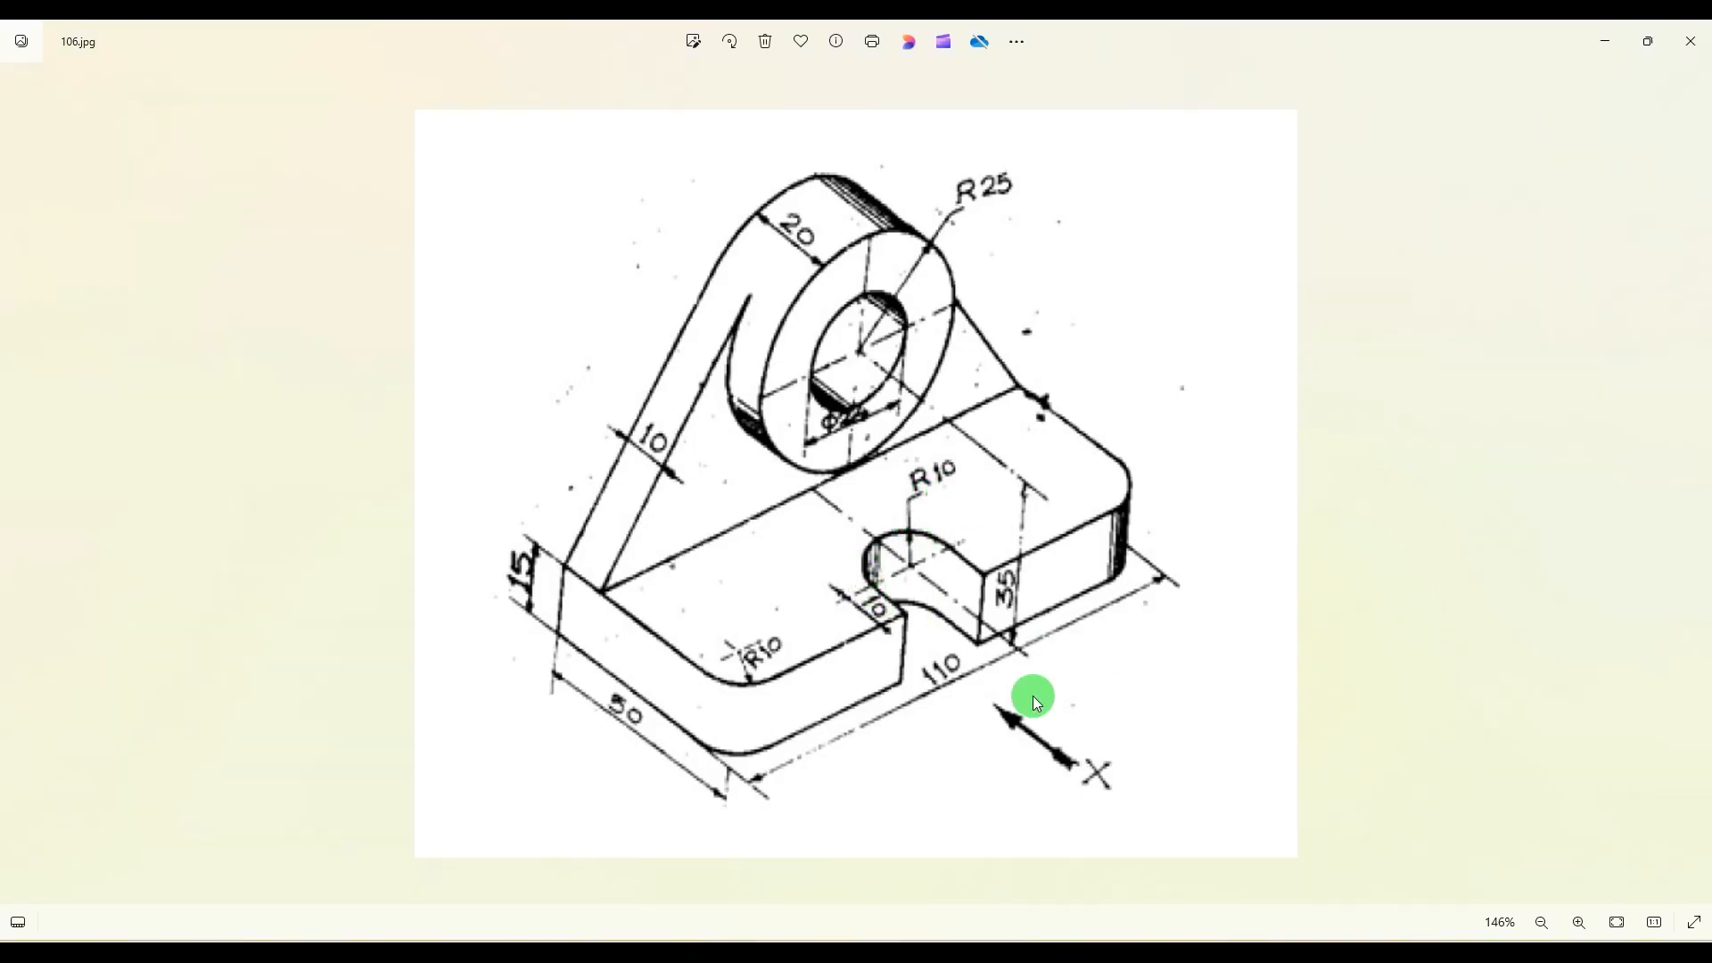
{"action": "key", "text": "alt+Tab"}
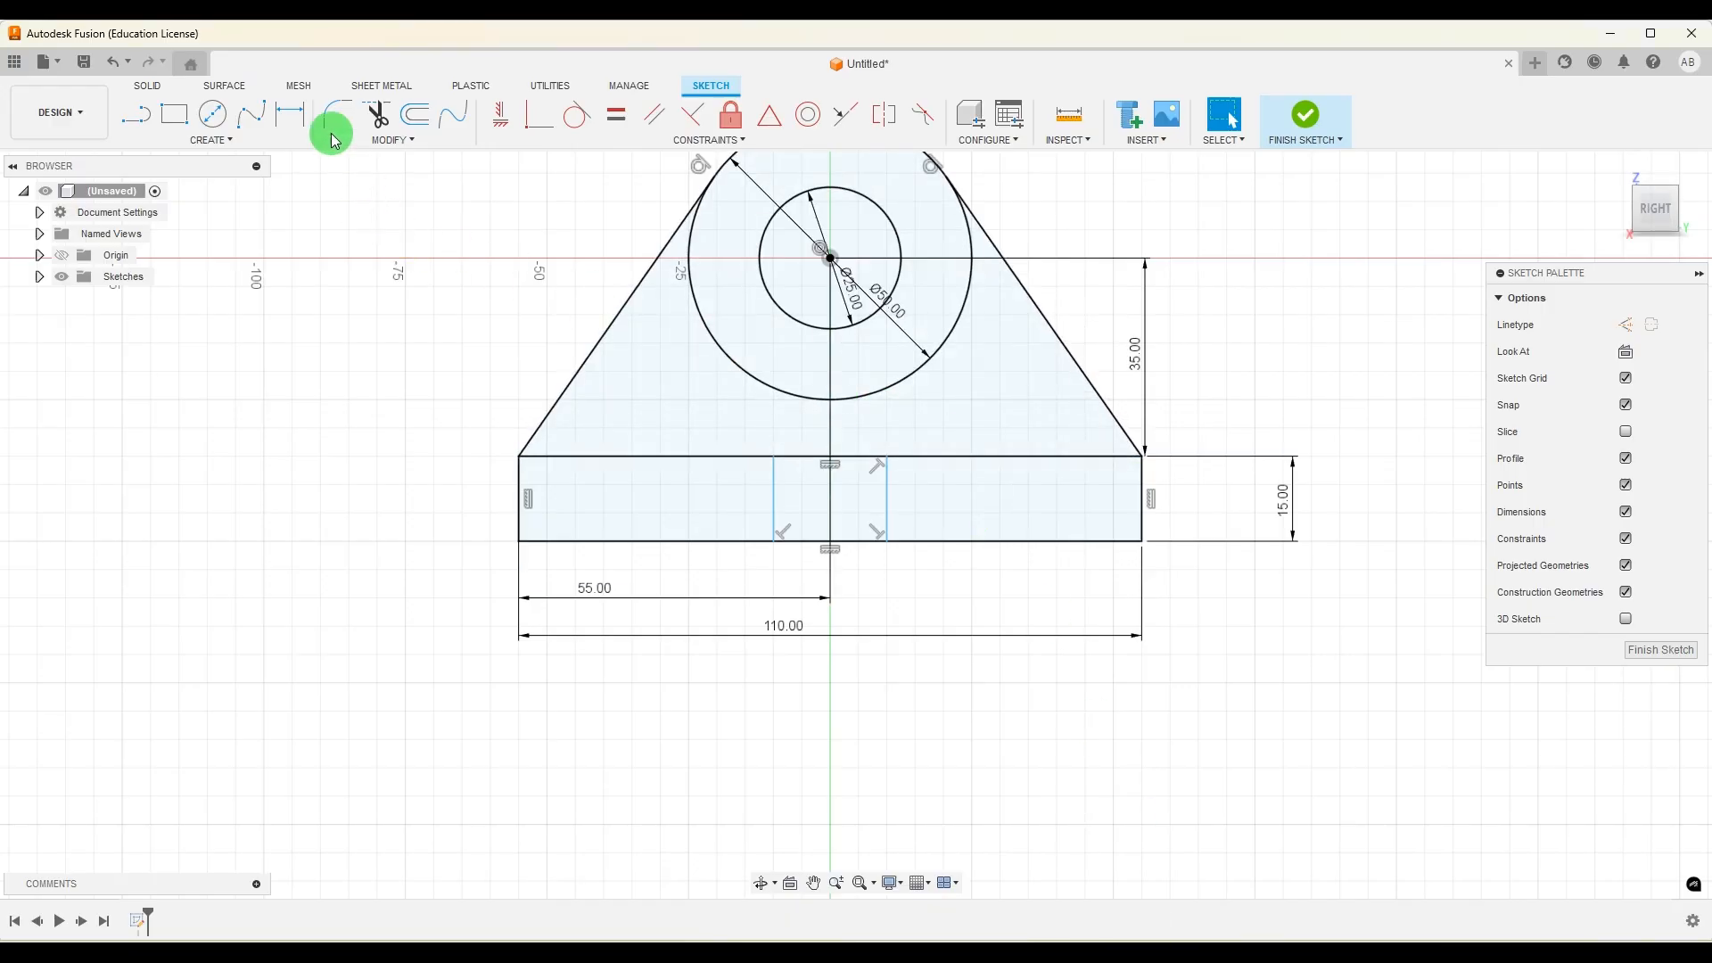
{"action": "left_click", "coordinate": [291, 115]}
{"action": "scroll", "coordinate": [977, 590], "scroll_direction": "up", "scroll_amount": 2}
{"action": "left_click", "coordinate": [687, 494]}
{"action": "left_click", "coordinate": [839, 482]}
{"action": "left_click", "coordinate": [801, 562]}
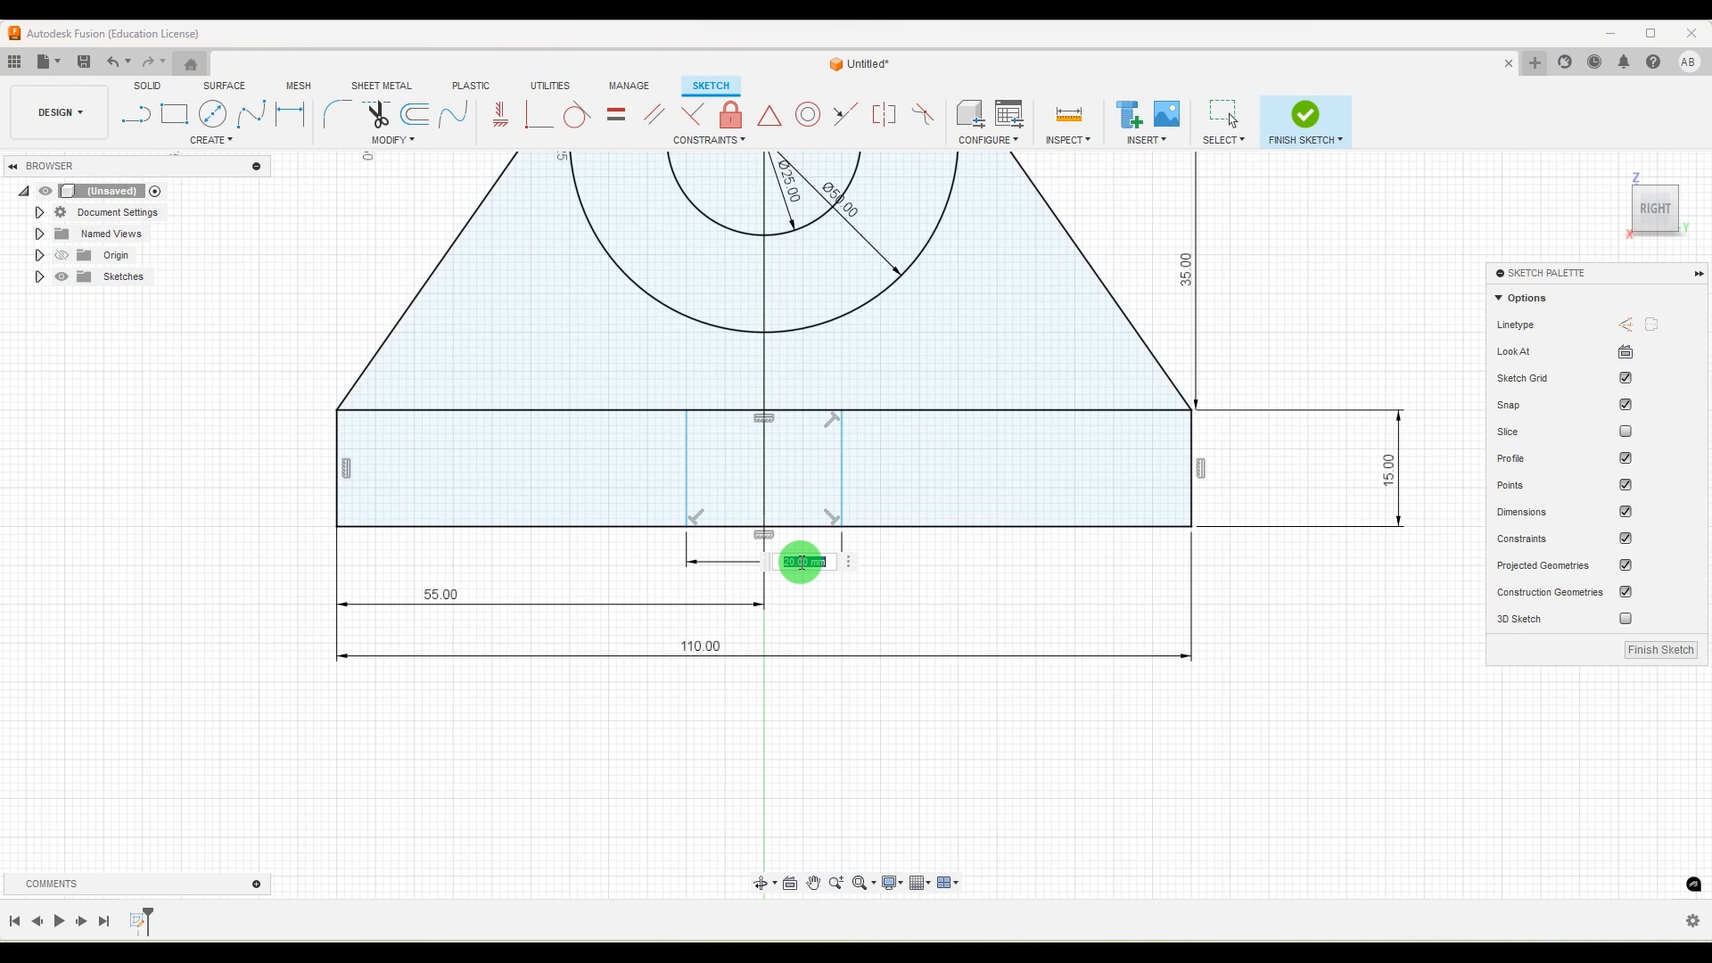
{"action": "key", "text": "Return"}
{"action": "scroll", "coordinate": [829, 420], "scroll_direction": "down", "scroll_amount": 2}
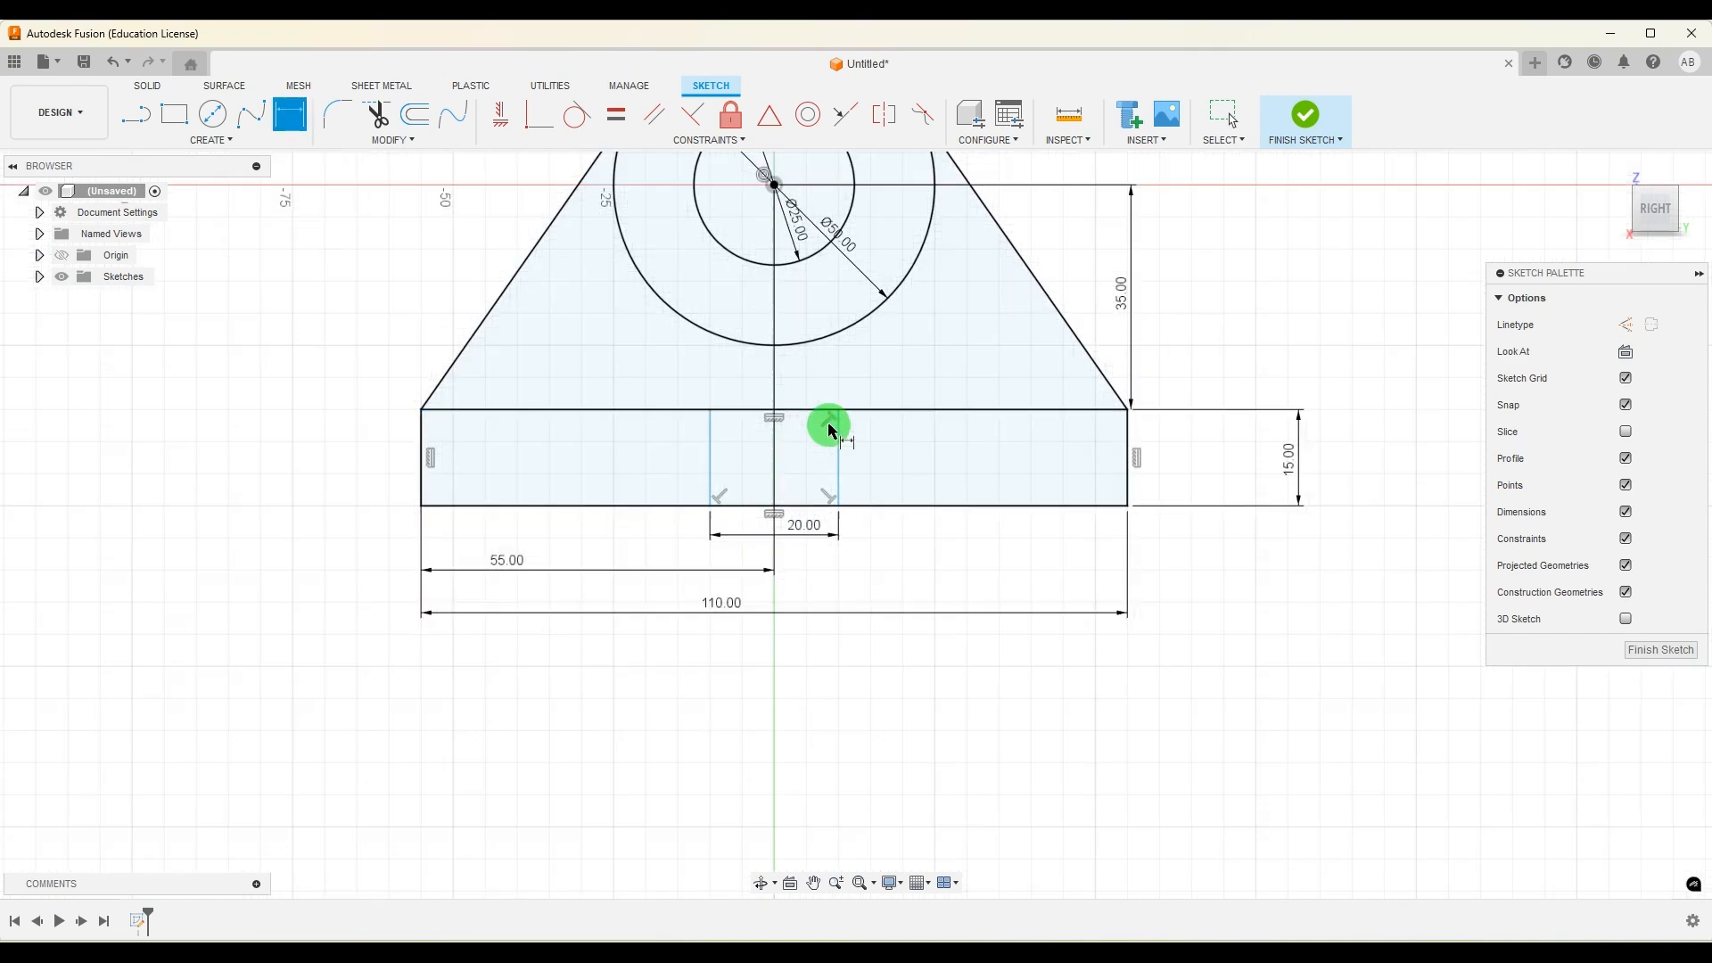
Centre the slot by dimensioning its left line 10 mm from the circles' centre, and finish the sketch
{"action": "left_click", "coordinate": [796, 225]}
{"action": "left_click", "coordinate": [728, 463]}
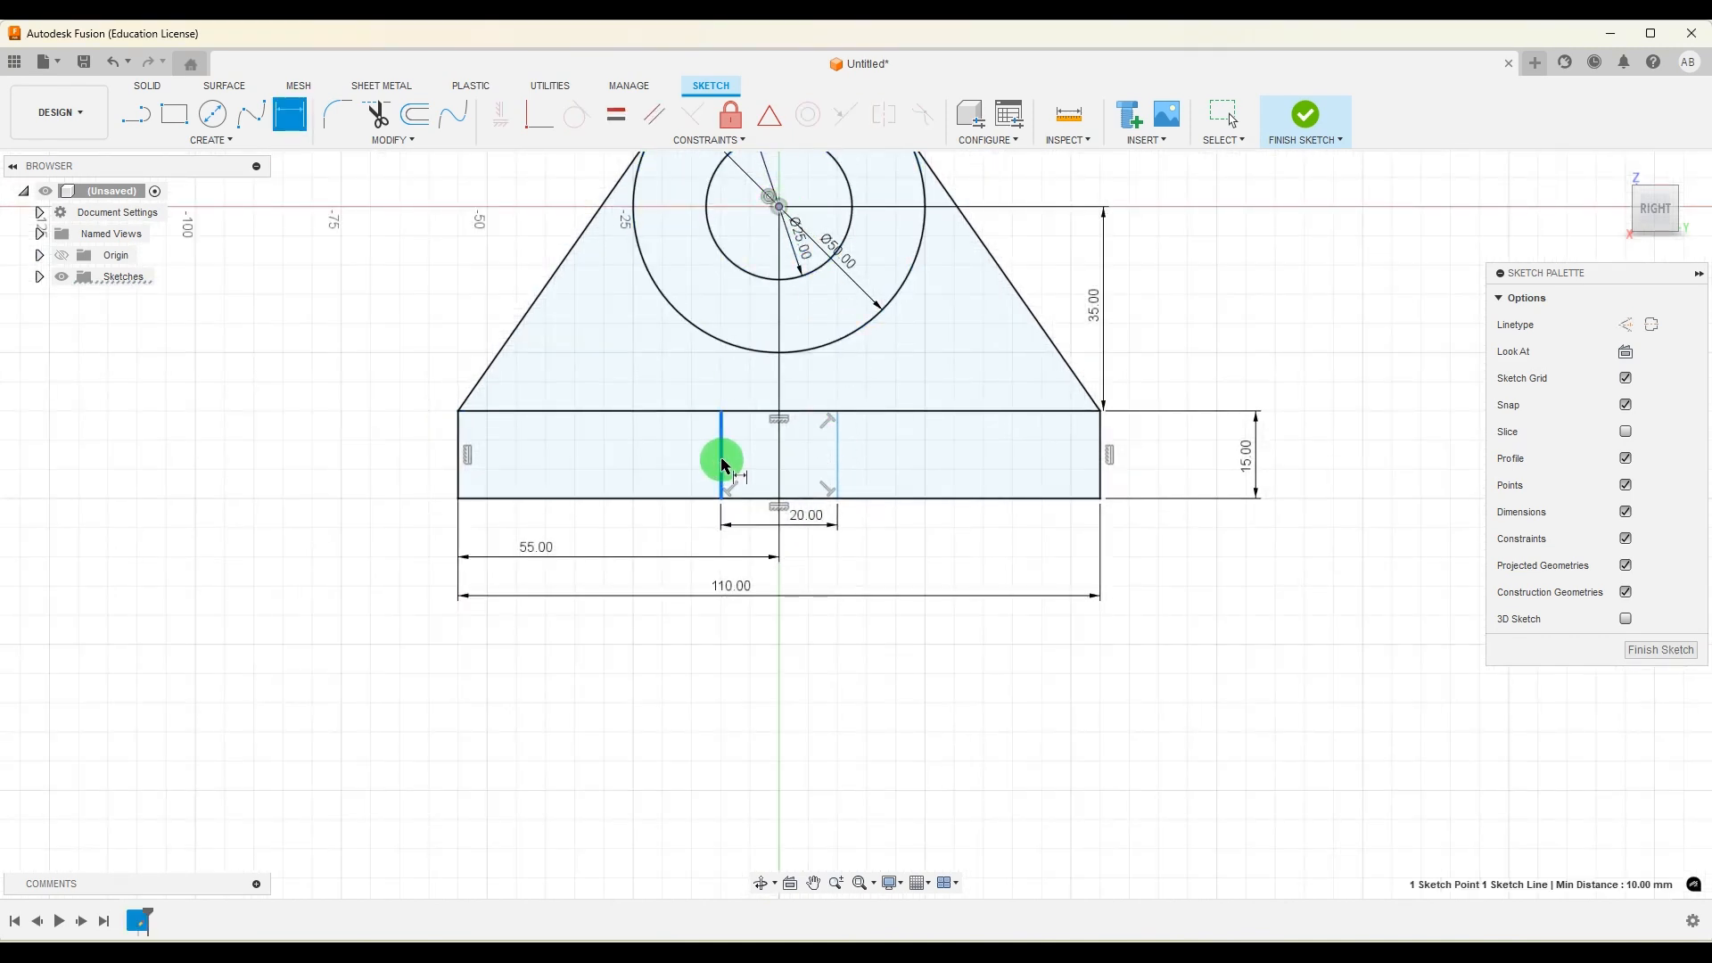
{"action": "scroll", "coordinate": [752, 524], "scroll_direction": "up", "scroll_amount": 2}
{"action": "left_click", "coordinate": [754, 509]}
{"action": "key", "text": "Return"}
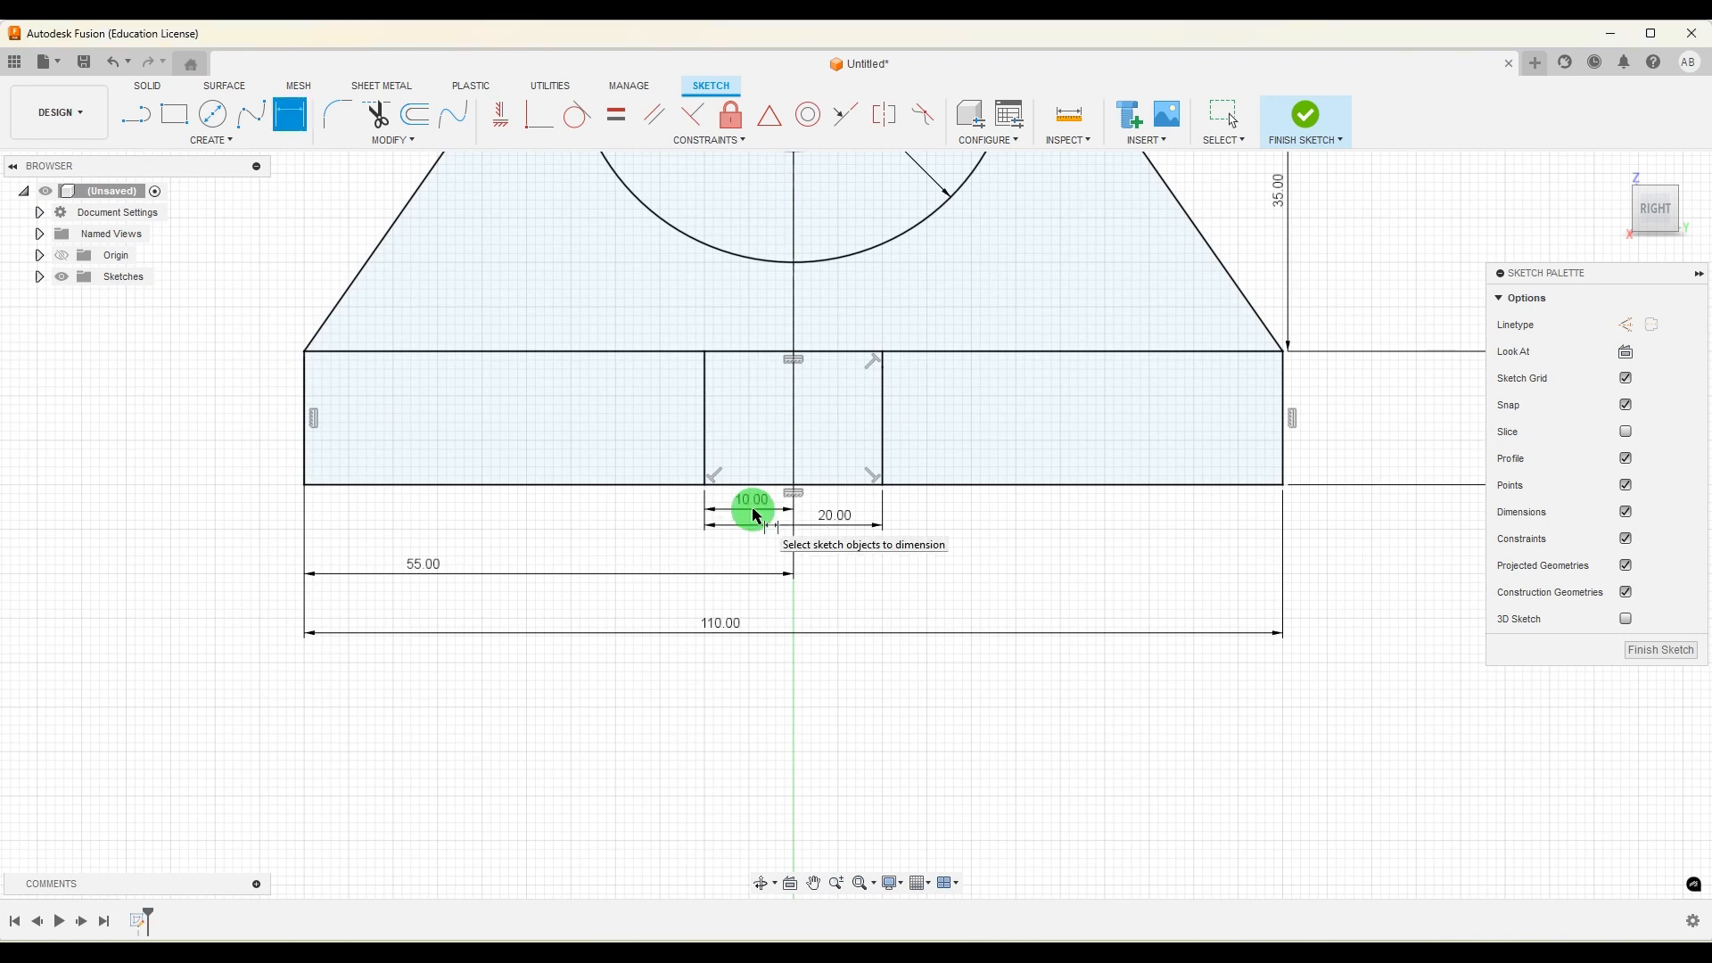
{"action": "scroll", "coordinate": [917, 547], "scroll_direction": "down", "scroll_amount": 2}
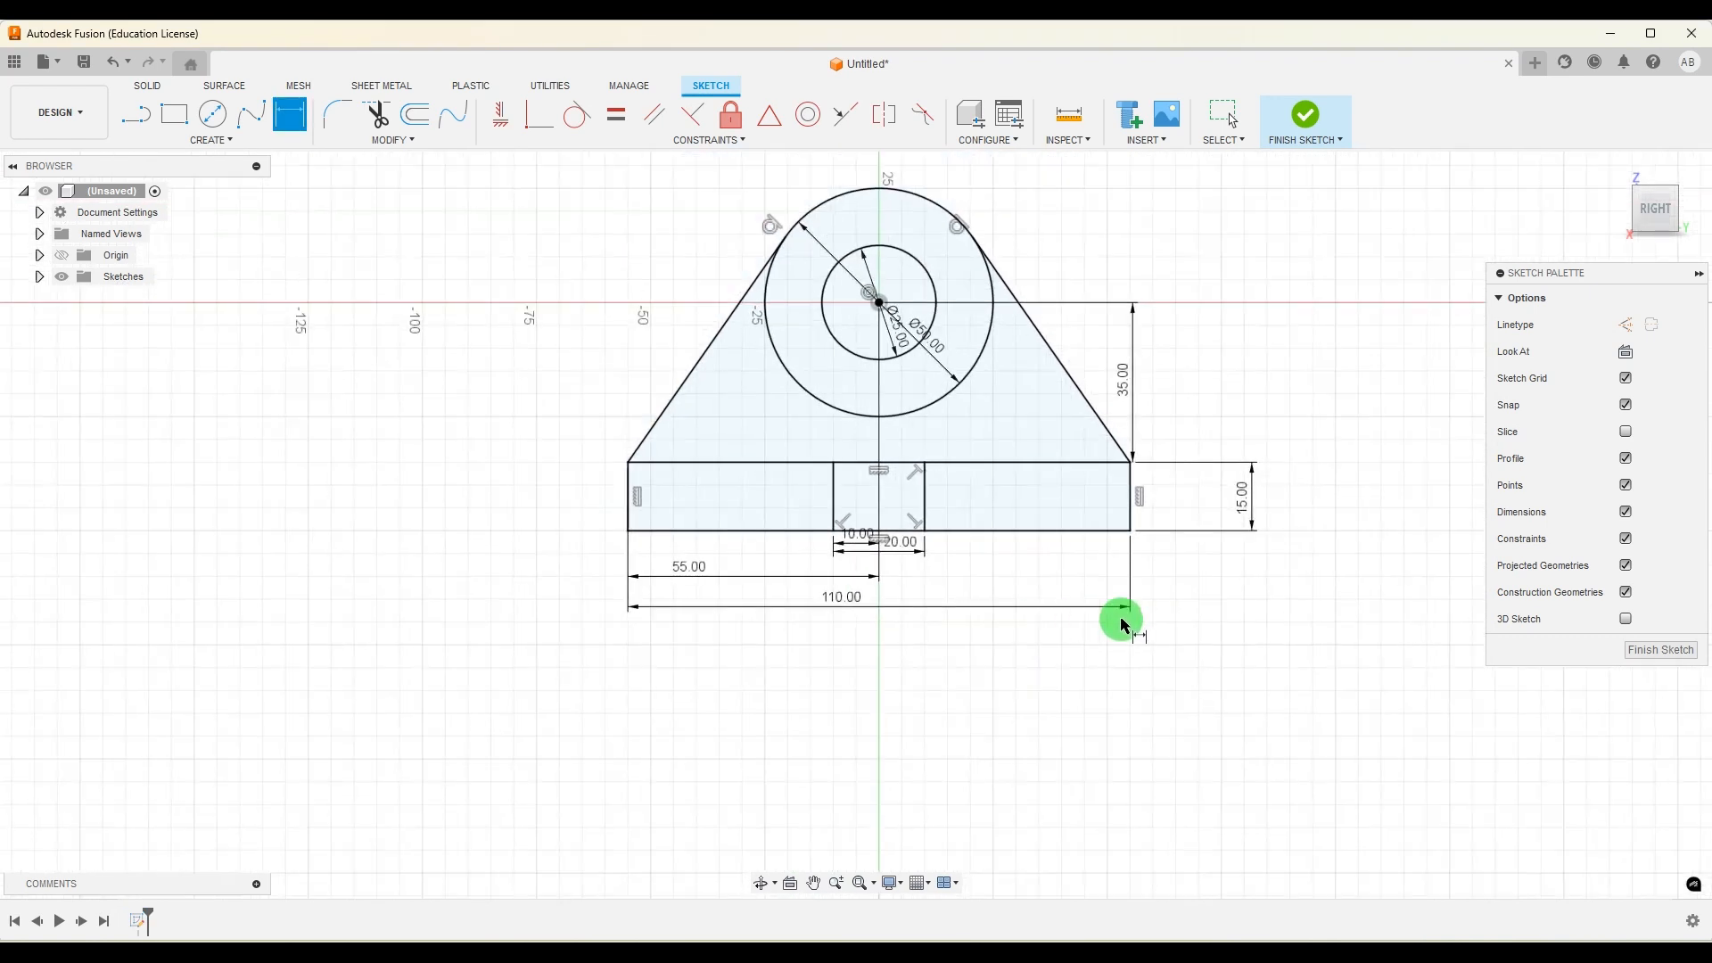
{"action": "left_click", "coordinate": [1670, 667]}
Consult the reference drawing for the base depth and extrude the three base profiles 50 mm as a new body
{"action": "mouse_move", "coordinate": [588, 553]}
{"action": "middle_mouse_down", "text": "shift"}
{"action": "mouse_move", "coordinate": [562, 553]}
{"action": "mouse_move", "coordinate": [752, 558]}
{"action": "mouse_move", "coordinate": [1189, 908]}
{"action": "middle_mouse_up", "text": "shift"}
{"action": "key", "text": "alt+Tab"}
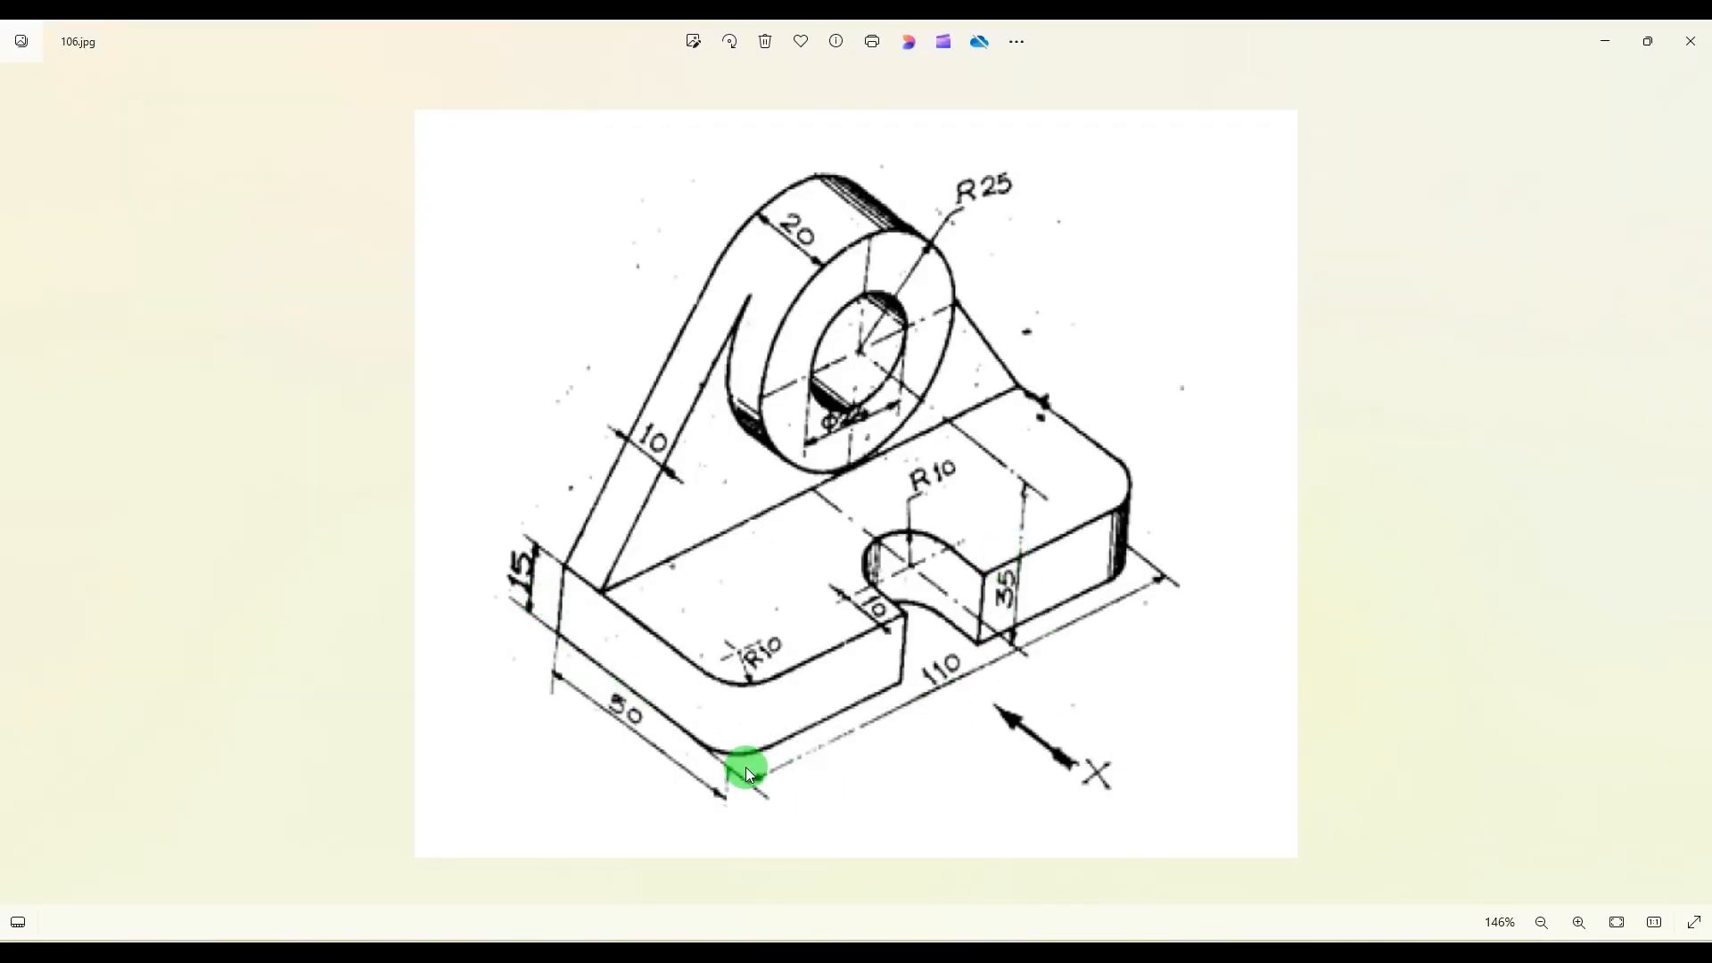
{"action": "key", "text": "alt+Tab"}
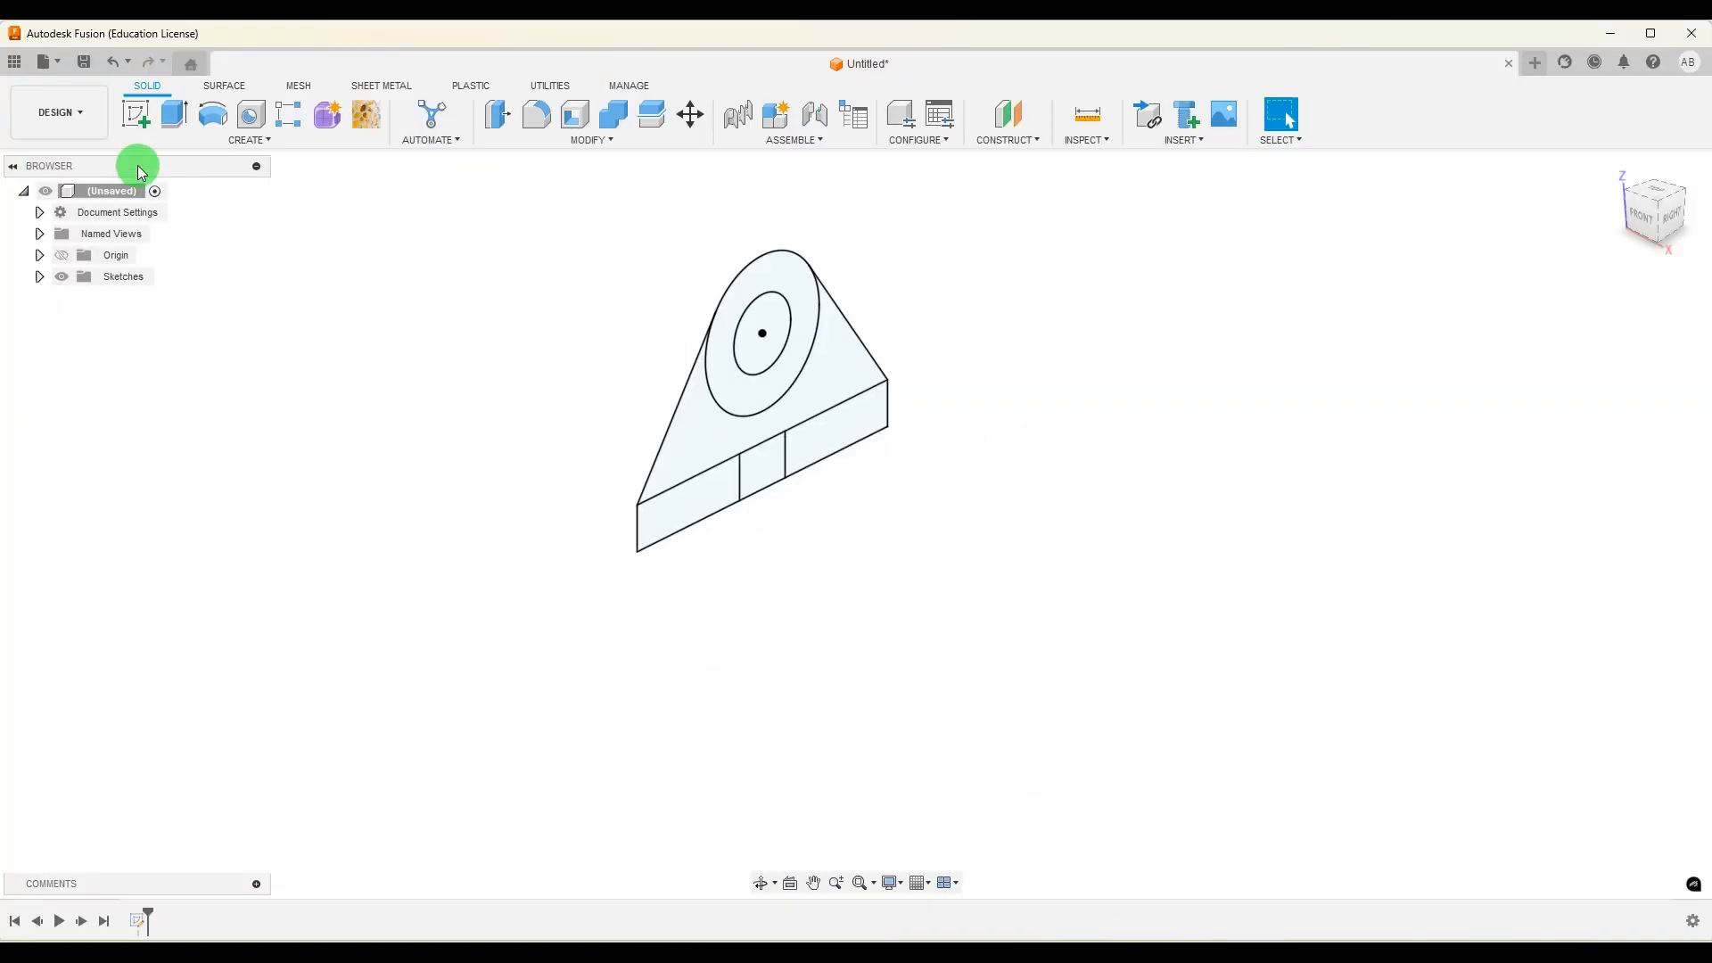
{"action": "left_click", "coordinate": [175, 120]}
{"action": "left_click", "coordinate": [705, 490]}
{"action": "left_click", "coordinate": [760, 467]}
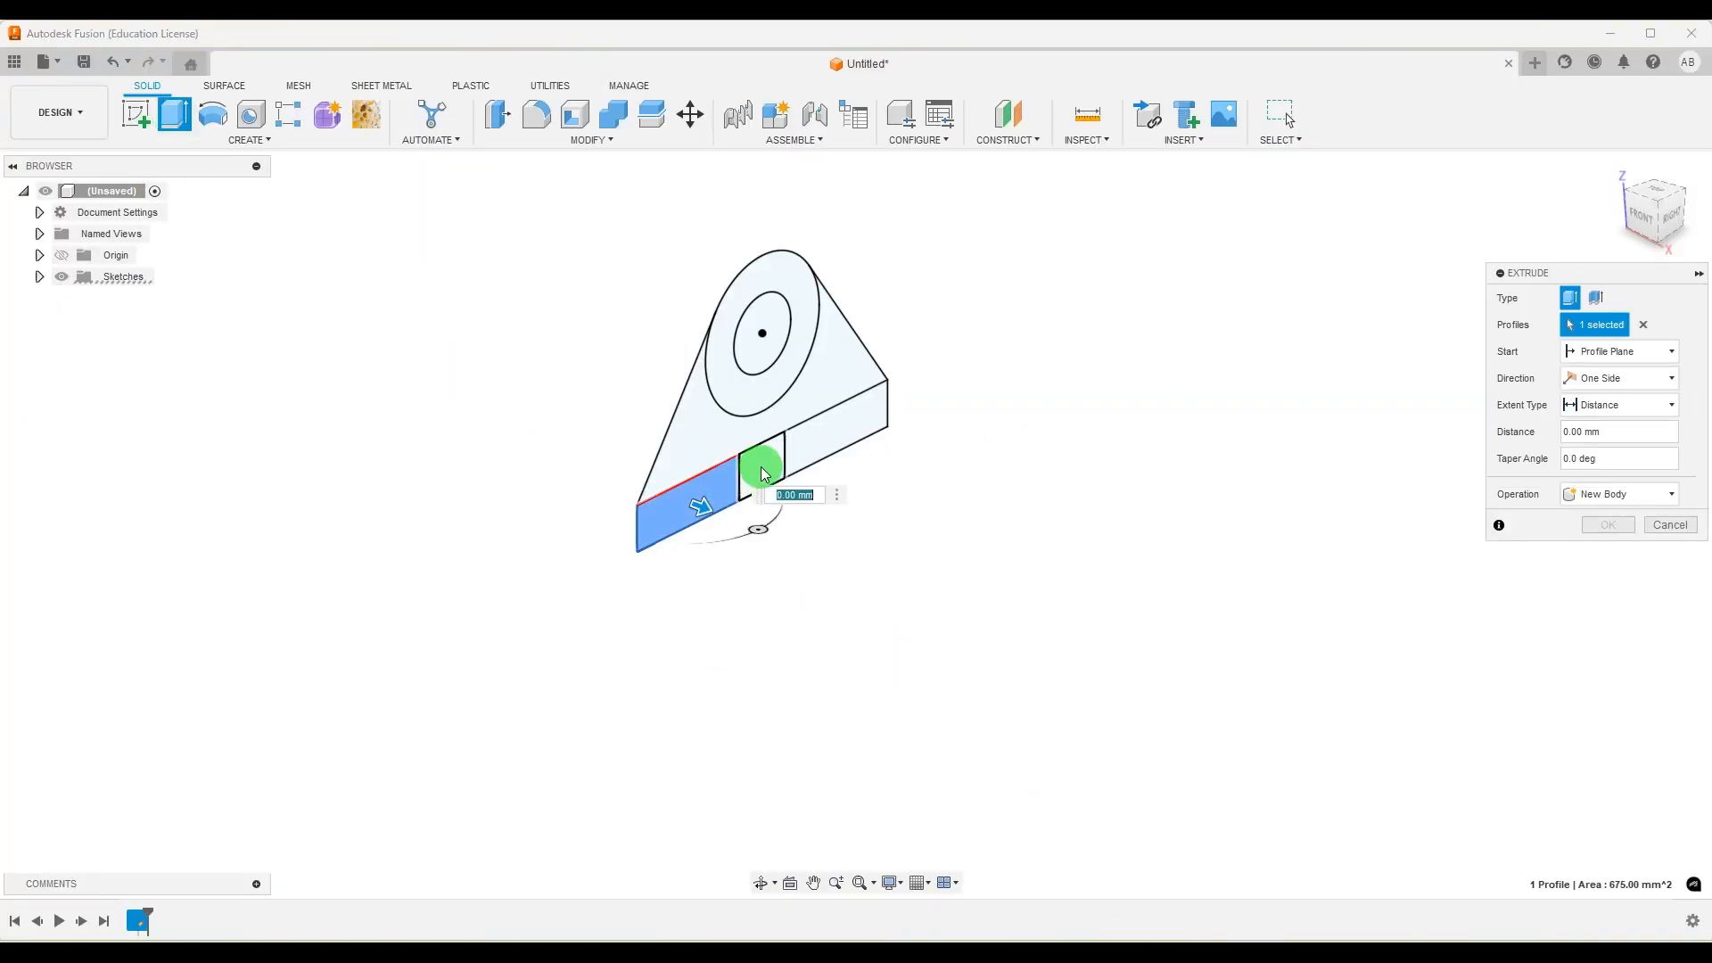
{"action": "left_click", "coordinate": [813, 440]}
{"action": "left_click_drag", "start_coordinate": [850, 432], "coordinate": [999, 516]}
{"action": "type", "text": "50"}
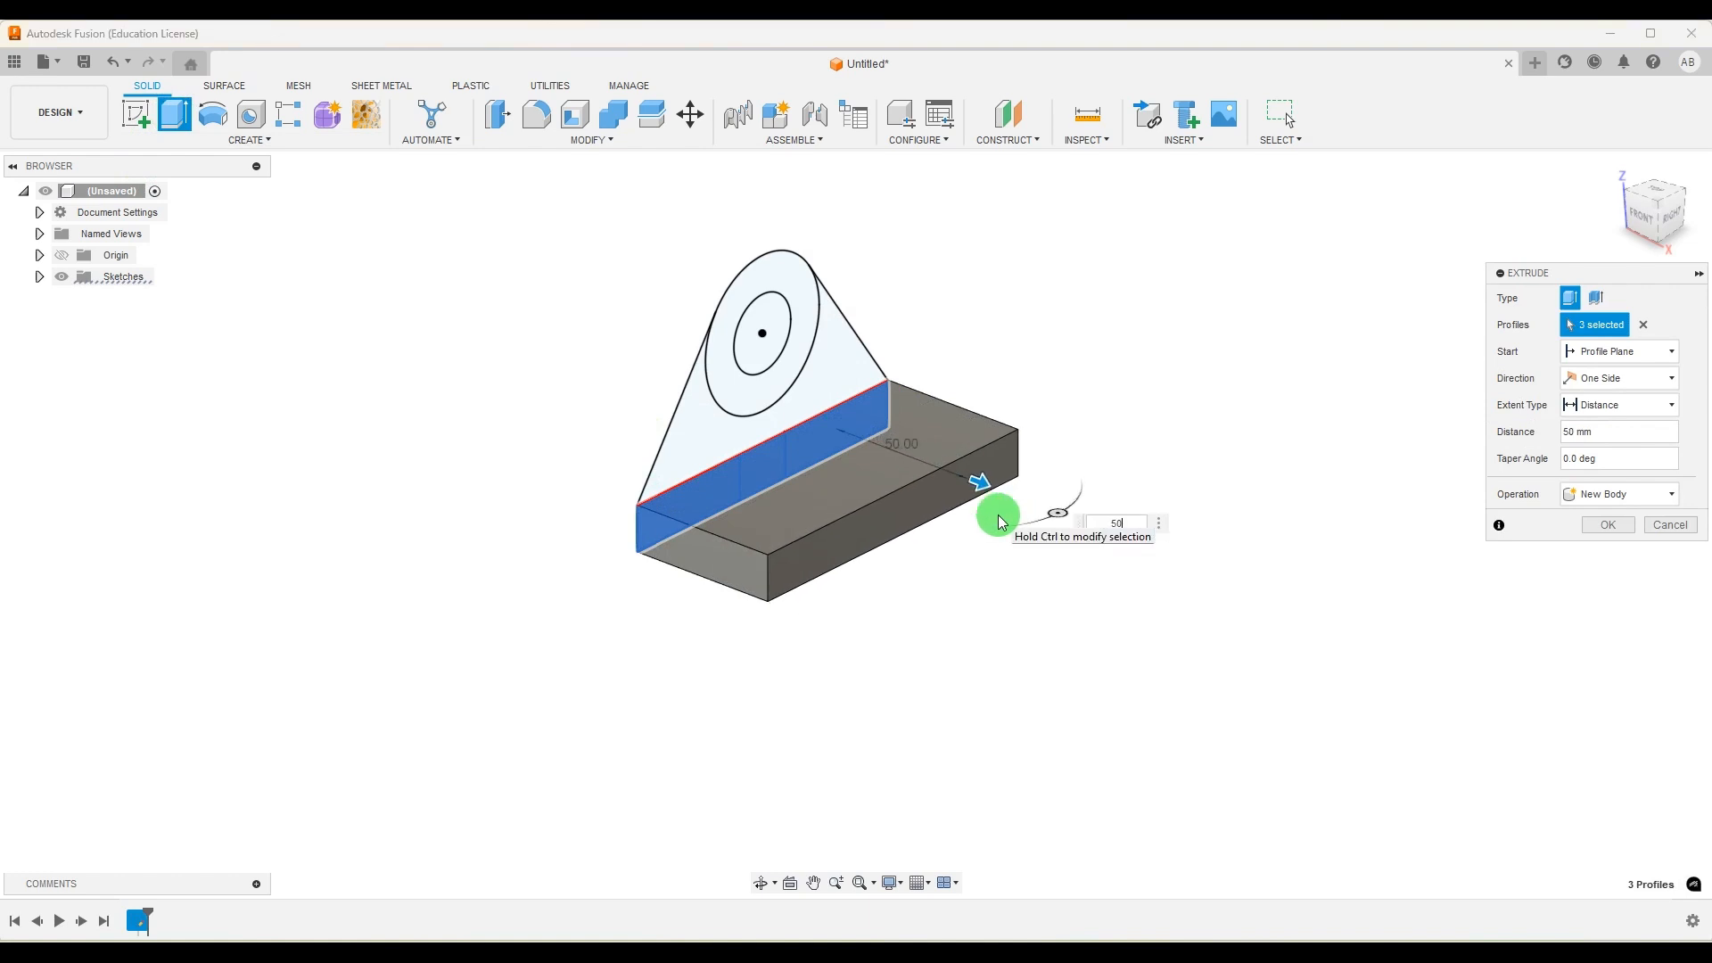
{"action": "left_click", "coordinate": [1615, 526]}
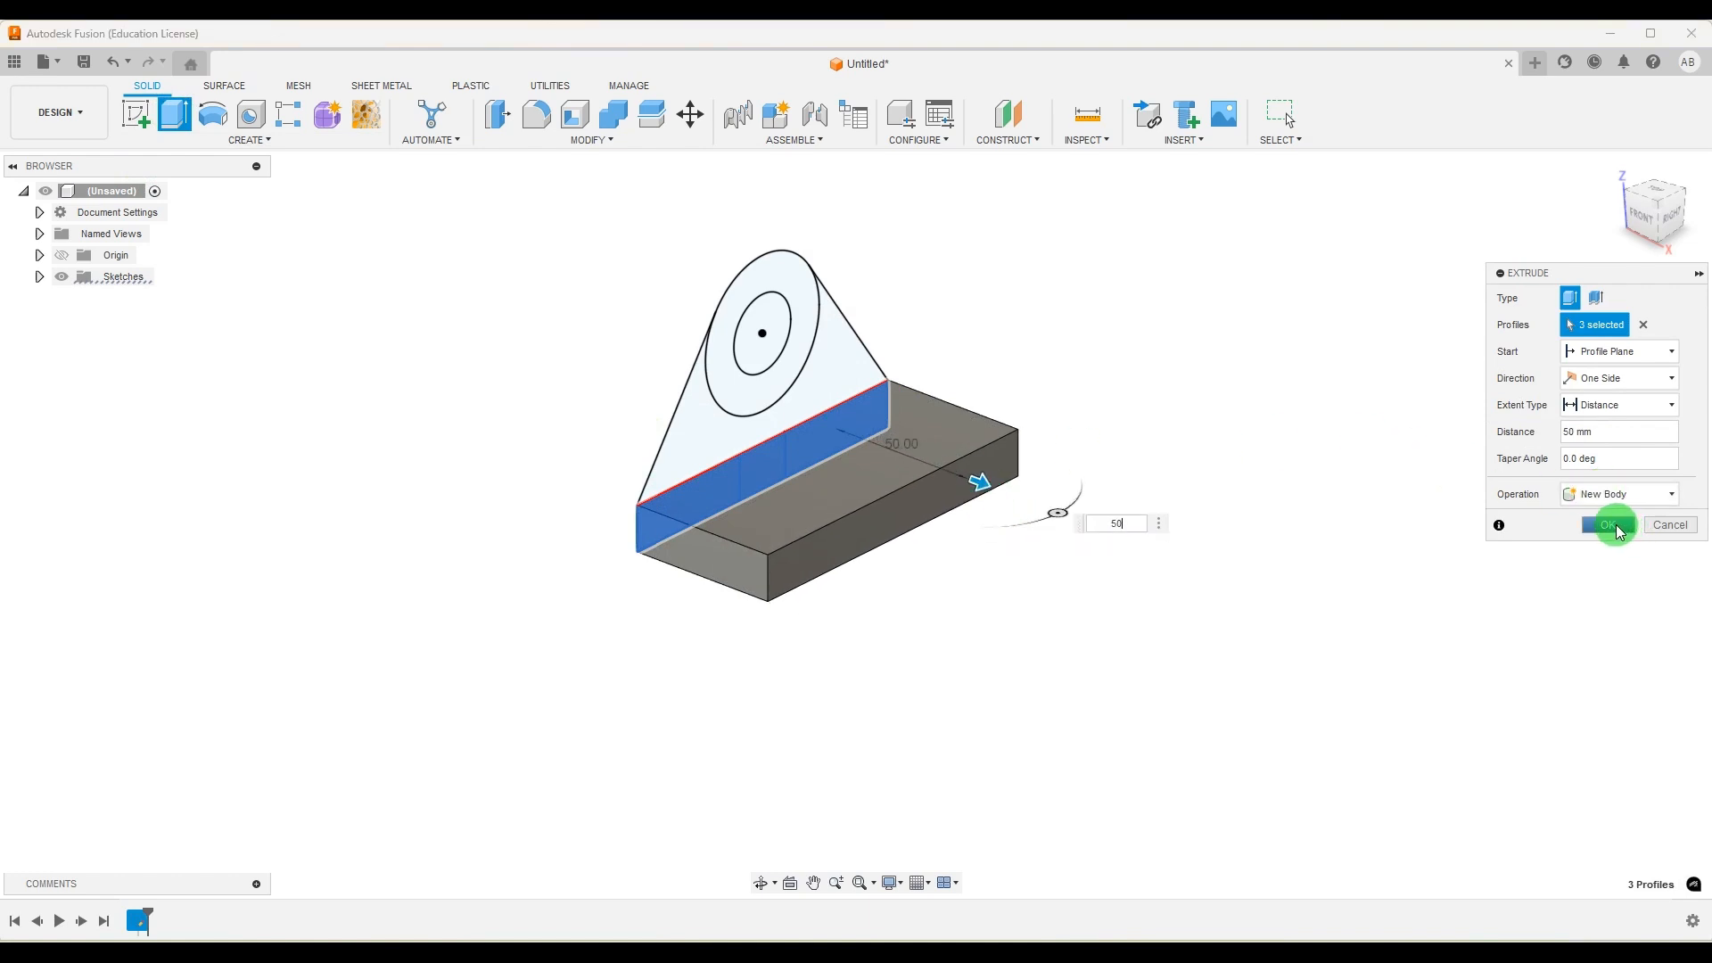
Show Sketch1 again, consult the reference drawing for the ring depth, and extrude the ring profile 20 mm as a new body
{"action": "left_click", "coordinate": [40, 298]}
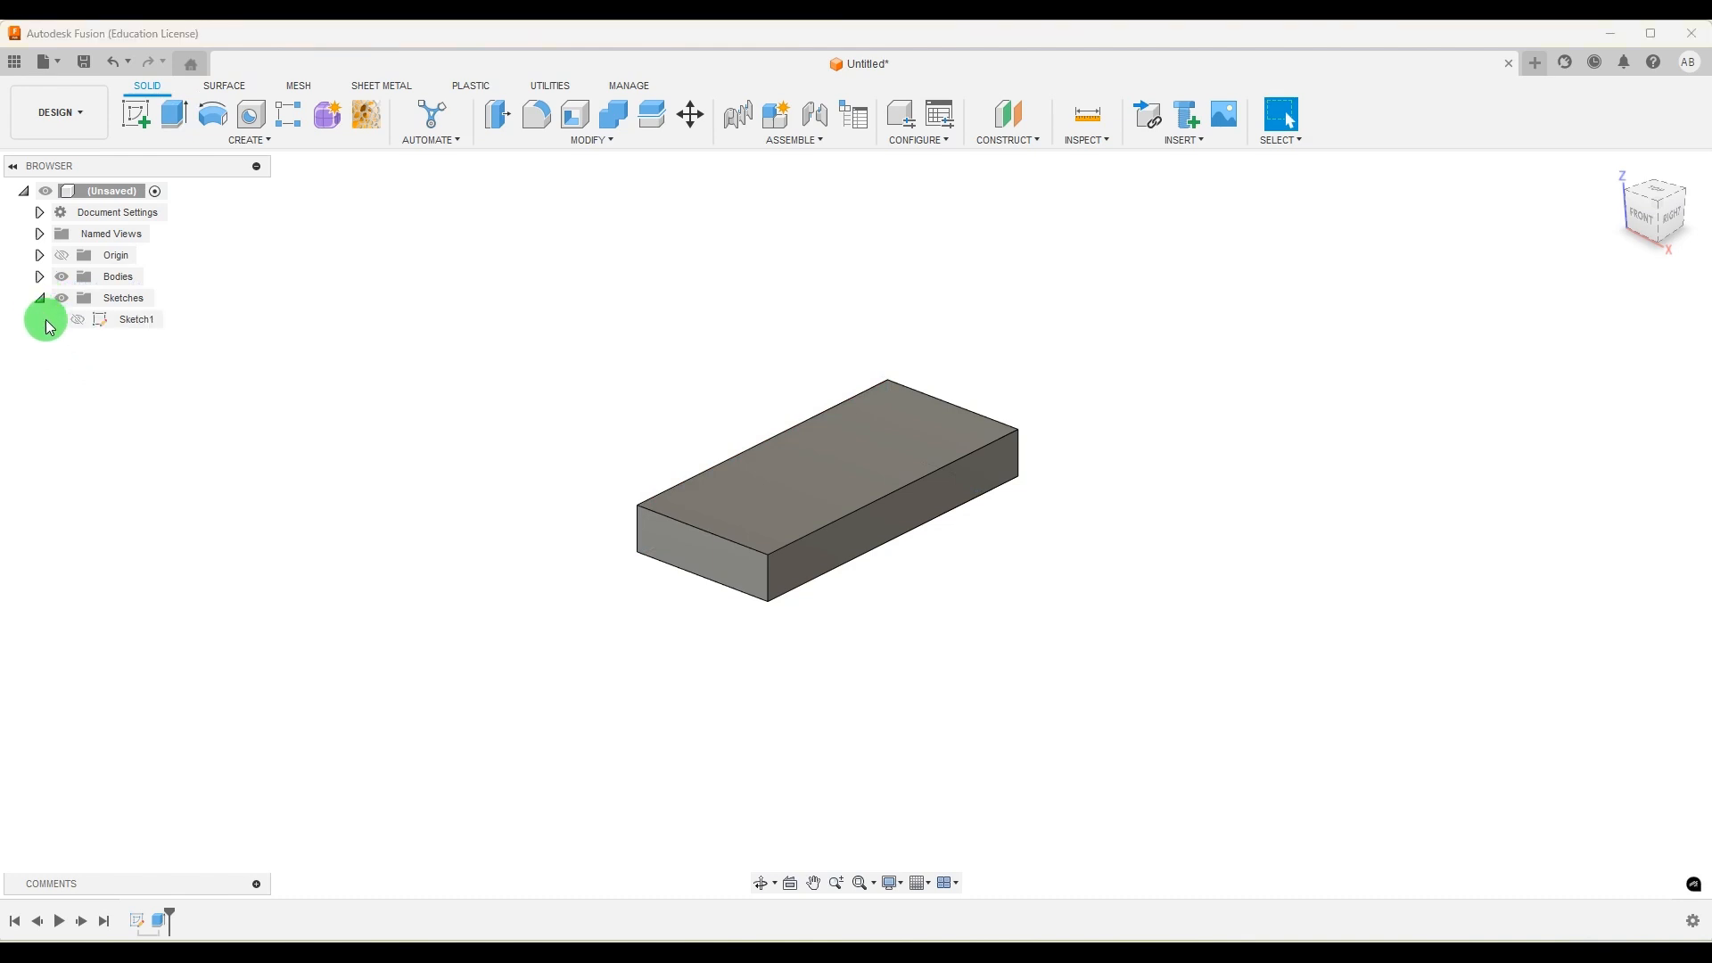
{"action": "left_click", "coordinate": [78, 319]}
{"action": "key", "text": "alt+Tab"}
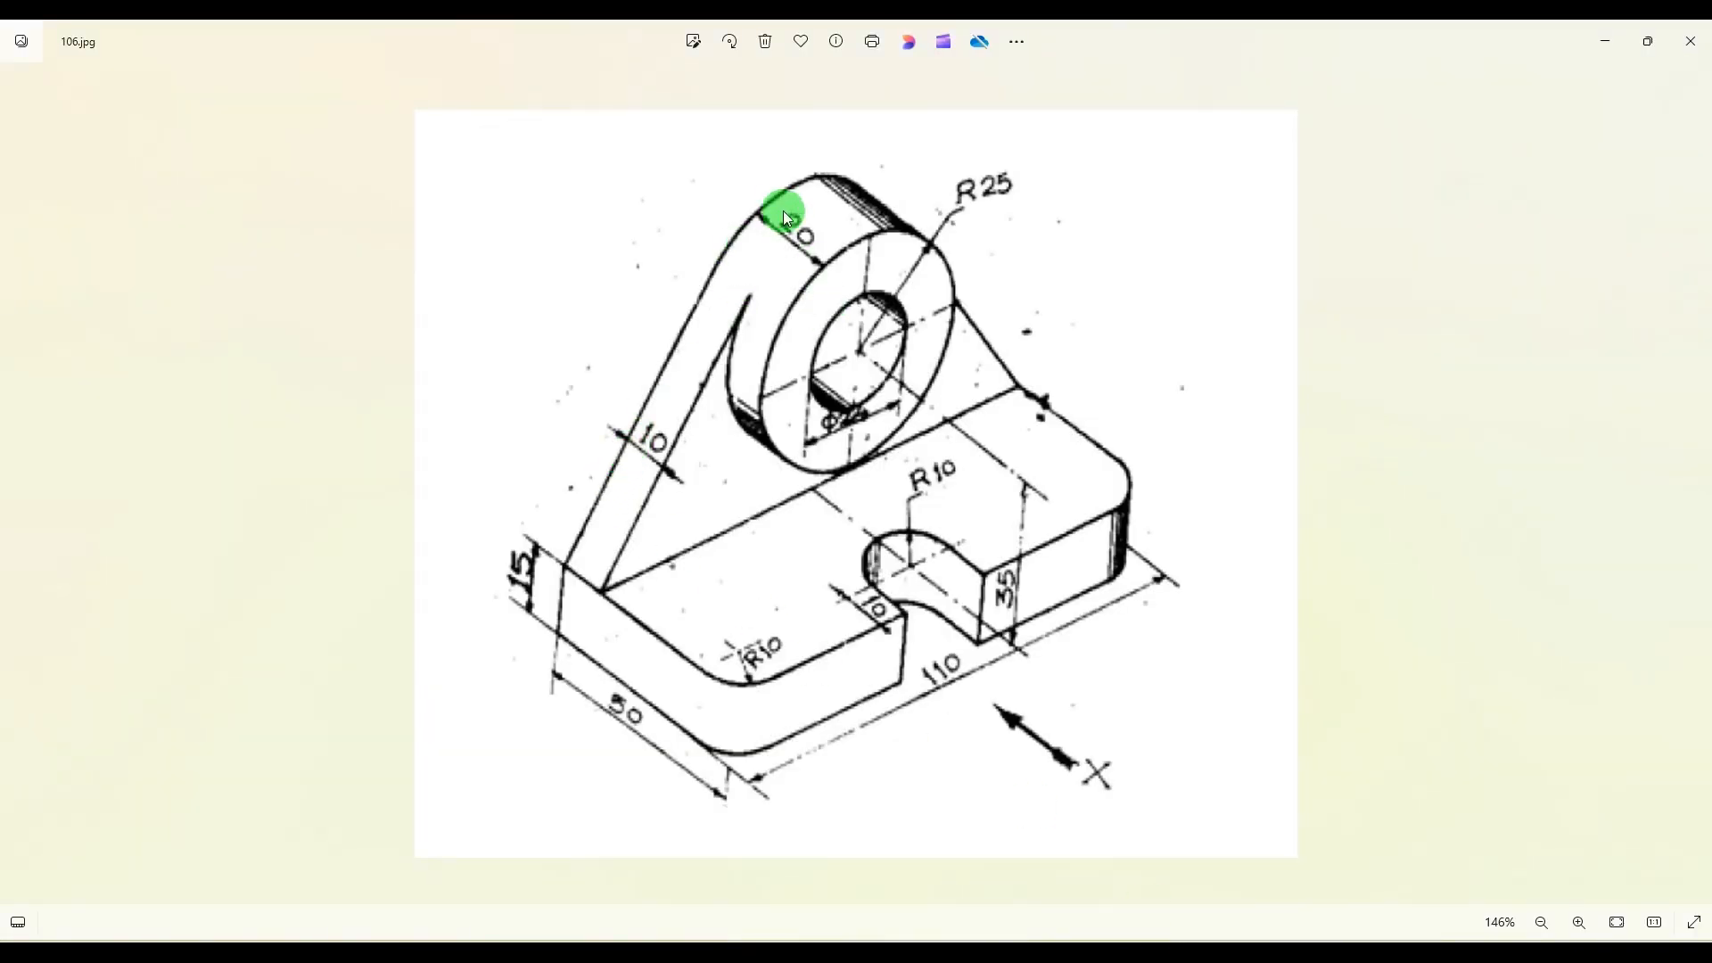
{"action": "left_click", "coordinate": [1159, 959]}
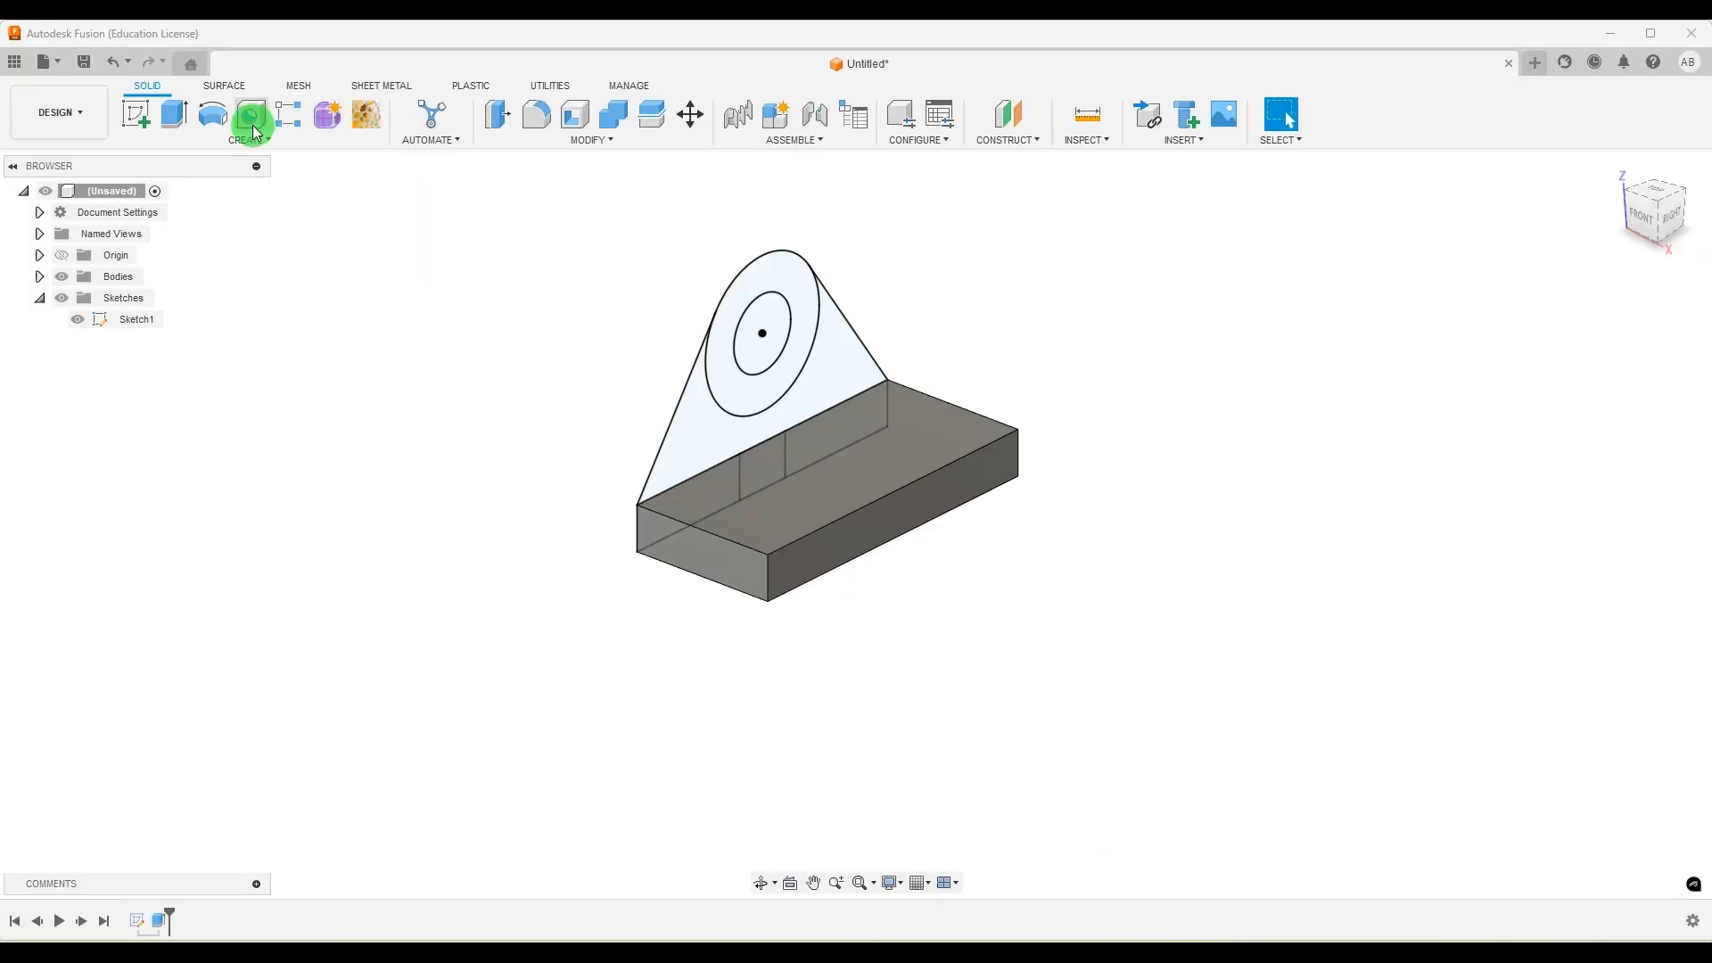
{"action": "left_click", "coordinate": [181, 112]}
{"action": "left_click", "coordinate": [805, 296]}
{"action": "left_click_drag", "start_coordinate": [790, 355], "coordinate": [897, 421]}
{"action": "left_click", "coordinate": [1615, 432]}
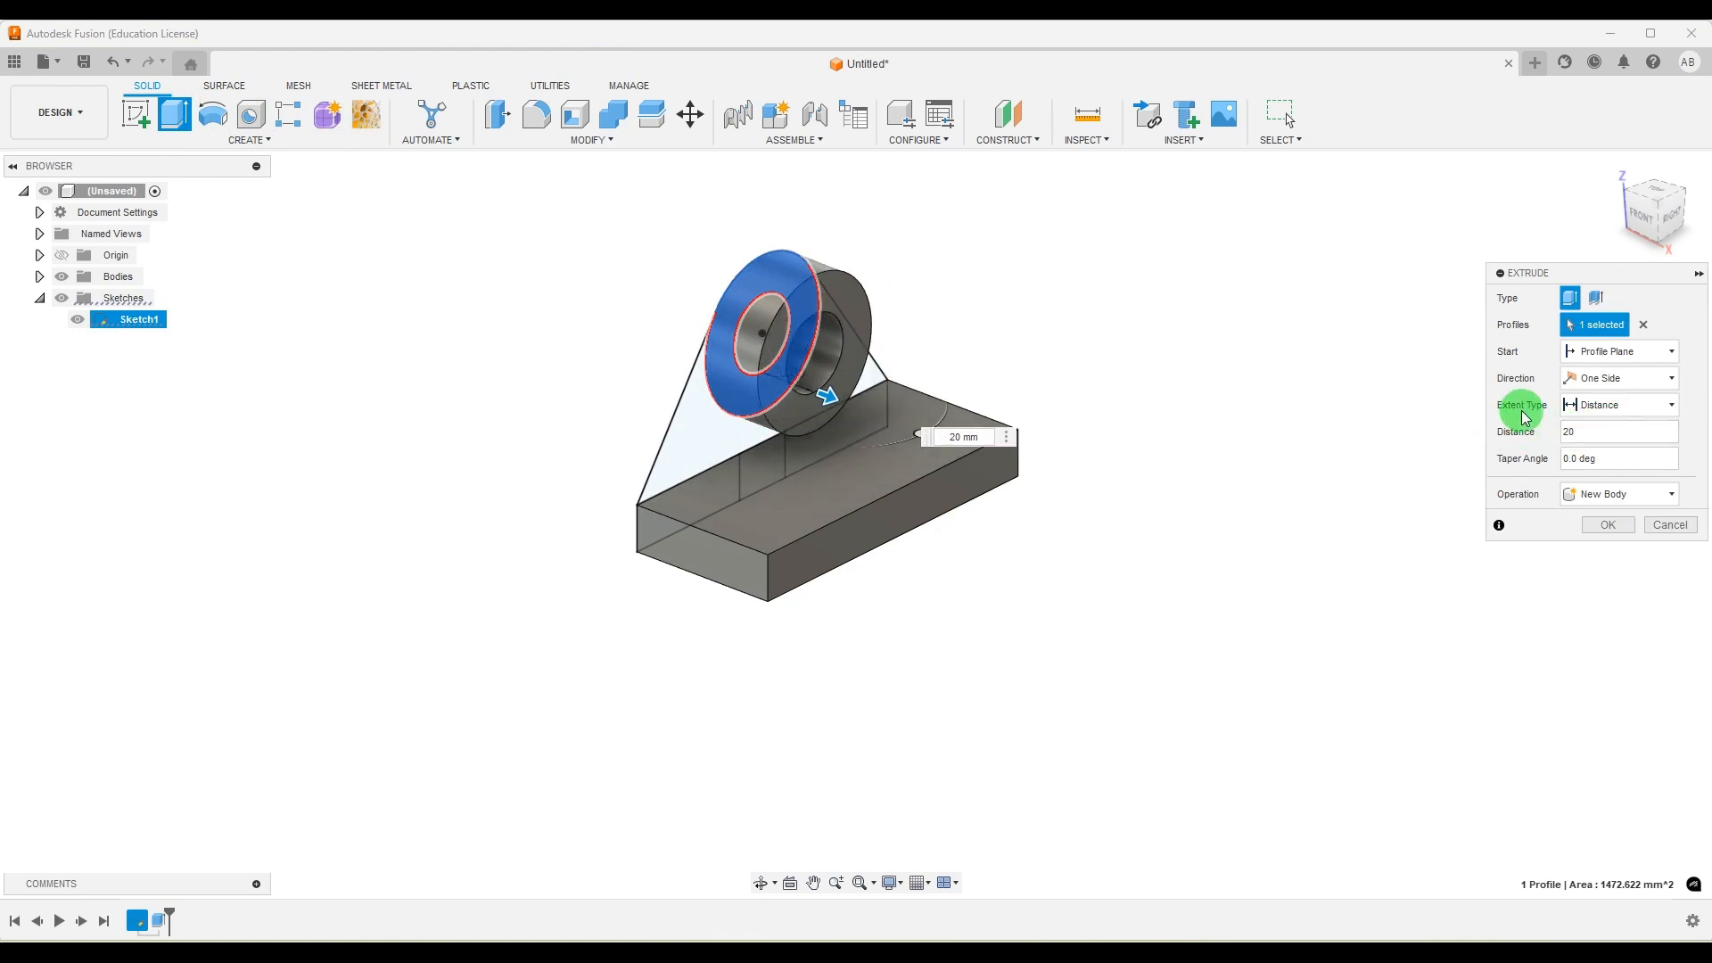
{"action": "left_click", "coordinate": [1608, 525]}
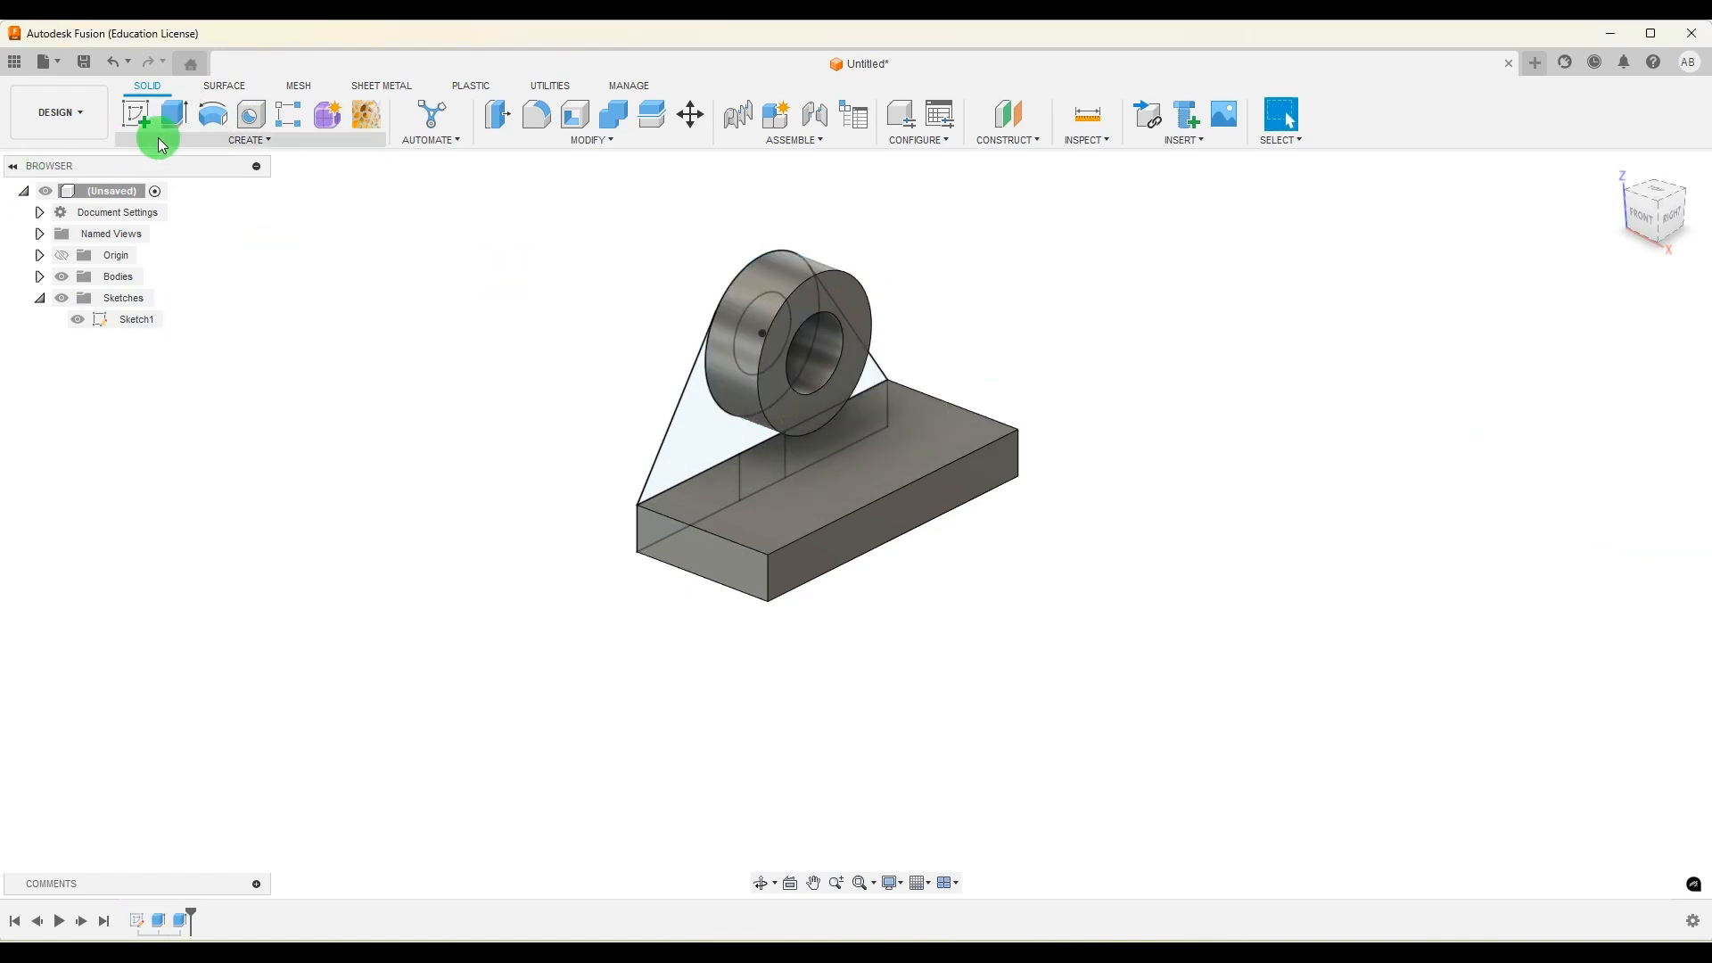
Extrude the tangent support plate profile between the ring and the base by 10 mm
{"action": "left_click", "coordinate": [174, 113]}
{"action": "left_click", "coordinate": [688, 439]}
{"action": "left_click", "coordinate": [1610, 433]}
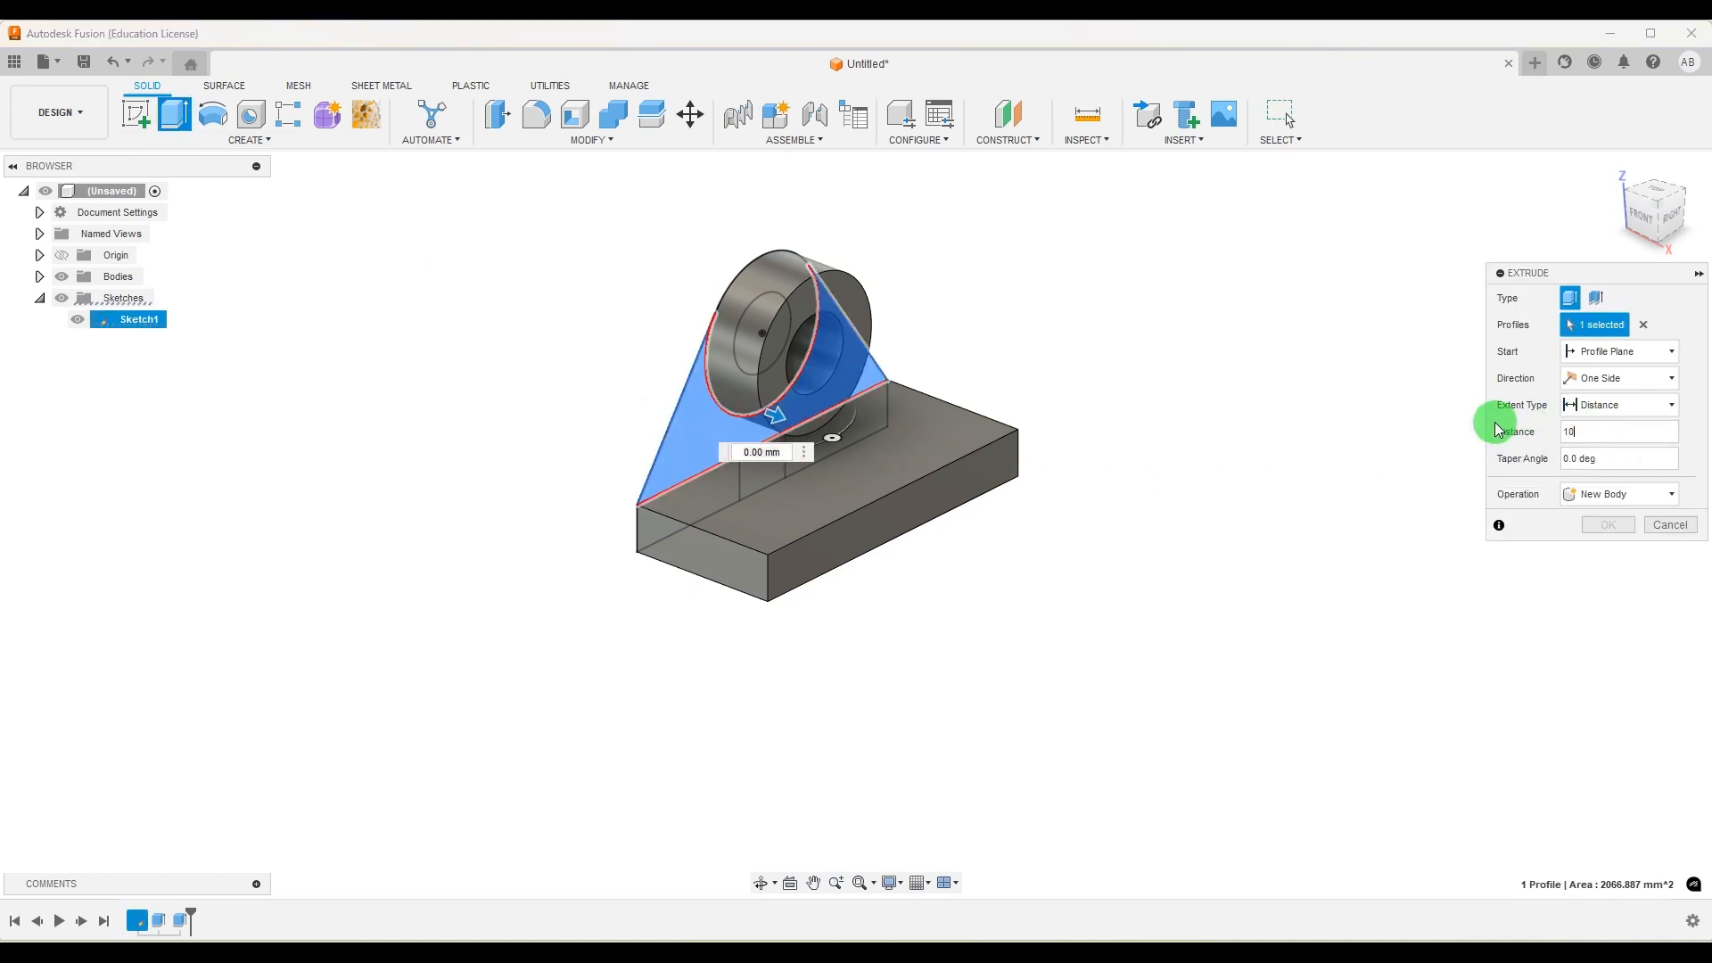
{"action": "left_click", "coordinate": [1608, 525]}
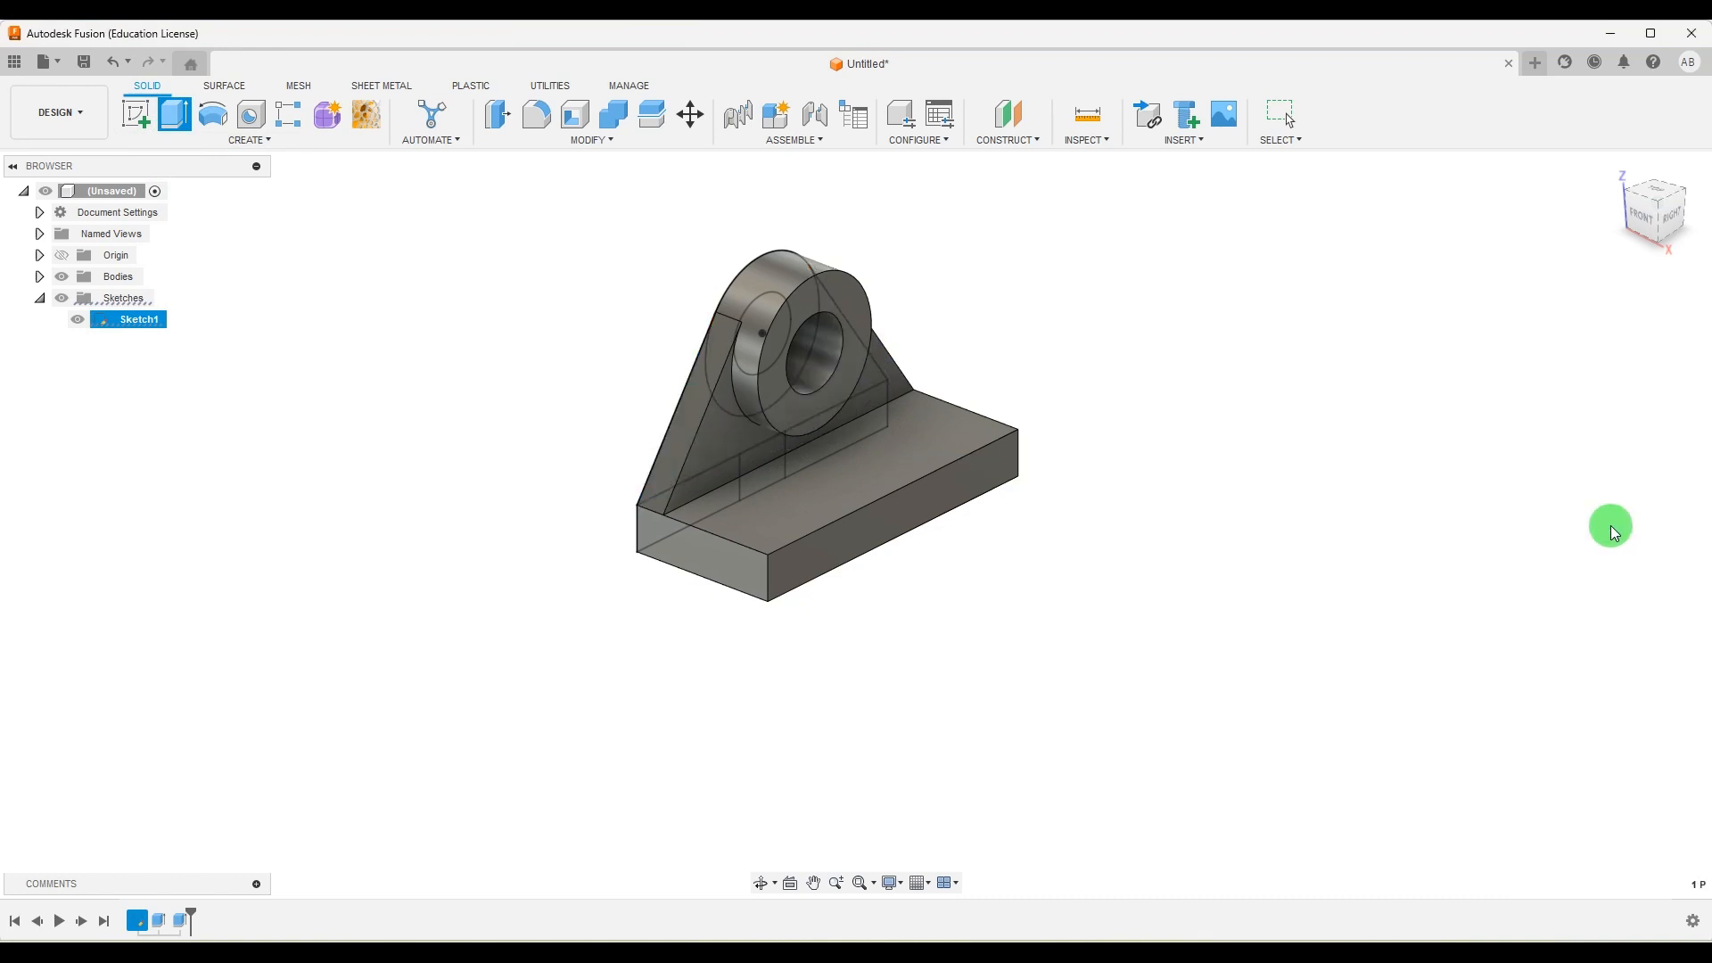
Consult the reference drawing for the slot, and cut the slot profile through the base with the base's front face as start object and distance -20 mm
{"action": "mouse_move", "coordinate": [1162, 523]}
{"action": "middle_mouse_down", "text": "shift"}
{"action": "mouse_move", "coordinate": [1105, 458]}
{"action": "mouse_move", "coordinate": [1146, 505]}
{"action": "middle_mouse_up", "text": "shift"}
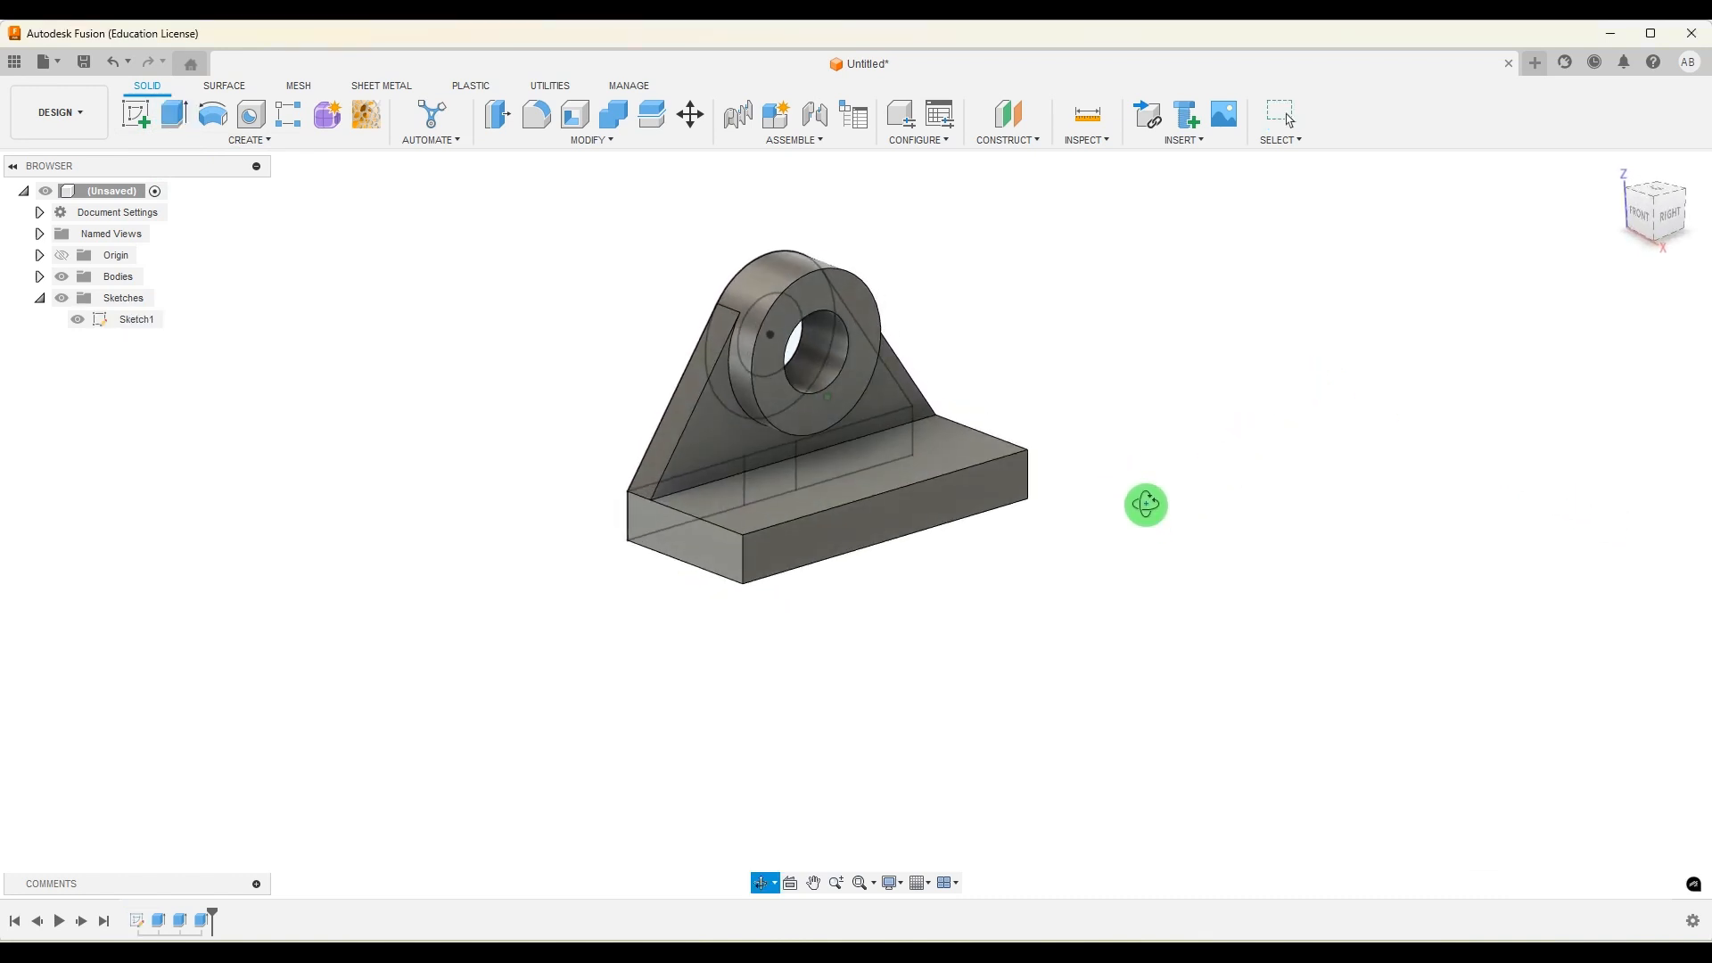
{"action": "left_click", "coordinate": [1184, 938]}
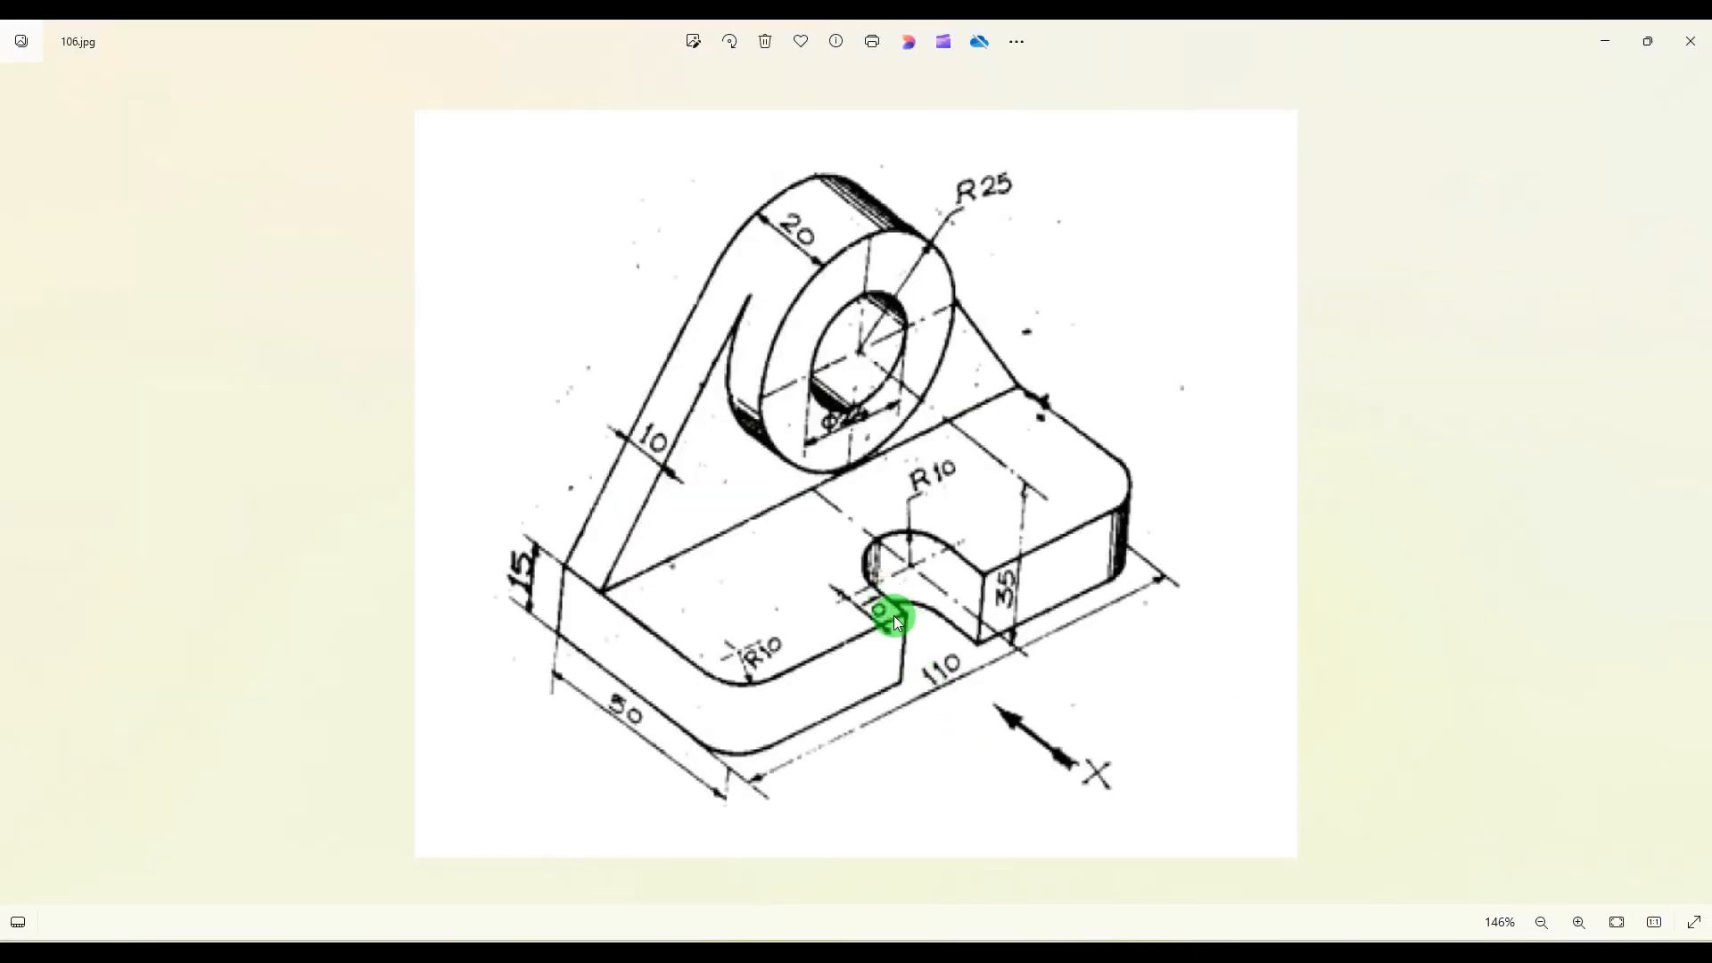
{"action": "left_click", "coordinate": [1131, 917]}
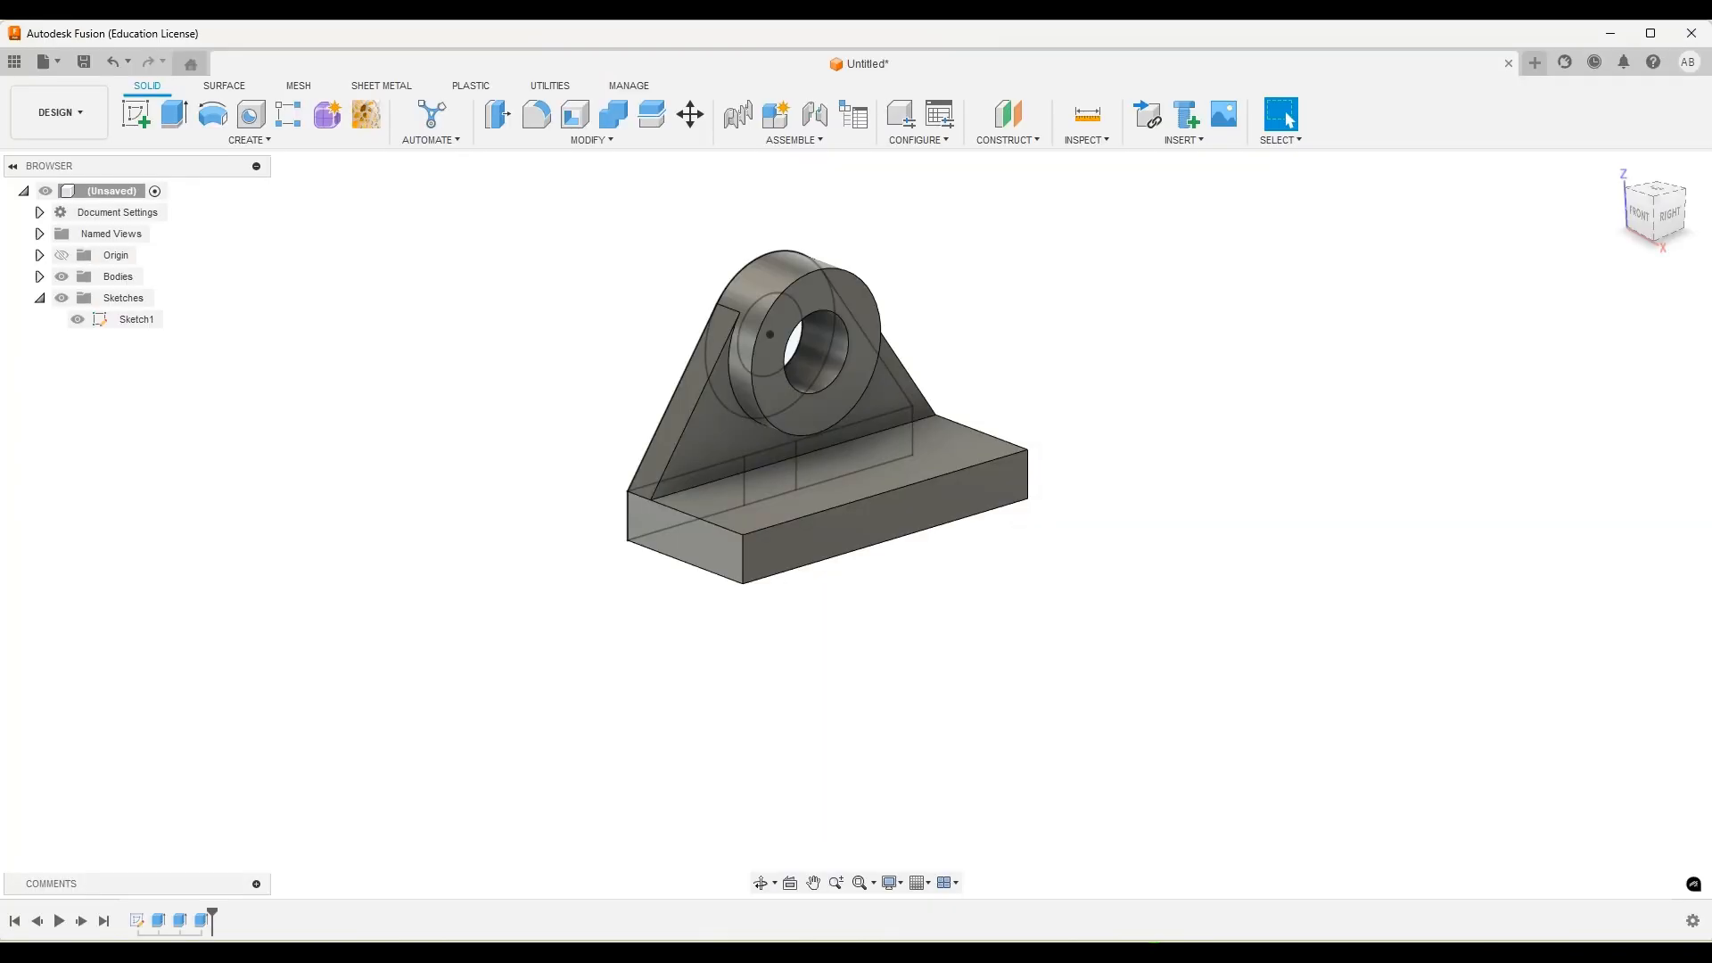
{"action": "middle_click_drag", "start_coordinate": [568, 457], "coordinate": [700, 447], "text": "shift"}
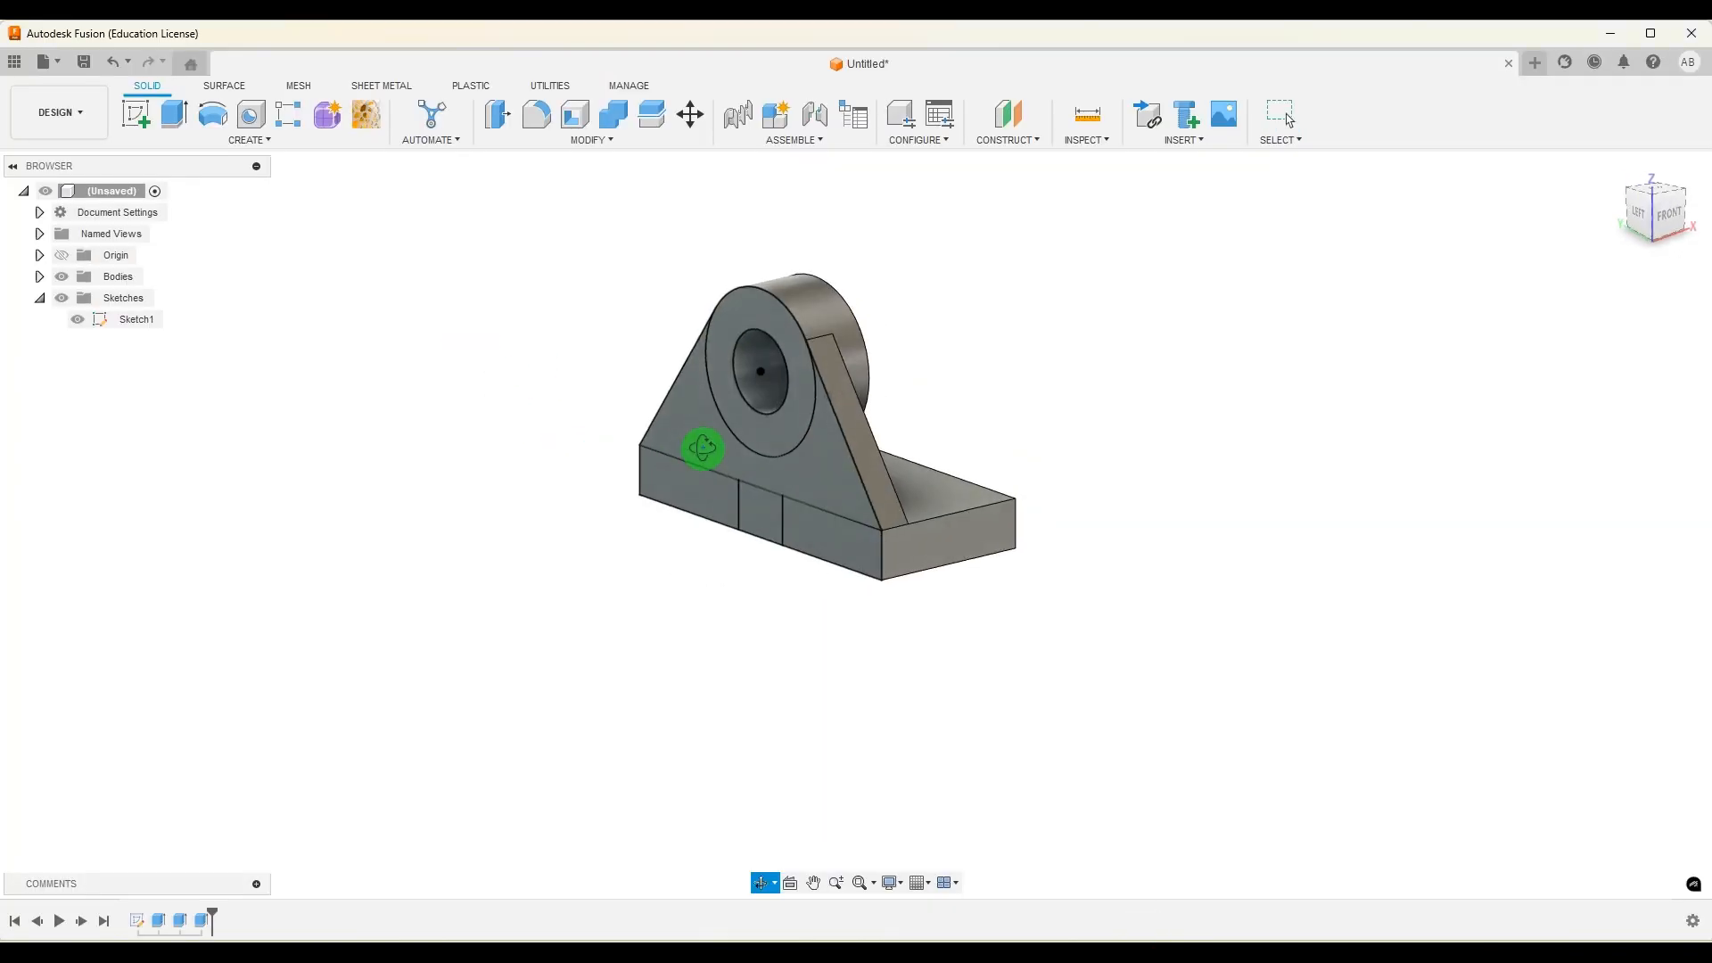
{"action": "left_click", "coordinate": [174, 113]}
{"action": "left_click", "coordinate": [758, 522]}
{"action": "middle_click_drag", "start_coordinate": [1162, 402], "coordinate": [1013, 413], "text": "shift"}
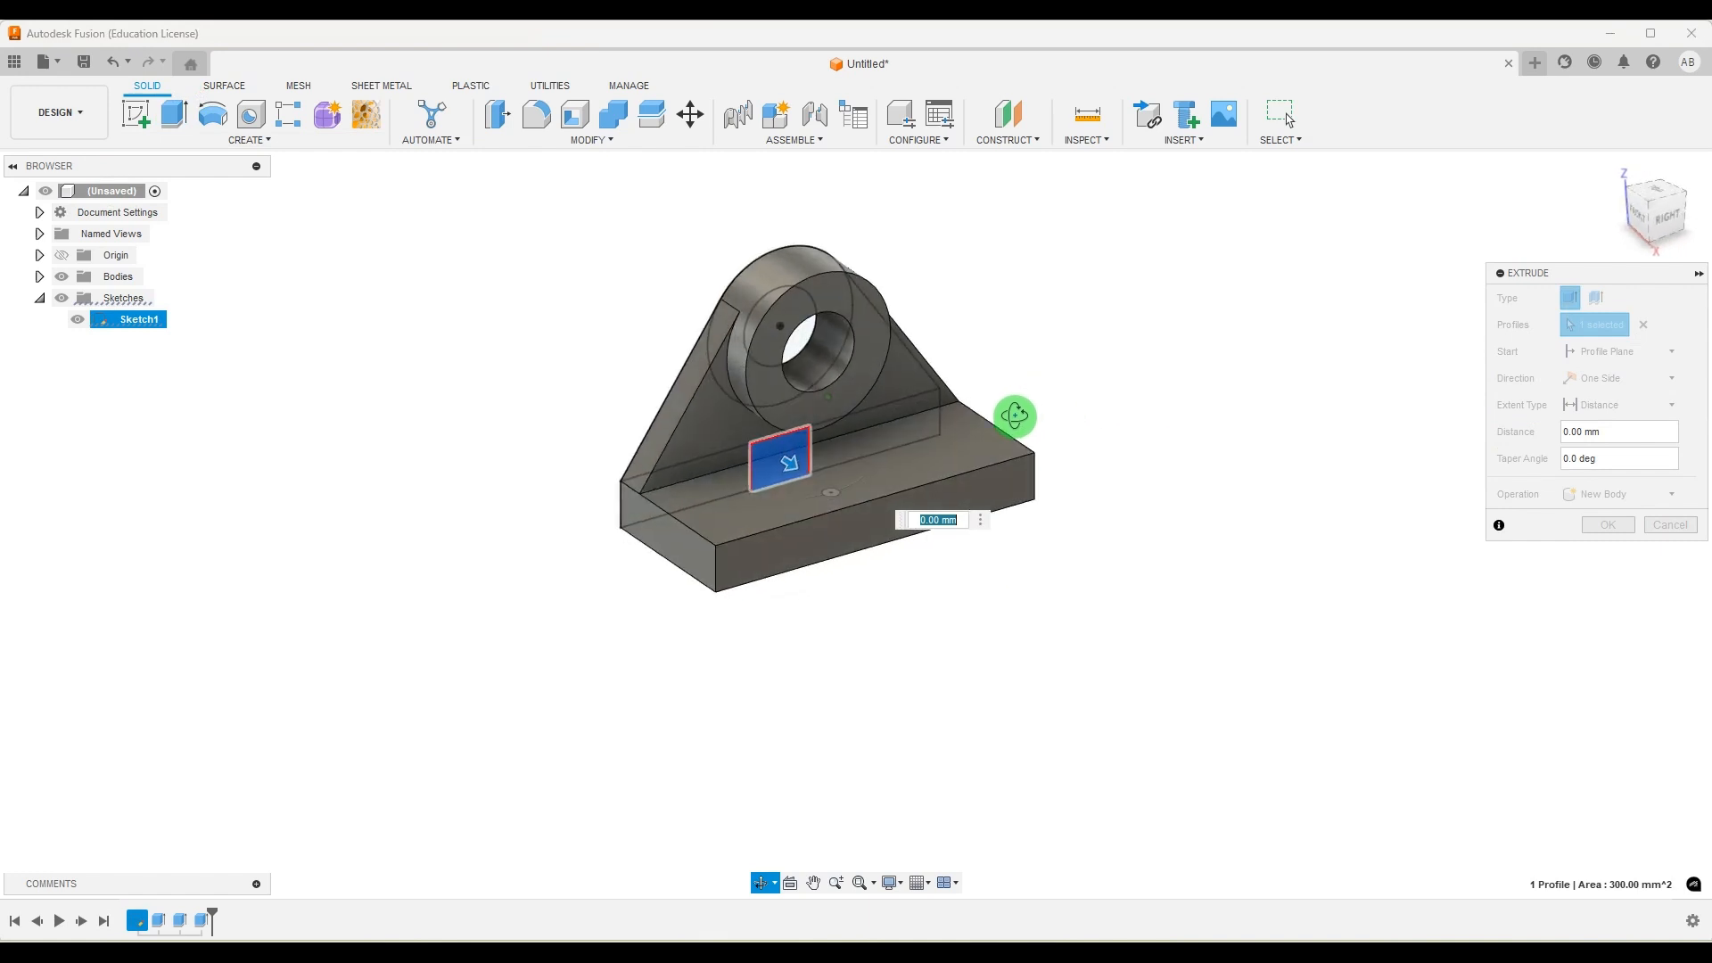
{"action": "left_click", "coordinate": [1659, 357]}
{"action": "left_click", "coordinate": [1613, 406]}
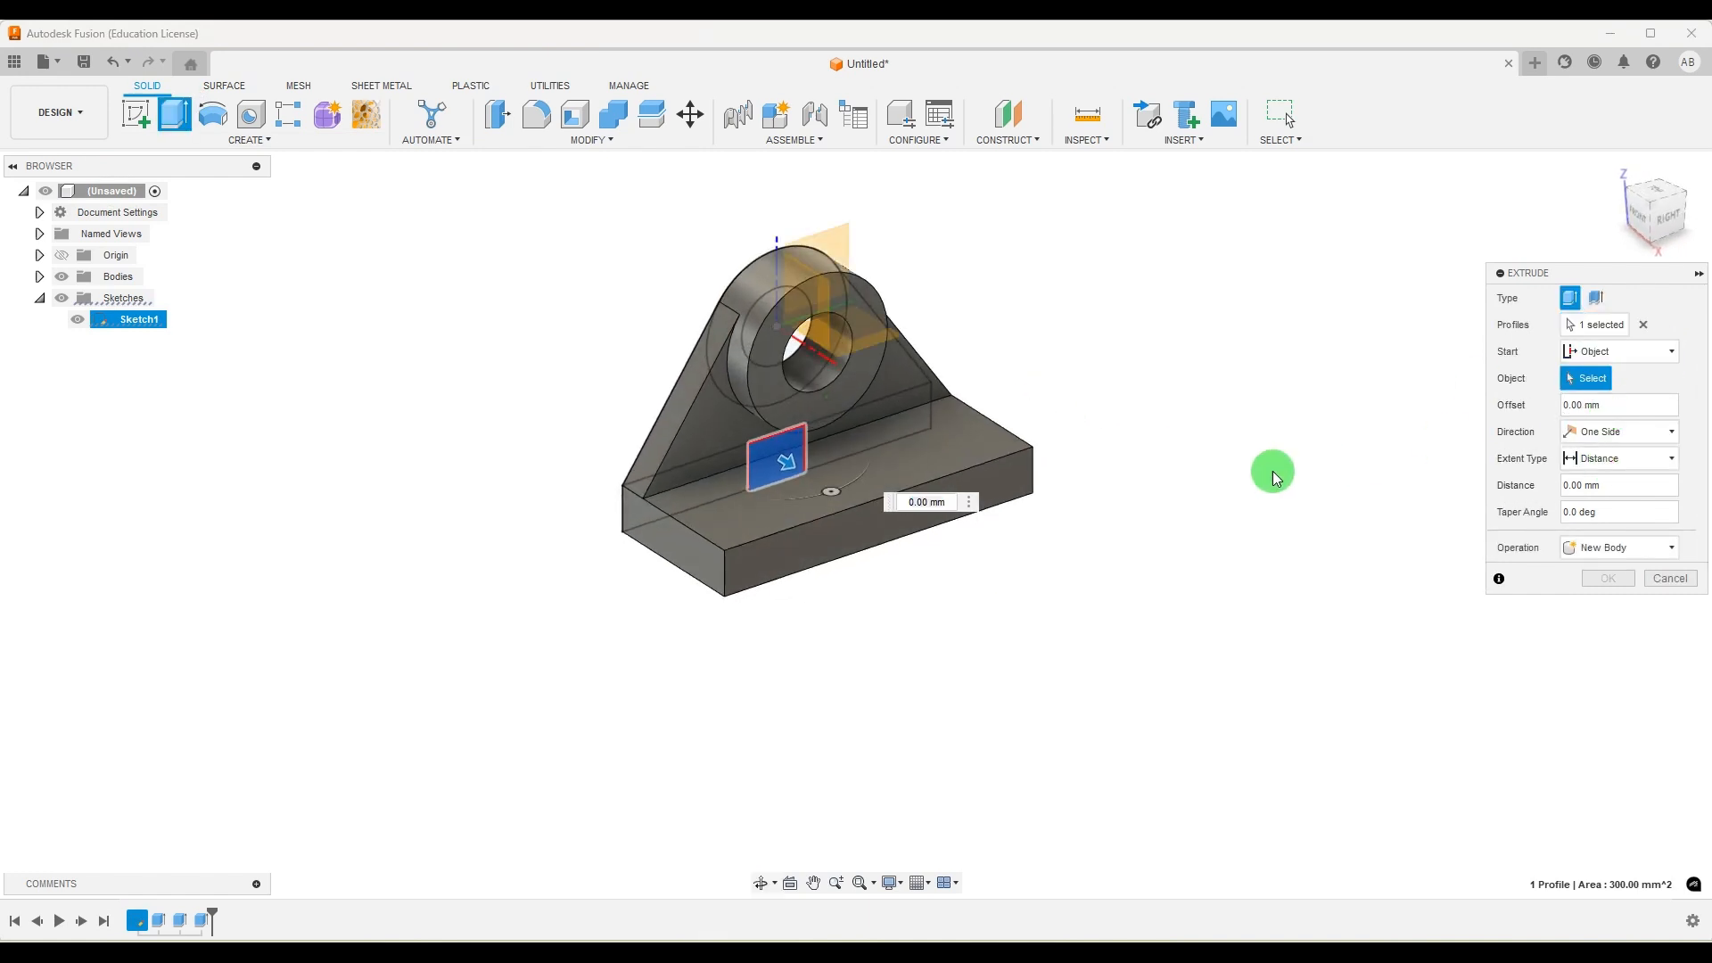
{"action": "left_click", "coordinate": [861, 533]}
{"action": "middle_click_drag", "start_coordinate": [1131, 462], "coordinate": [906, 520], "text": "shift"}
{"action": "left_click_drag", "start_coordinate": [906, 520], "coordinate": [1515, 490]}
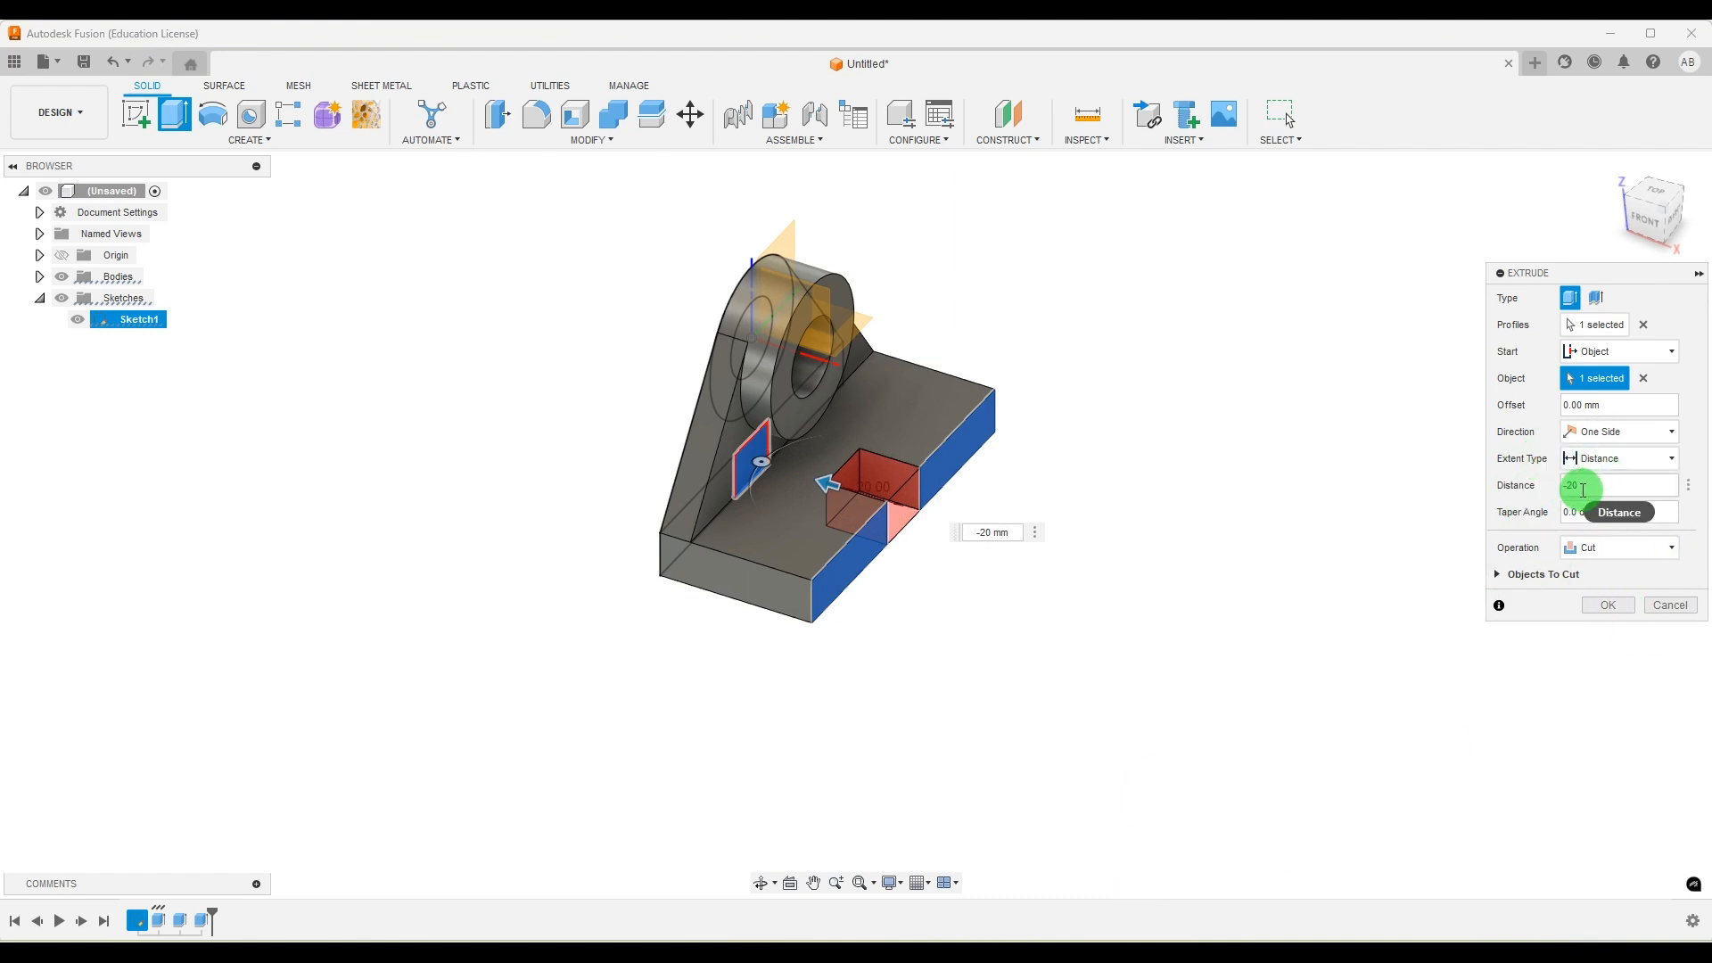
{"action": "left_click", "coordinate": [1607, 605]}
Inspect the slot cut and hide Sketch1
{"action": "scroll", "coordinate": [1101, 527], "scroll_direction": "up", "scroll_amount": 3}
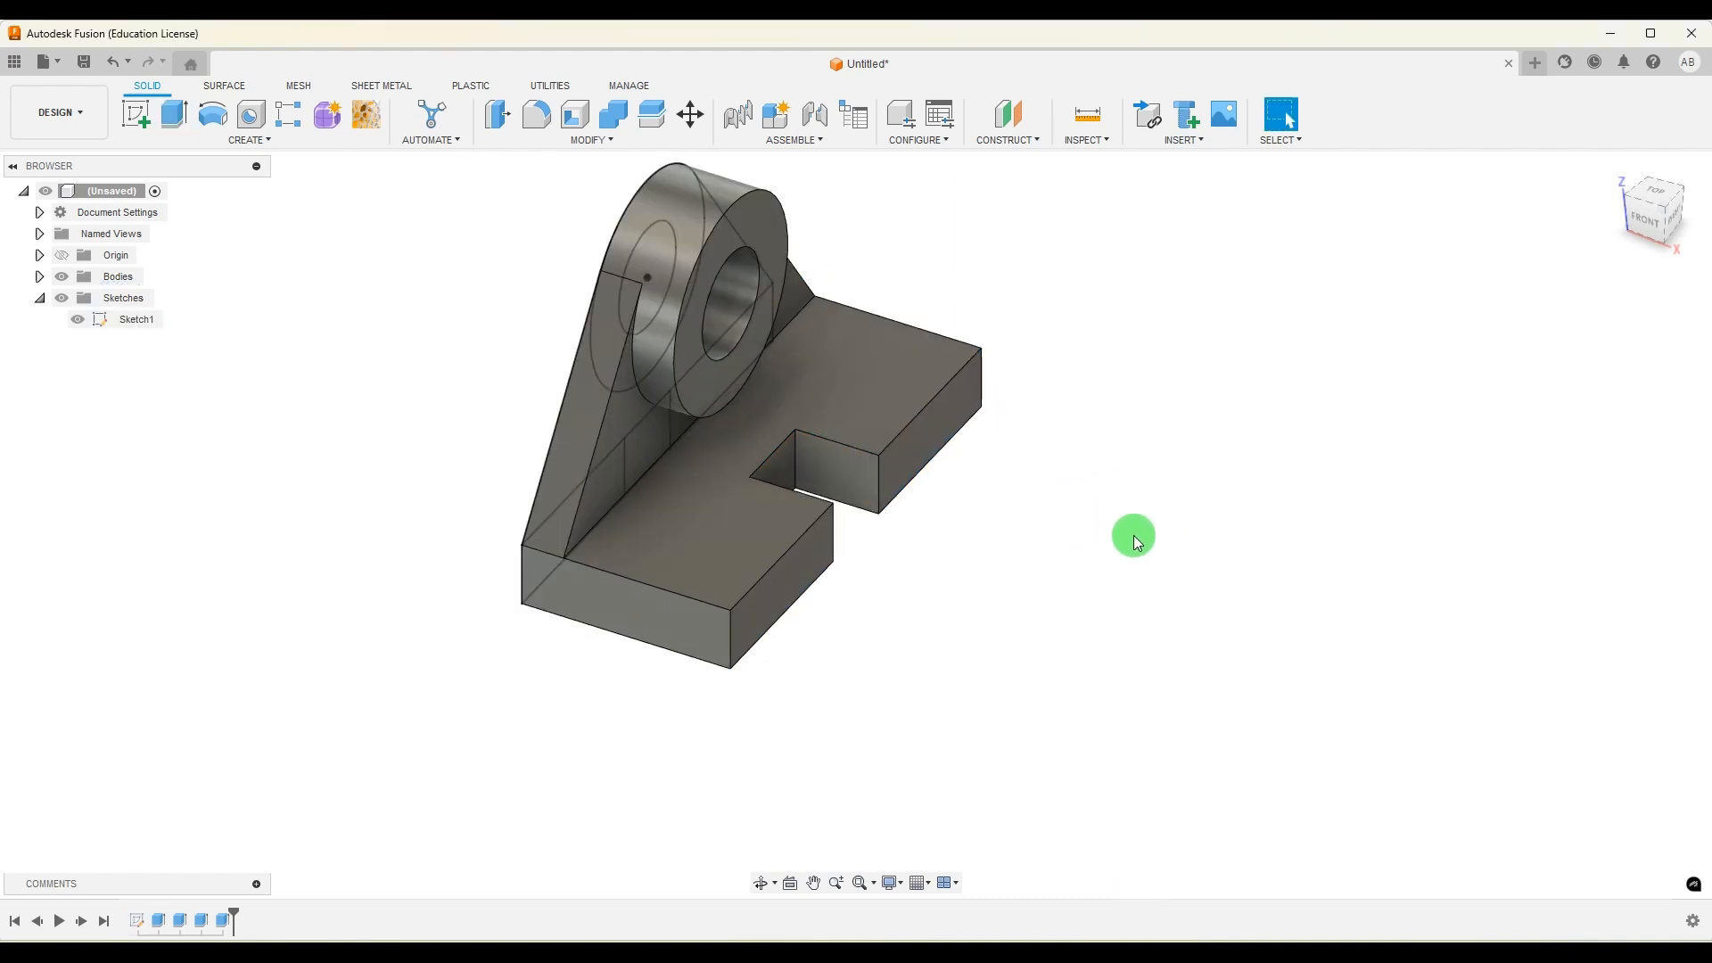
{"action": "middle_click_drag", "start_coordinate": [1100, 527], "coordinate": [1192, 525], "text": "shift"}
{"action": "scroll", "coordinate": [1097, 580], "scroll_direction": "down", "scroll_amount": 5}
{"action": "left_click", "coordinate": [77, 320]}
{"action": "scroll", "coordinate": [999, 472], "scroll_direction": "up", "scroll_amount": 4}
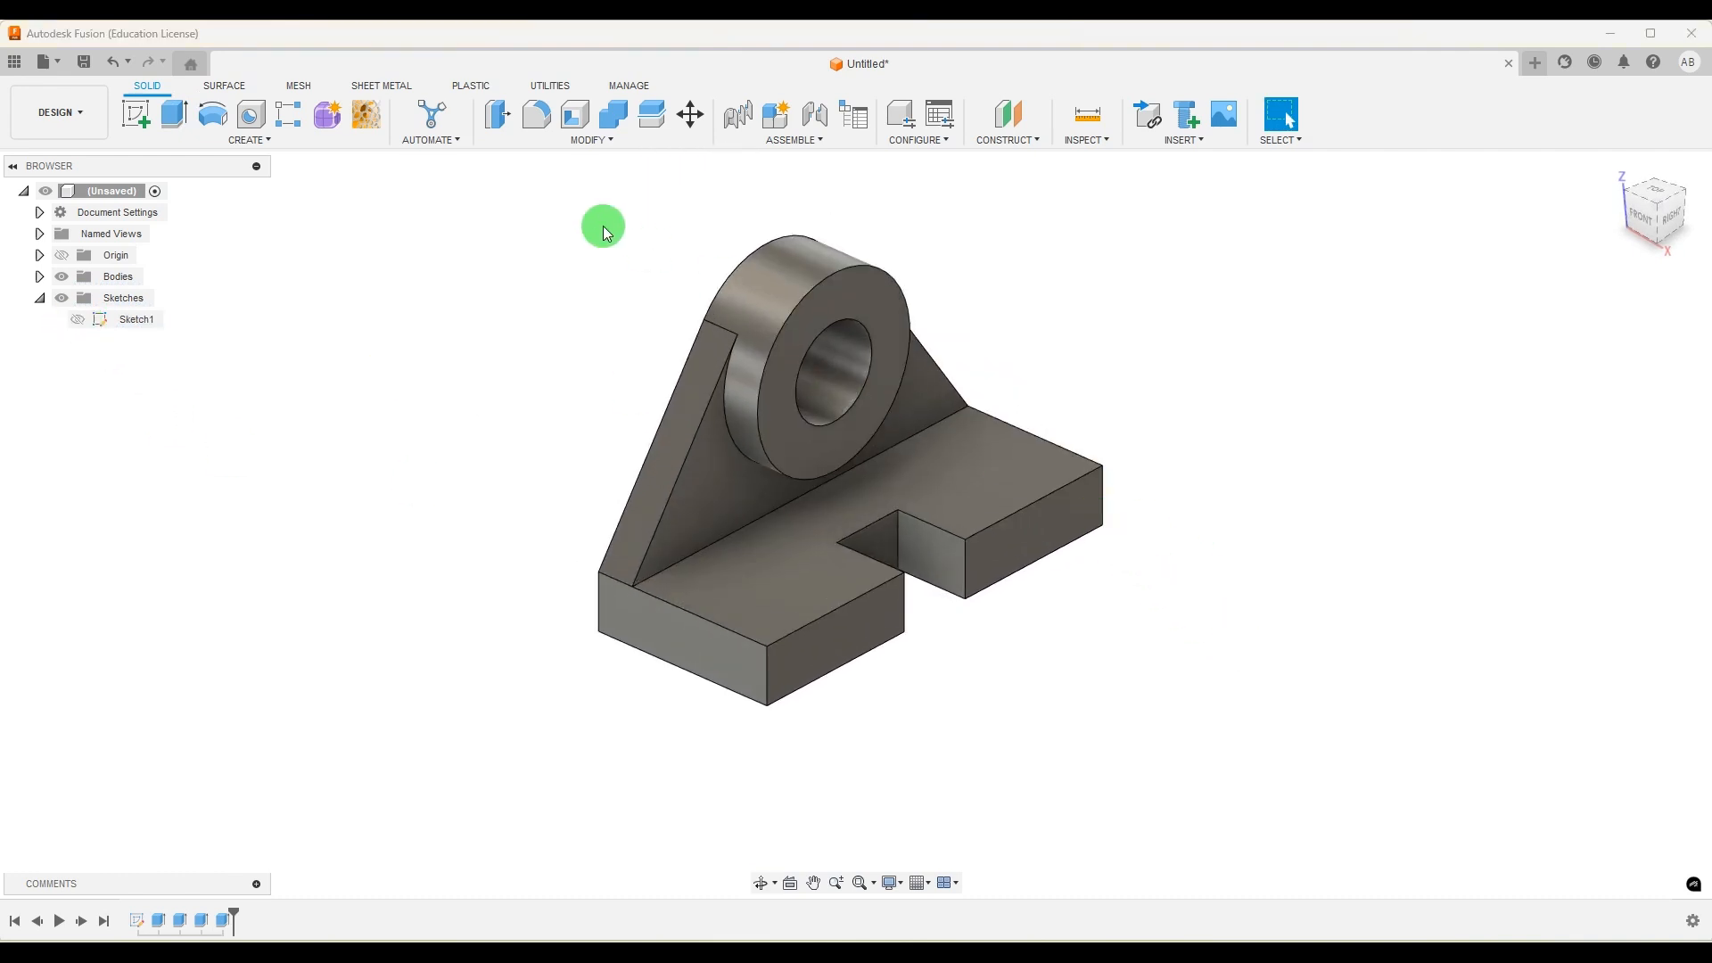
Round the slot's inner end with a Full Round Fillet on its back face
{"action": "left_click", "coordinate": [540, 115]}
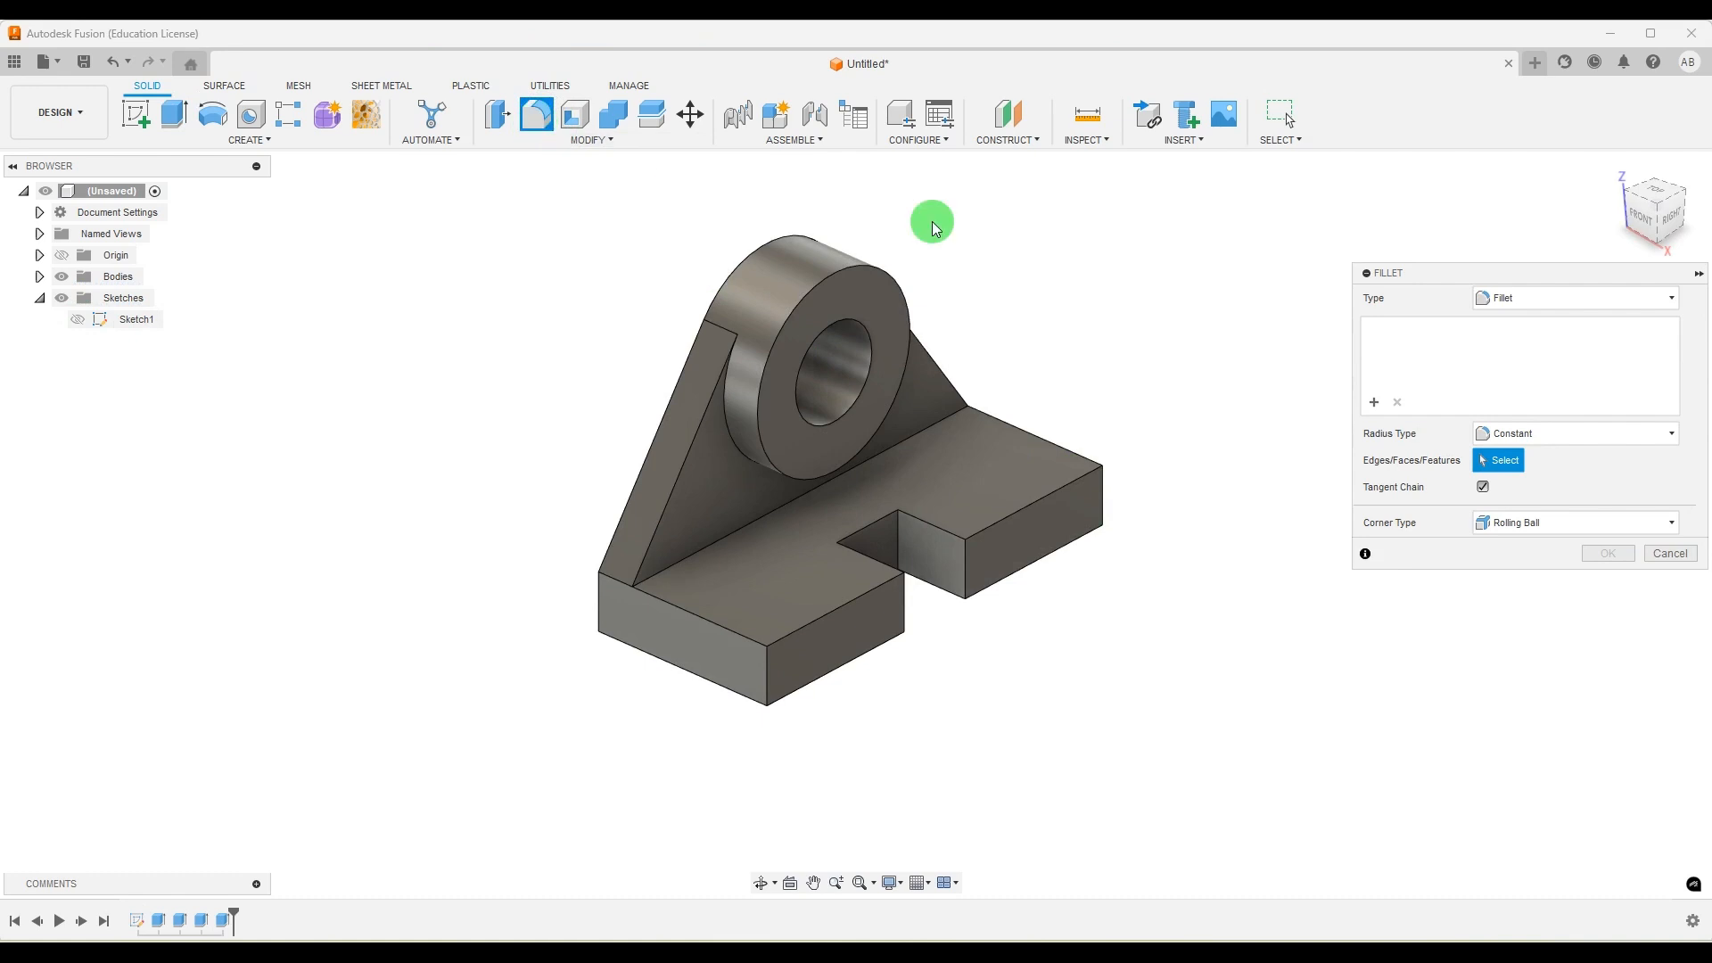
{"action": "left_click", "coordinate": [1519, 299]}
{"action": "left_click", "coordinate": [1522, 352]}
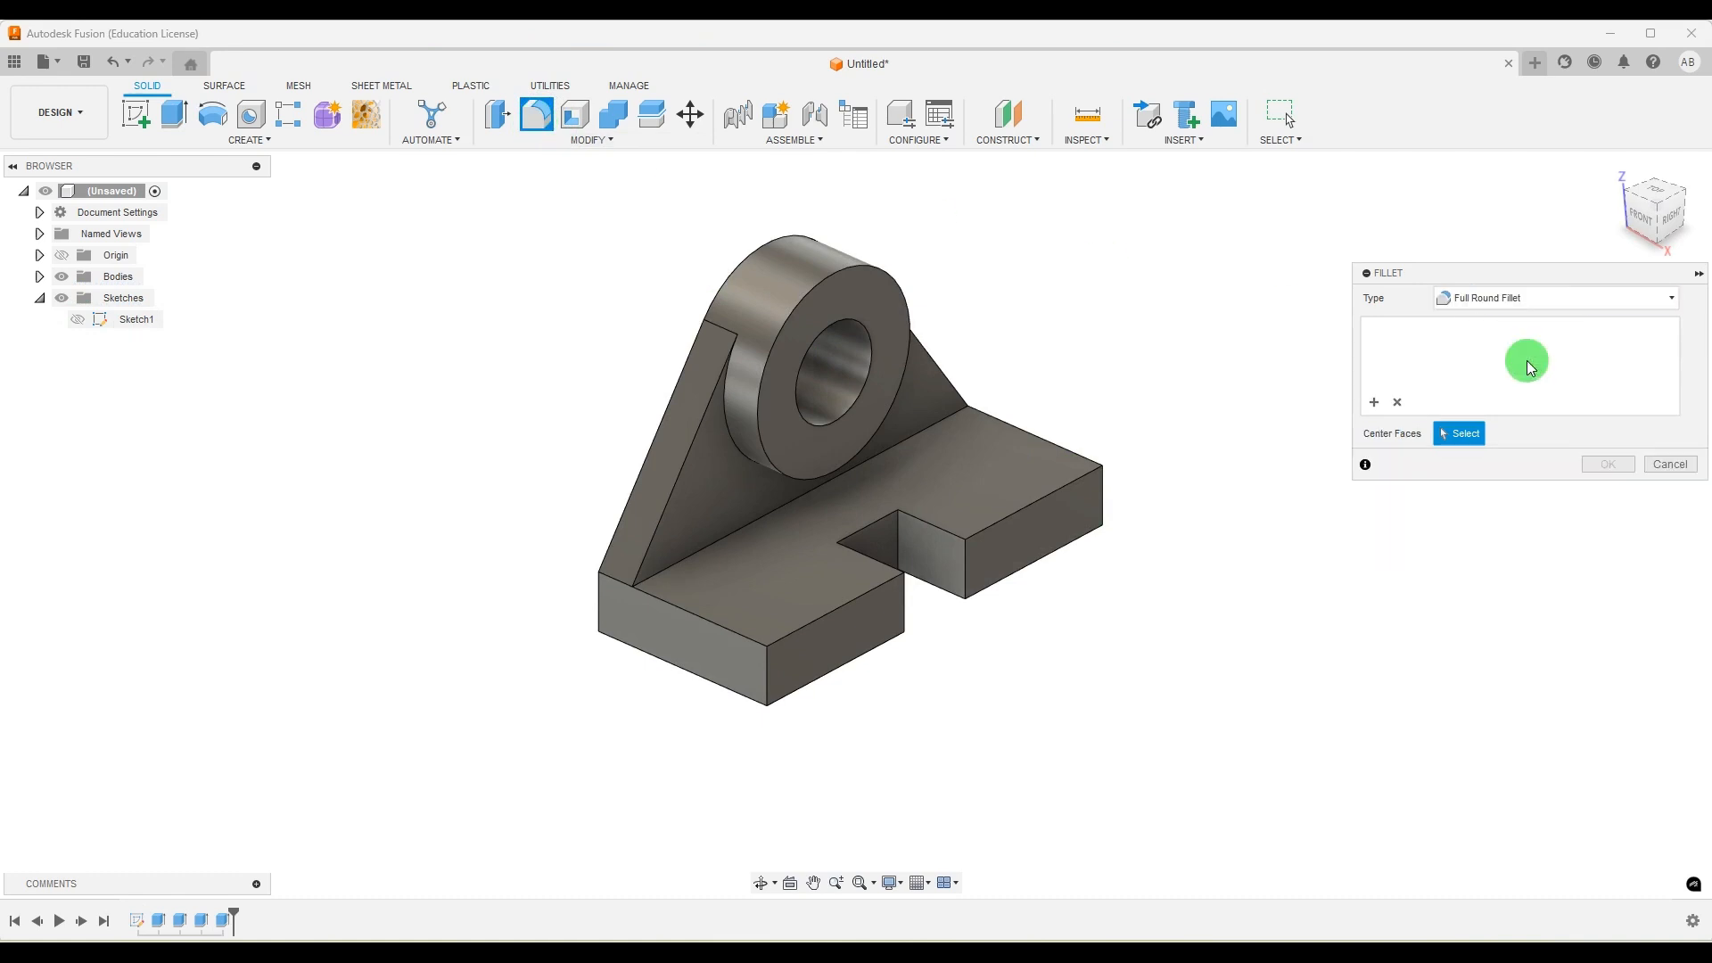
{"action": "left_click", "coordinate": [886, 543]}
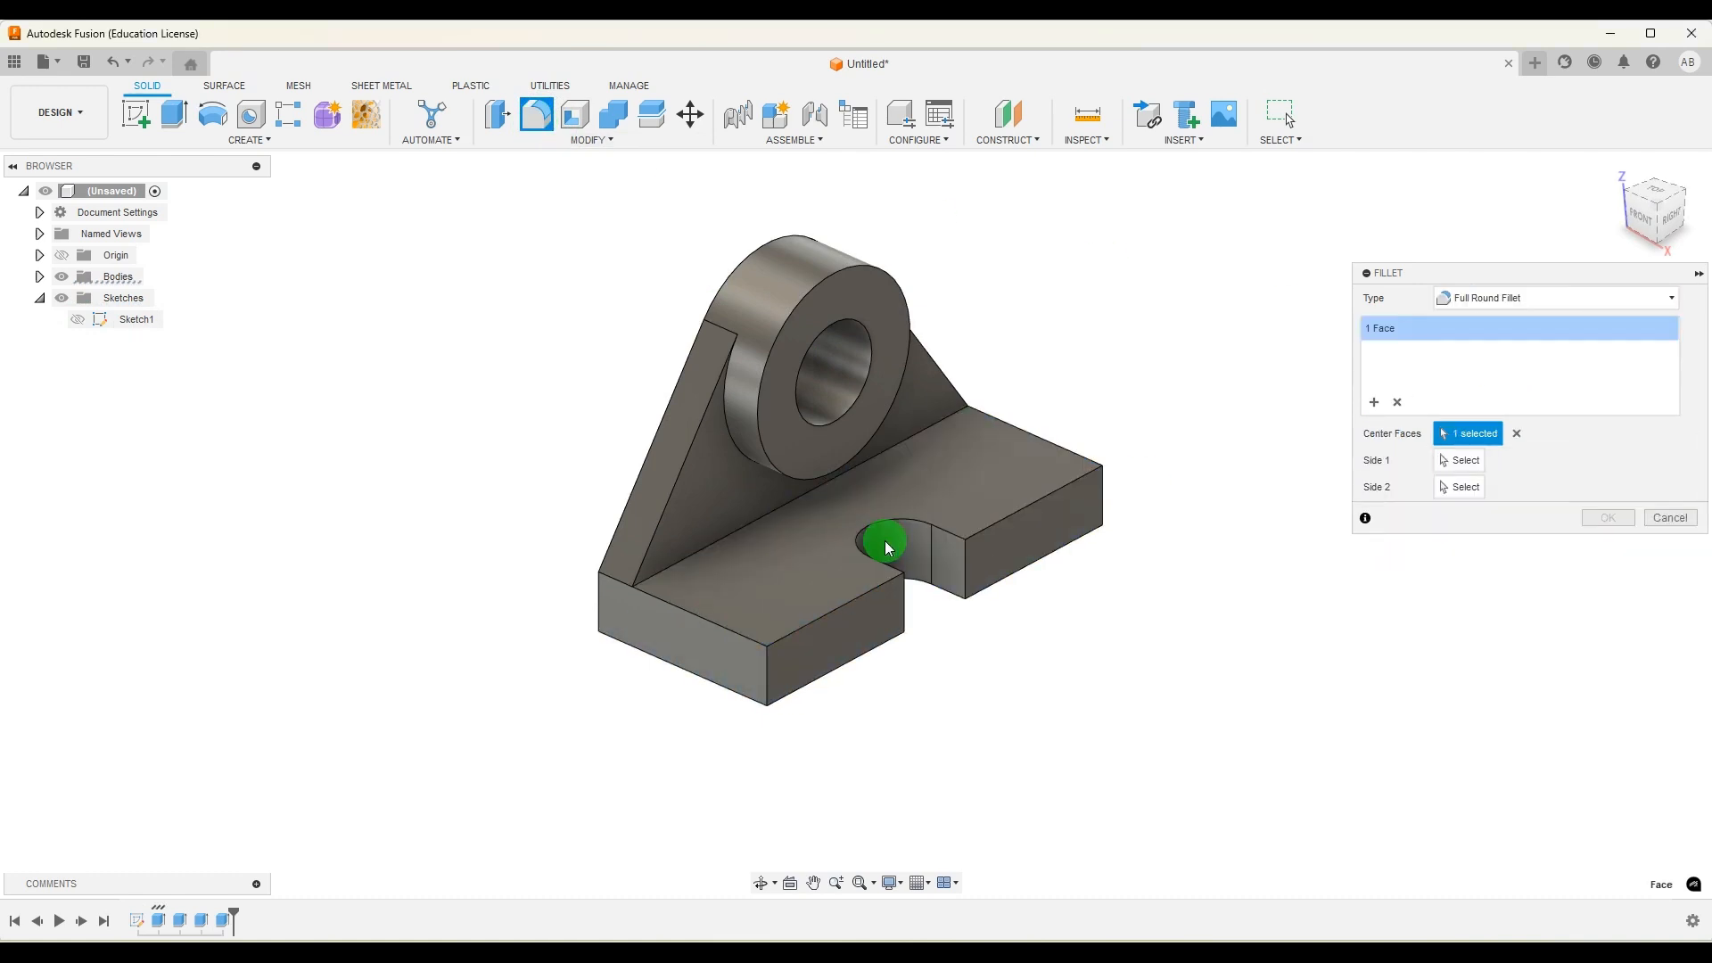
{"action": "left_click", "coordinate": [1610, 519]}
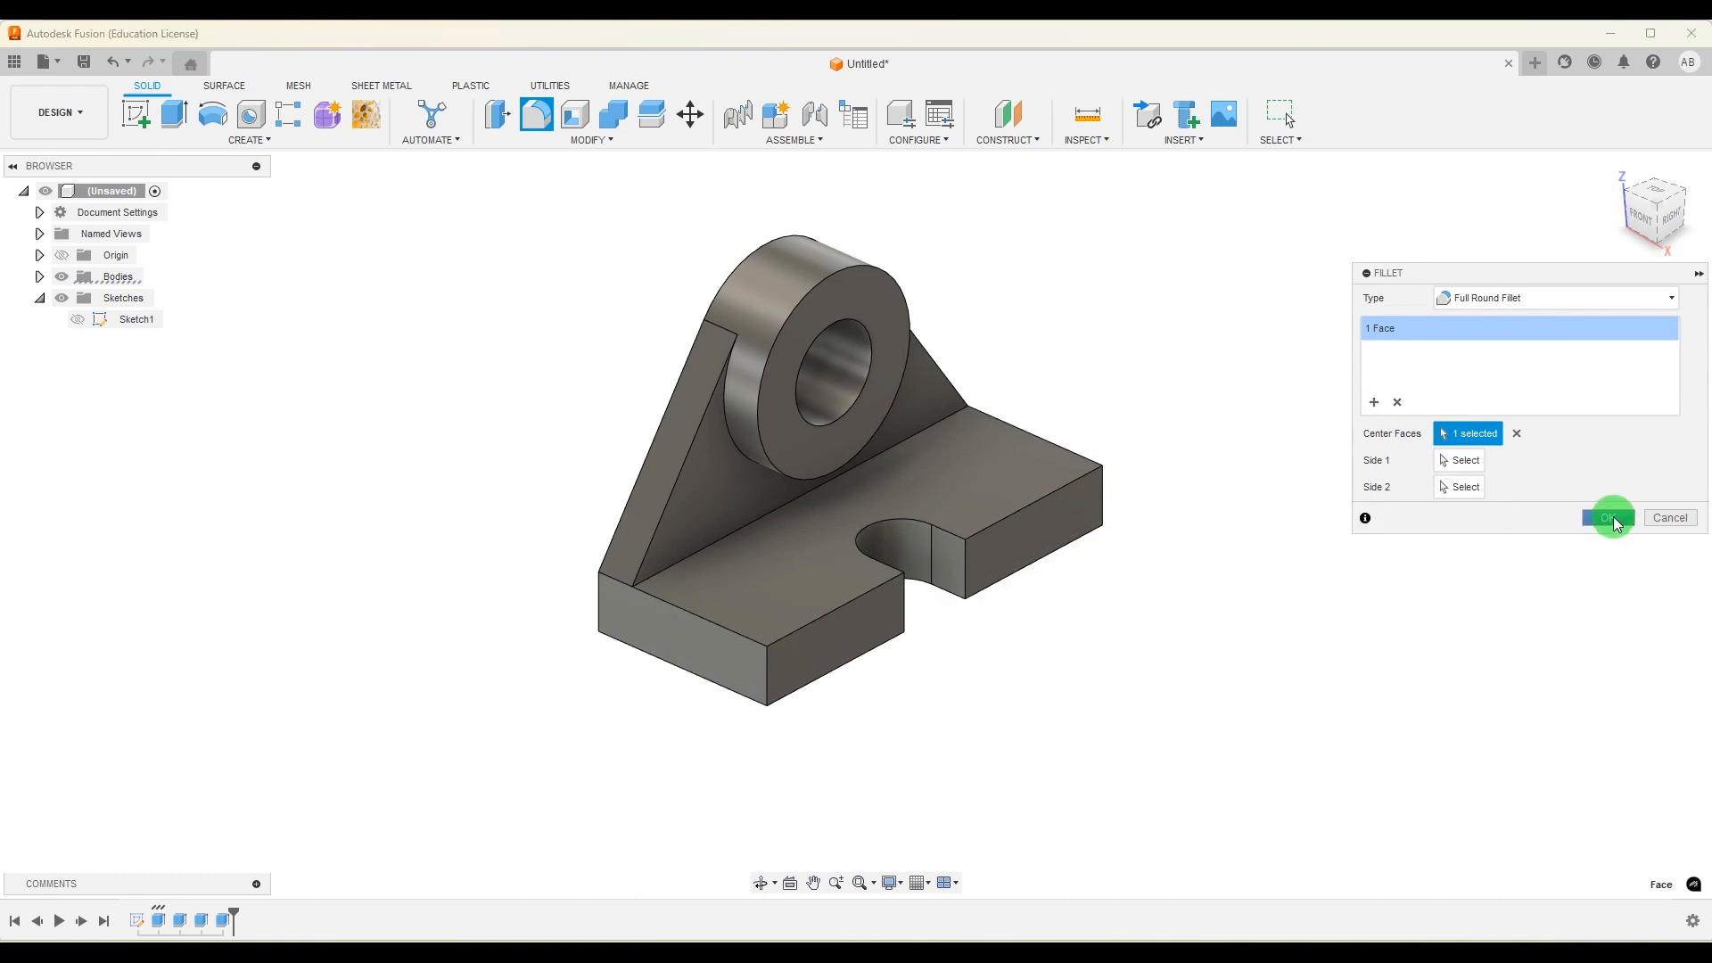
Consult reference drawing 106.jpg for the radius of the base's front corners
{"action": "left_click", "coordinate": [1185, 939]}
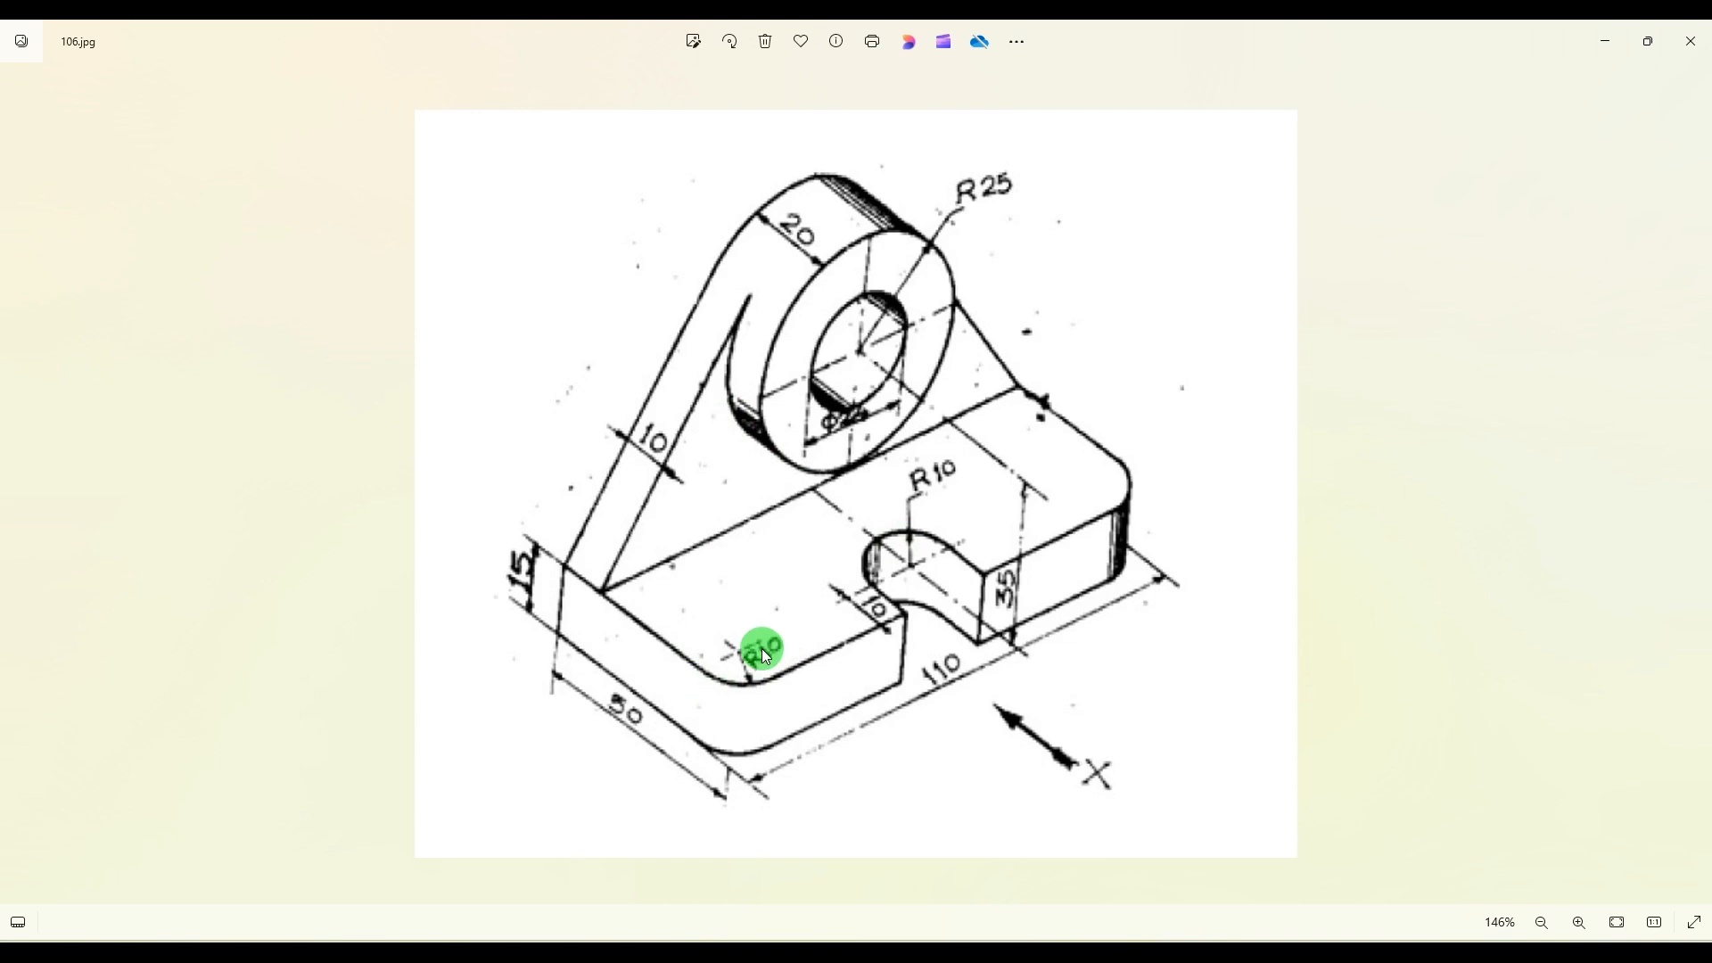
{"action": "left_click", "coordinate": [1155, 938]}
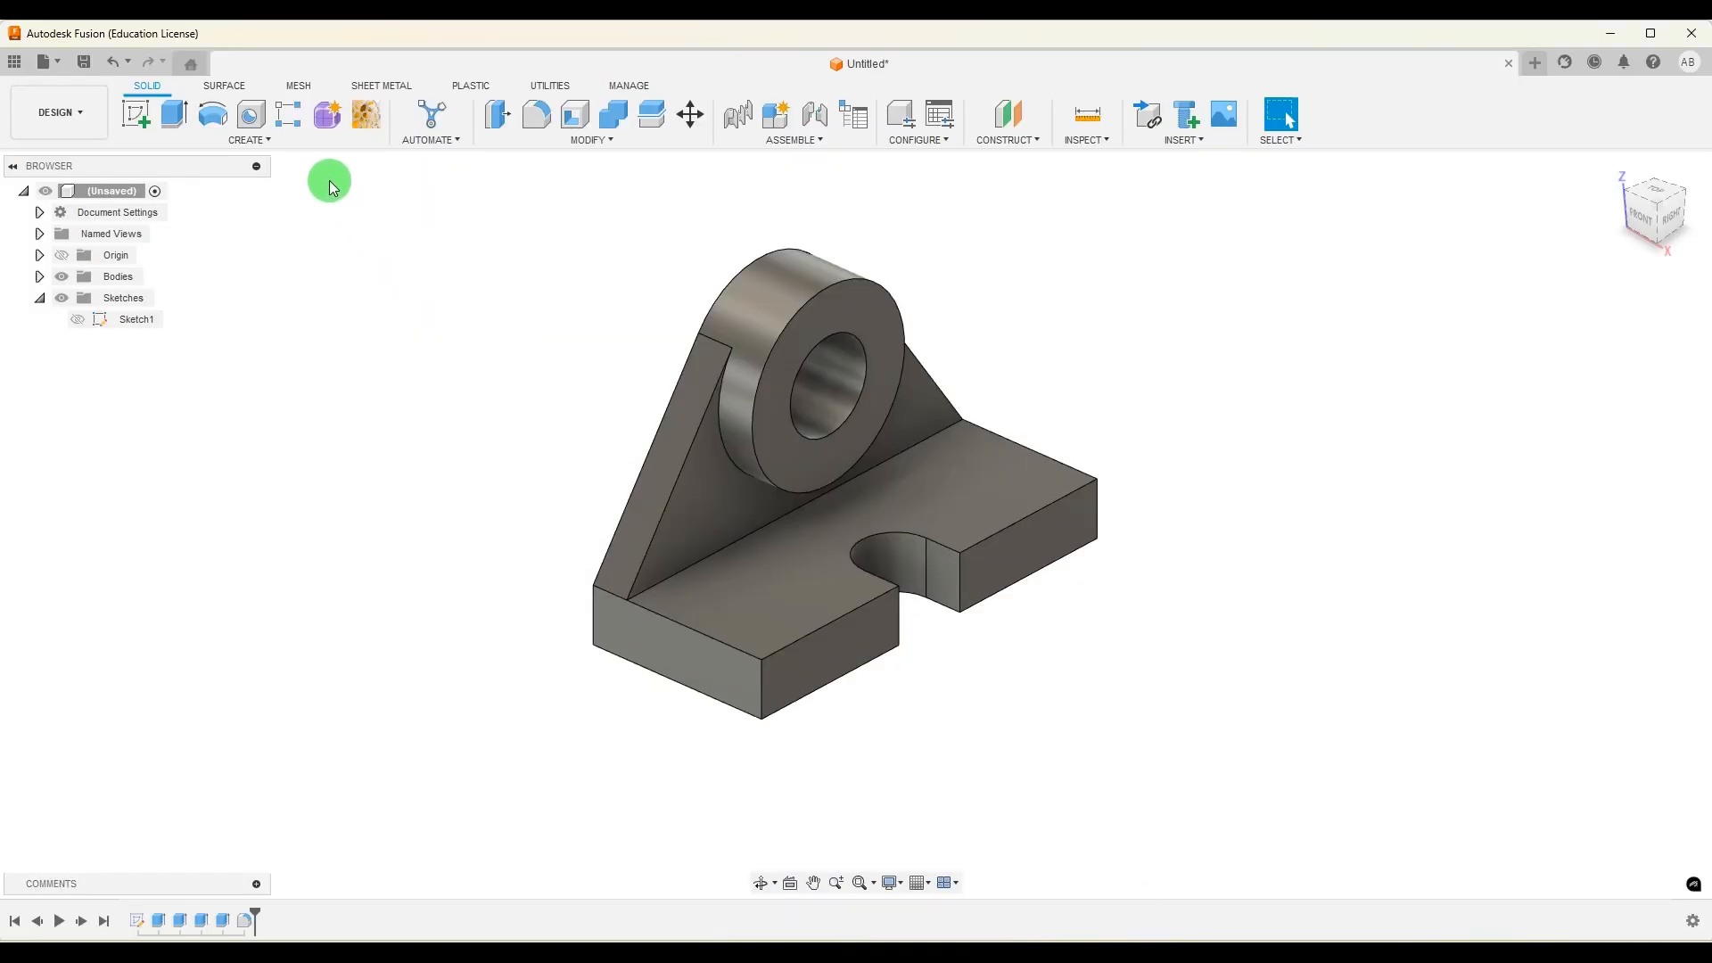
{"action": "left_click", "coordinate": [536, 114]}
{"action": "left_click", "coordinate": [768, 691]}
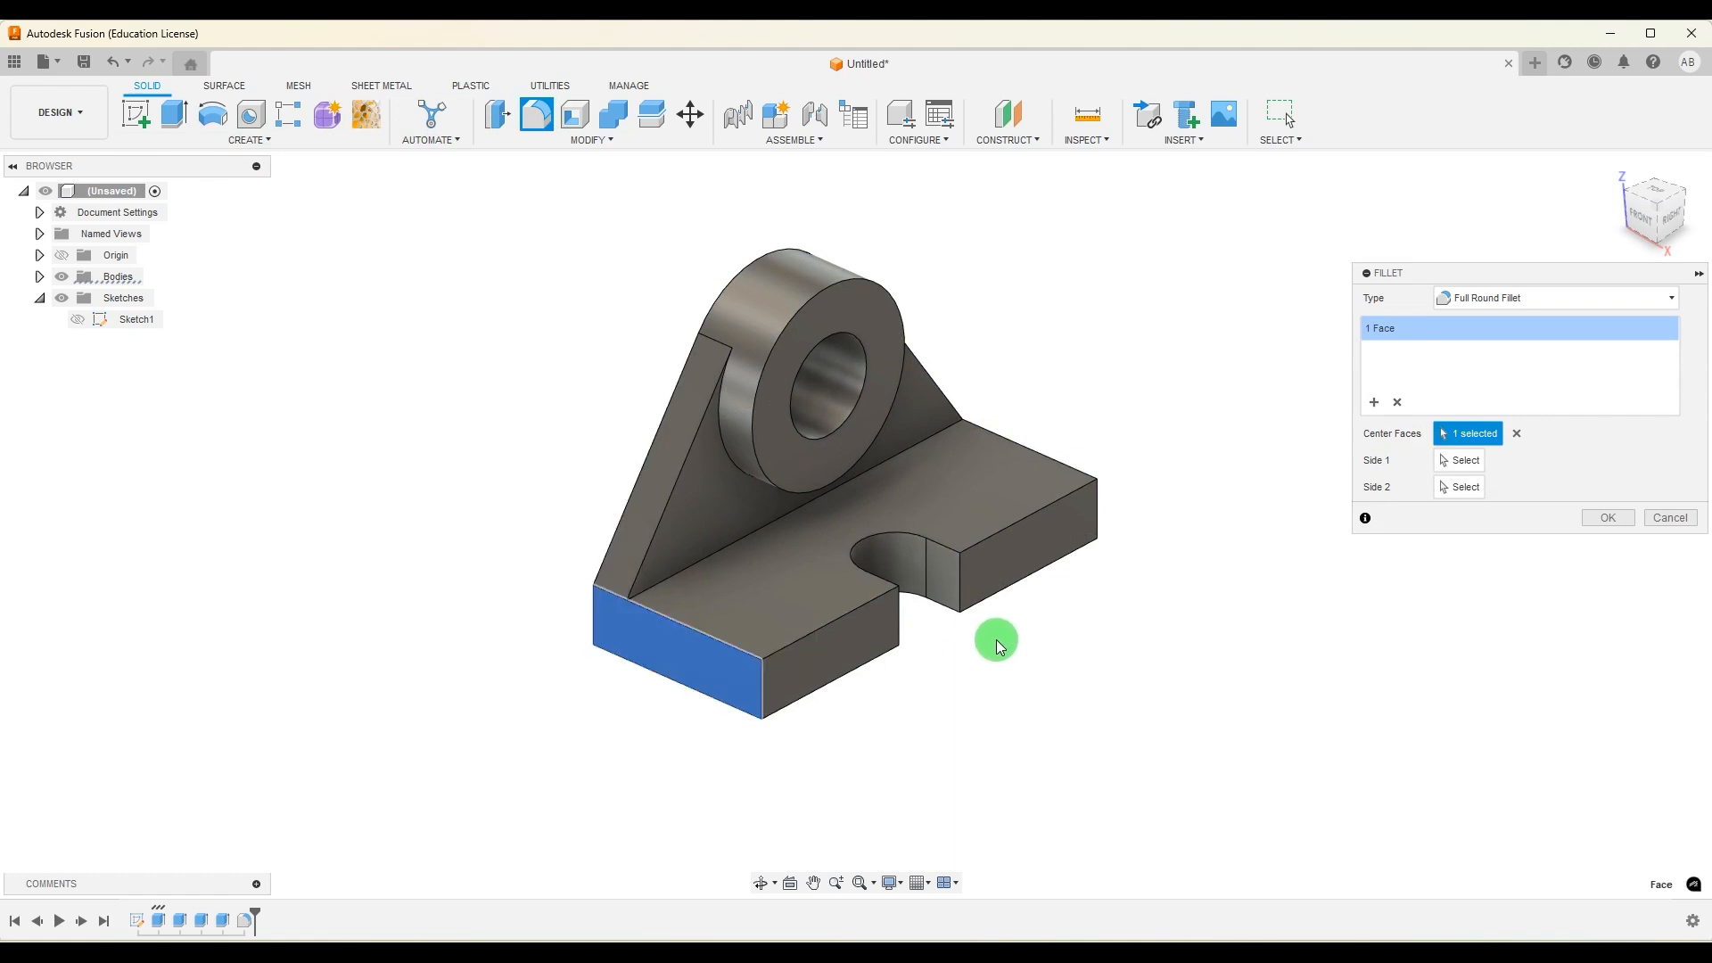
{"action": "key", "text": "Escape"}
Fillet the two front vertical corner edges of the base with a constant 10 mm radius, using the standard Fillet type
{"action": "left_click", "coordinate": [539, 122]}
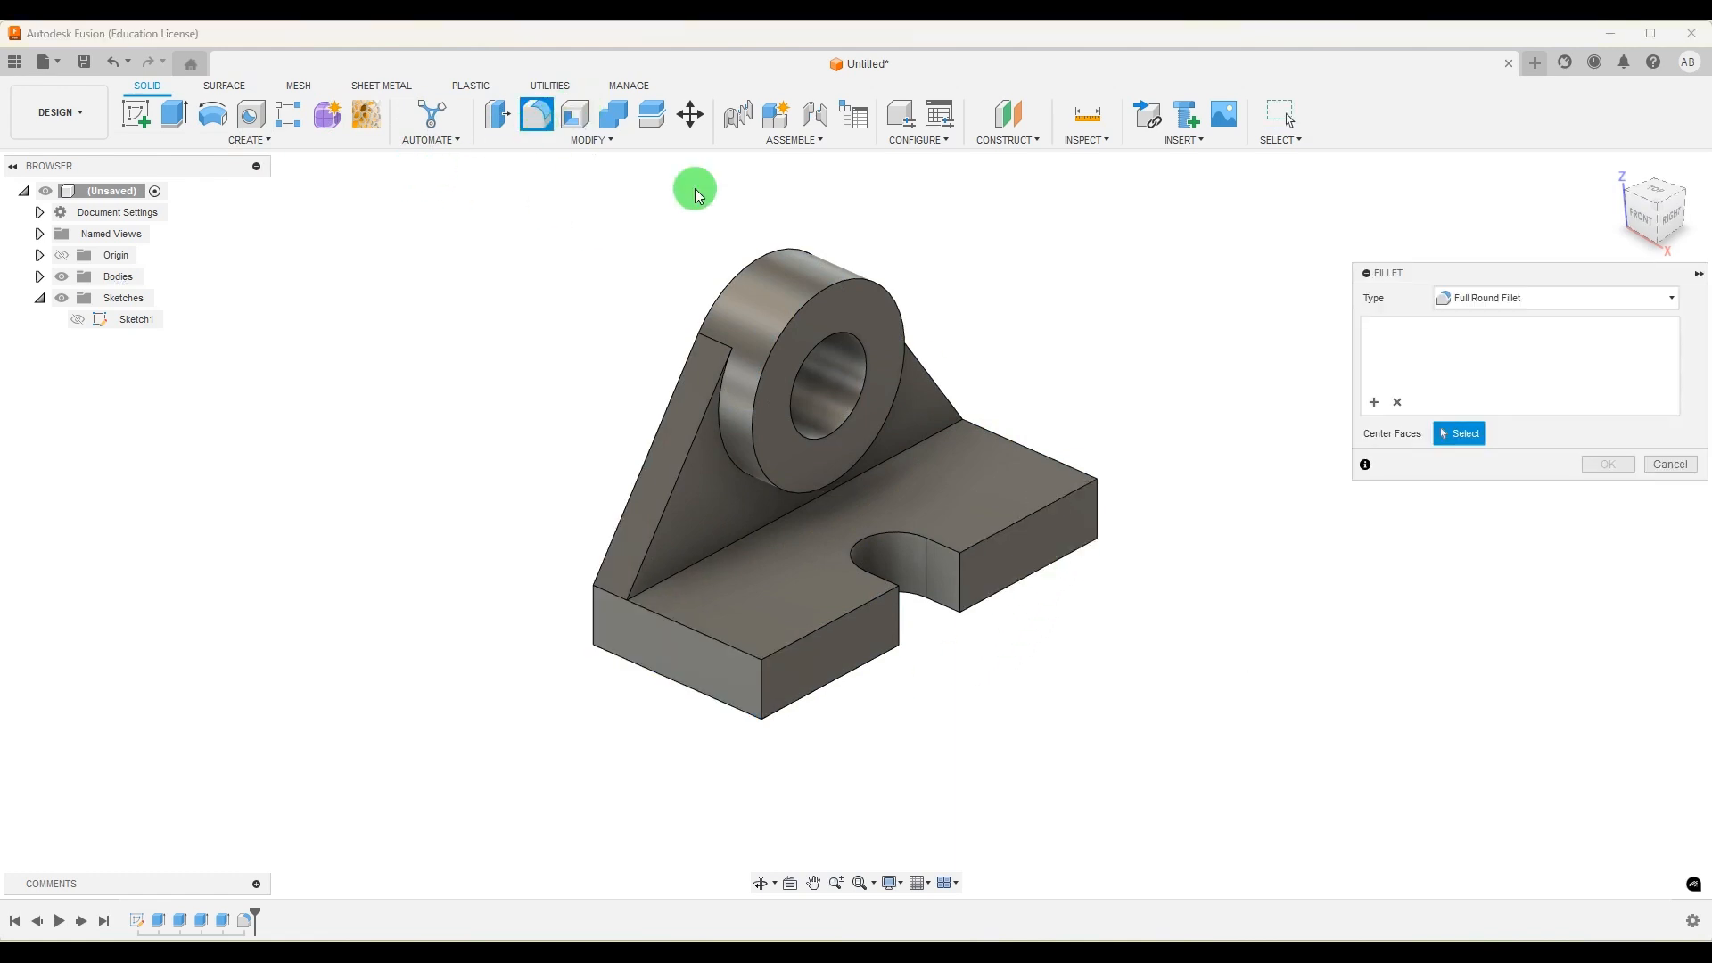
{"action": "left_click", "coordinate": [1521, 296]}
{"action": "left_click", "coordinate": [1518, 322]}
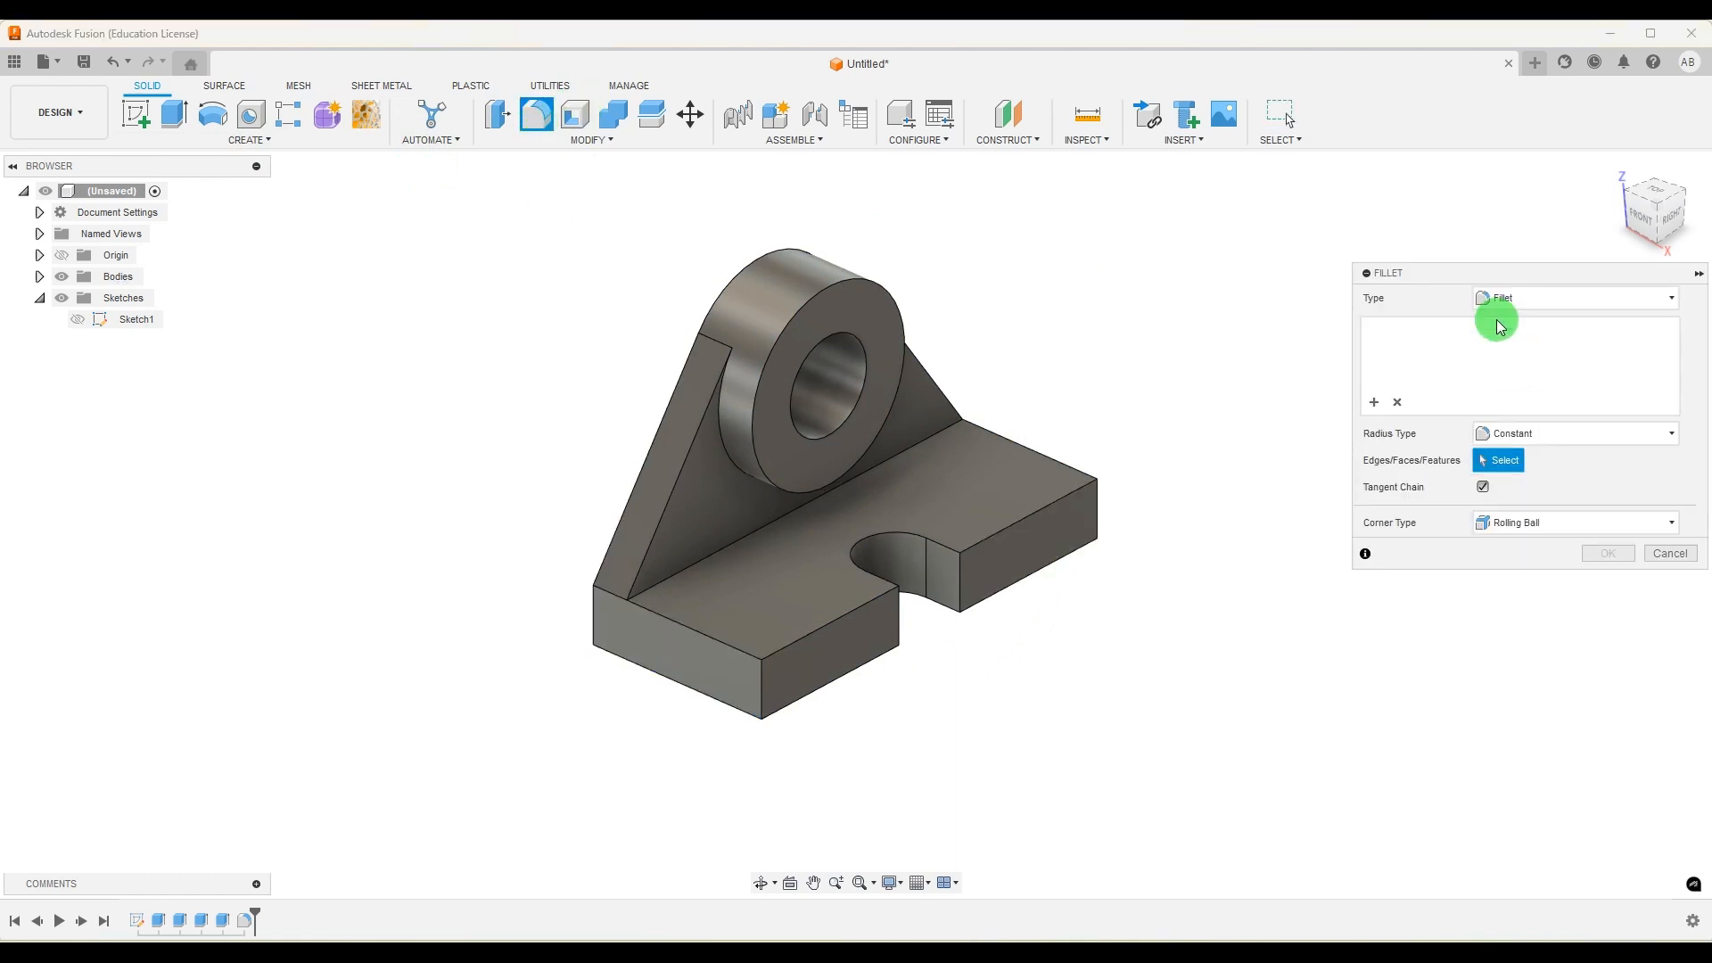
{"action": "left_click", "coordinate": [763, 689]}
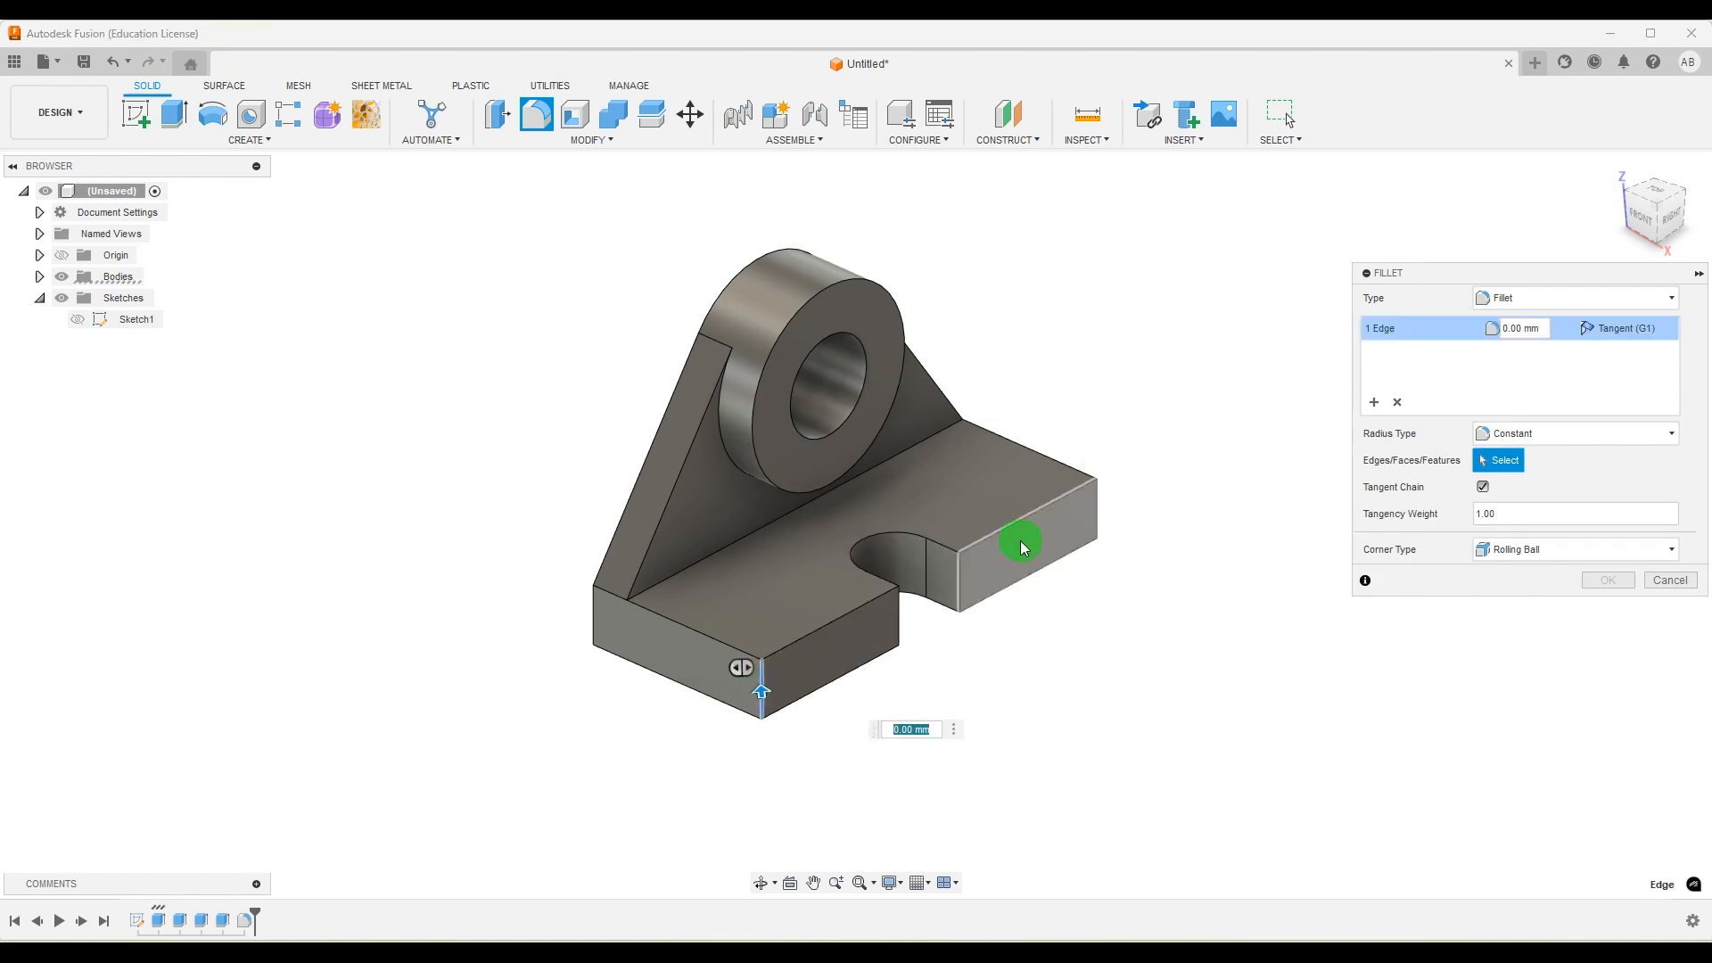
{"action": "left_click", "coordinate": [1099, 505]}
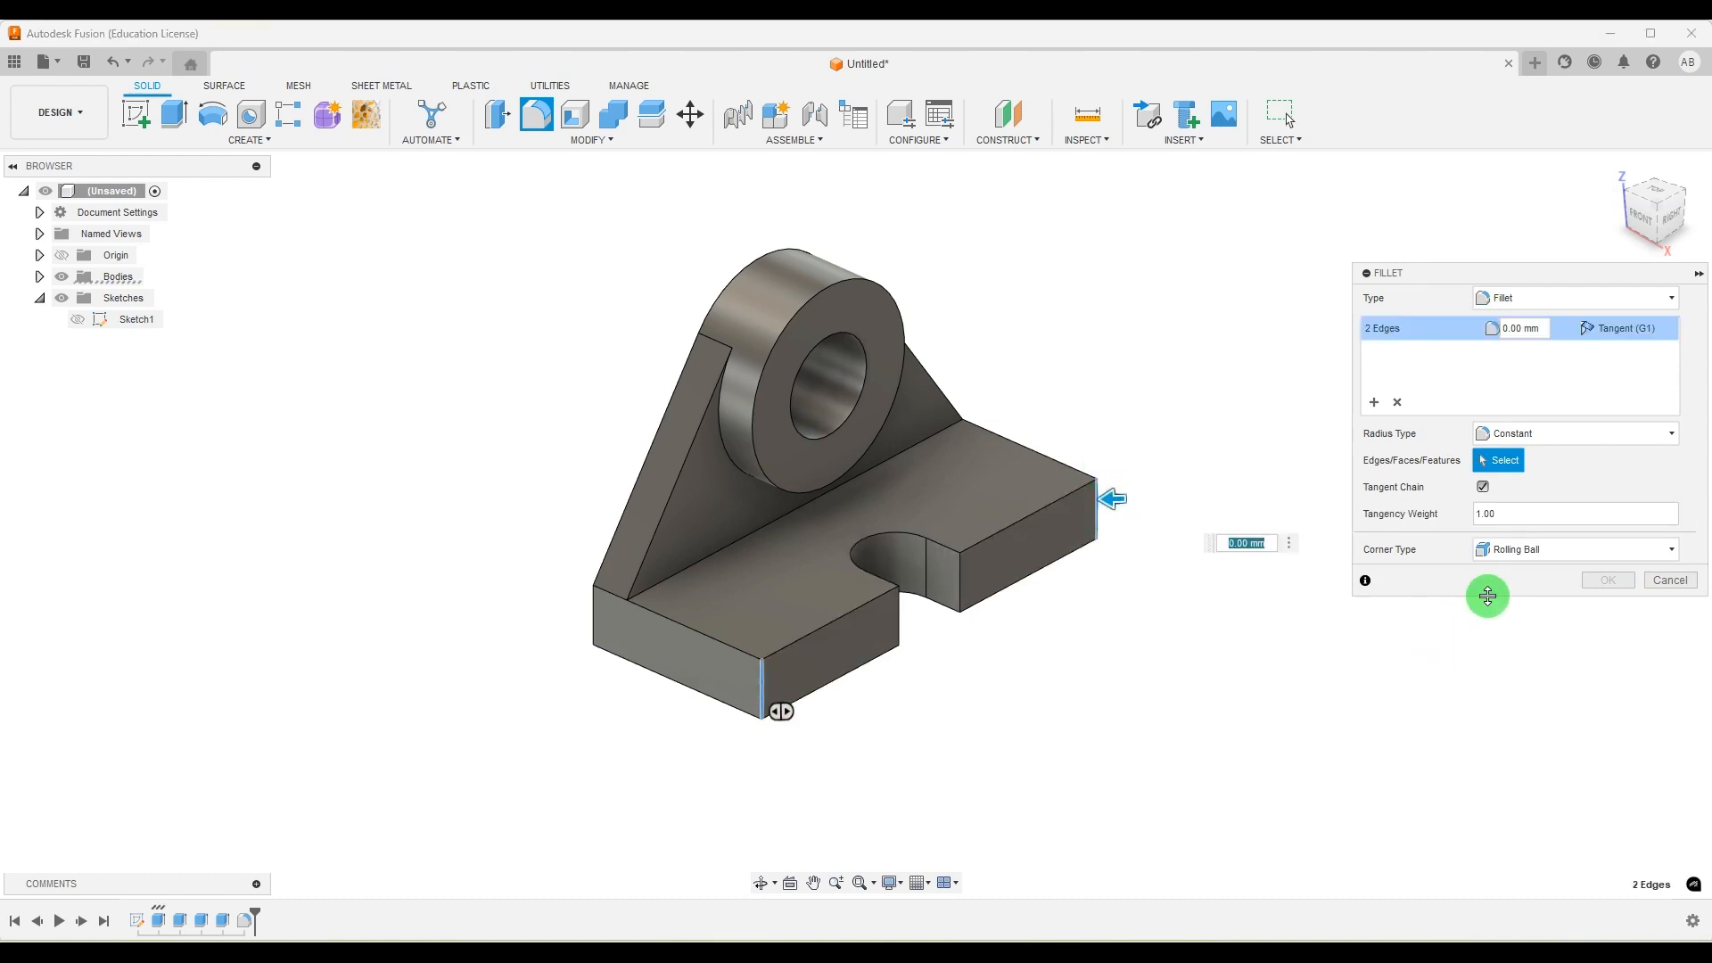
{"action": "type", "text": "10"}
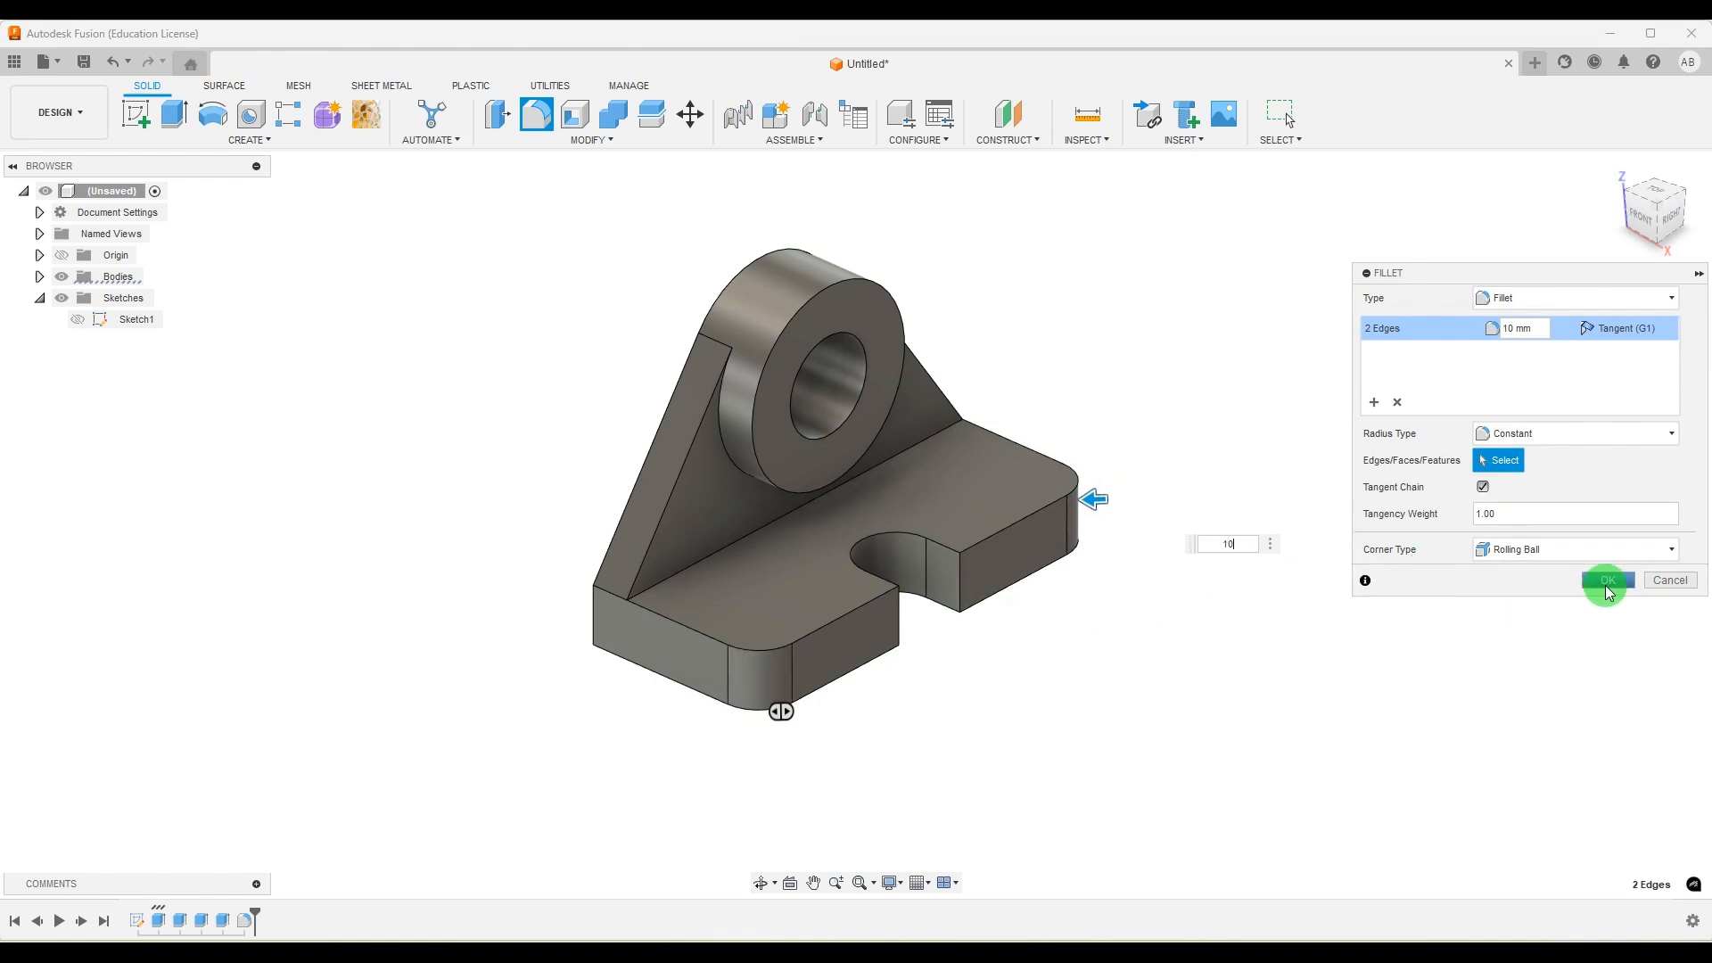
{"action": "left_click", "coordinate": [1608, 579]}
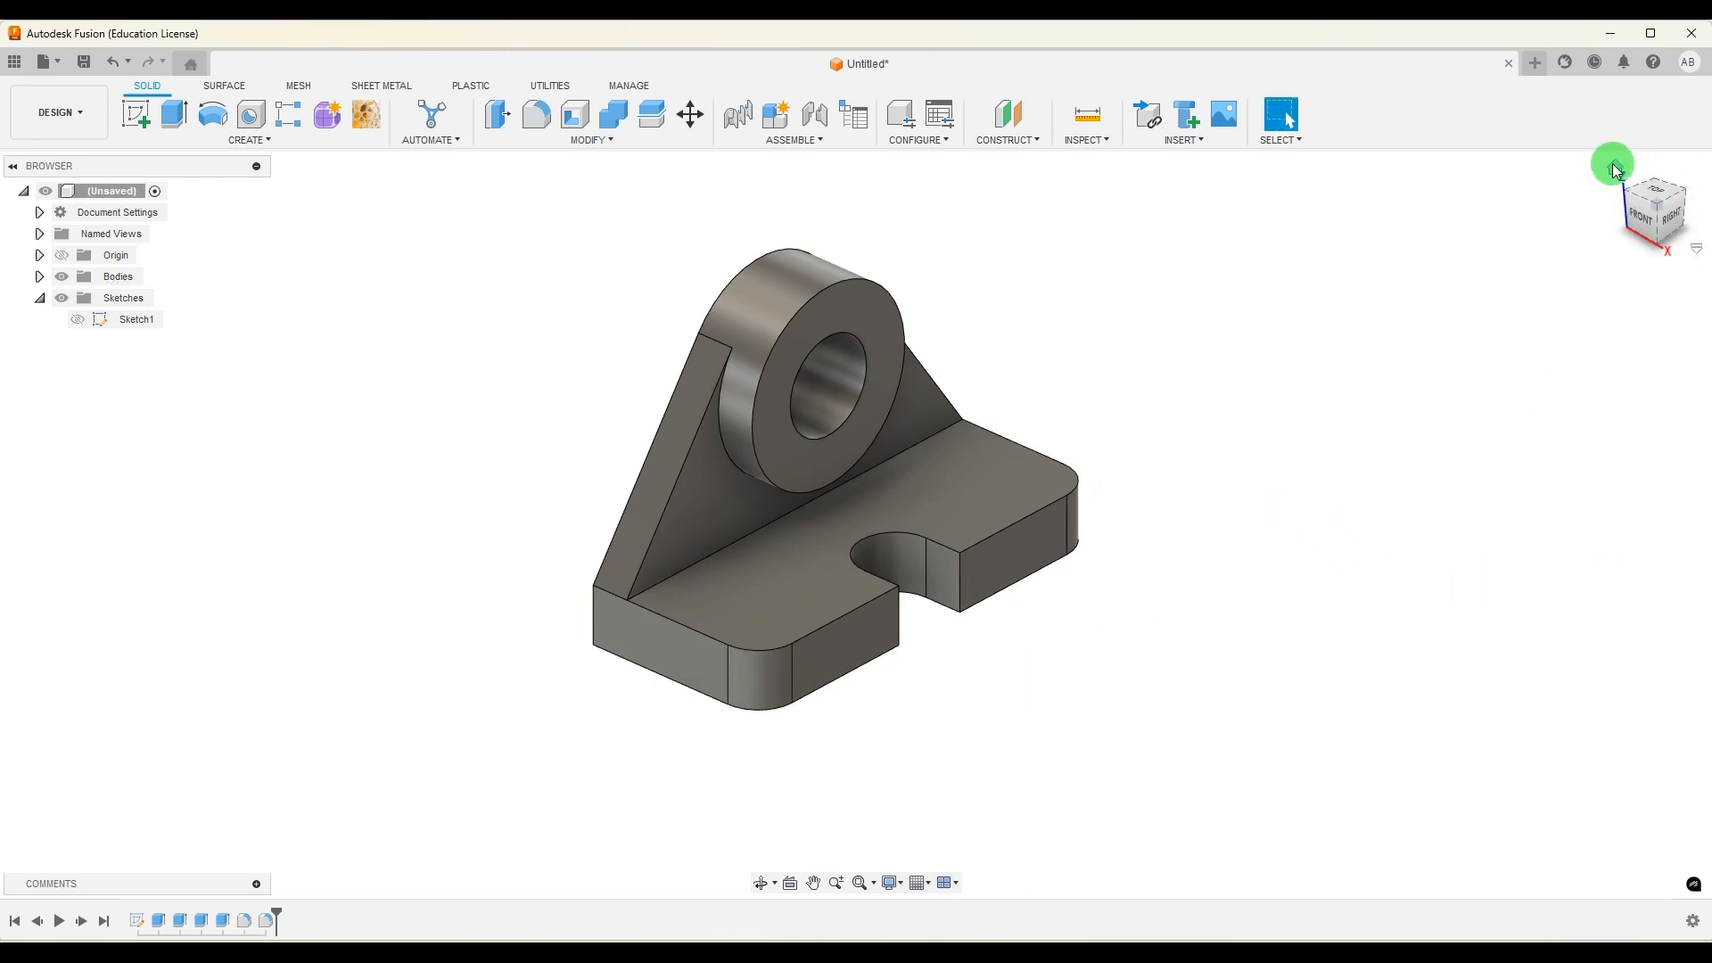
Return the model to its home view and show reference drawing 106.jpg in a smaller window beside it for comparison
{"action": "left_click", "coordinate": [1605, 162]}
{"action": "left_click", "coordinate": [1203, 956]}
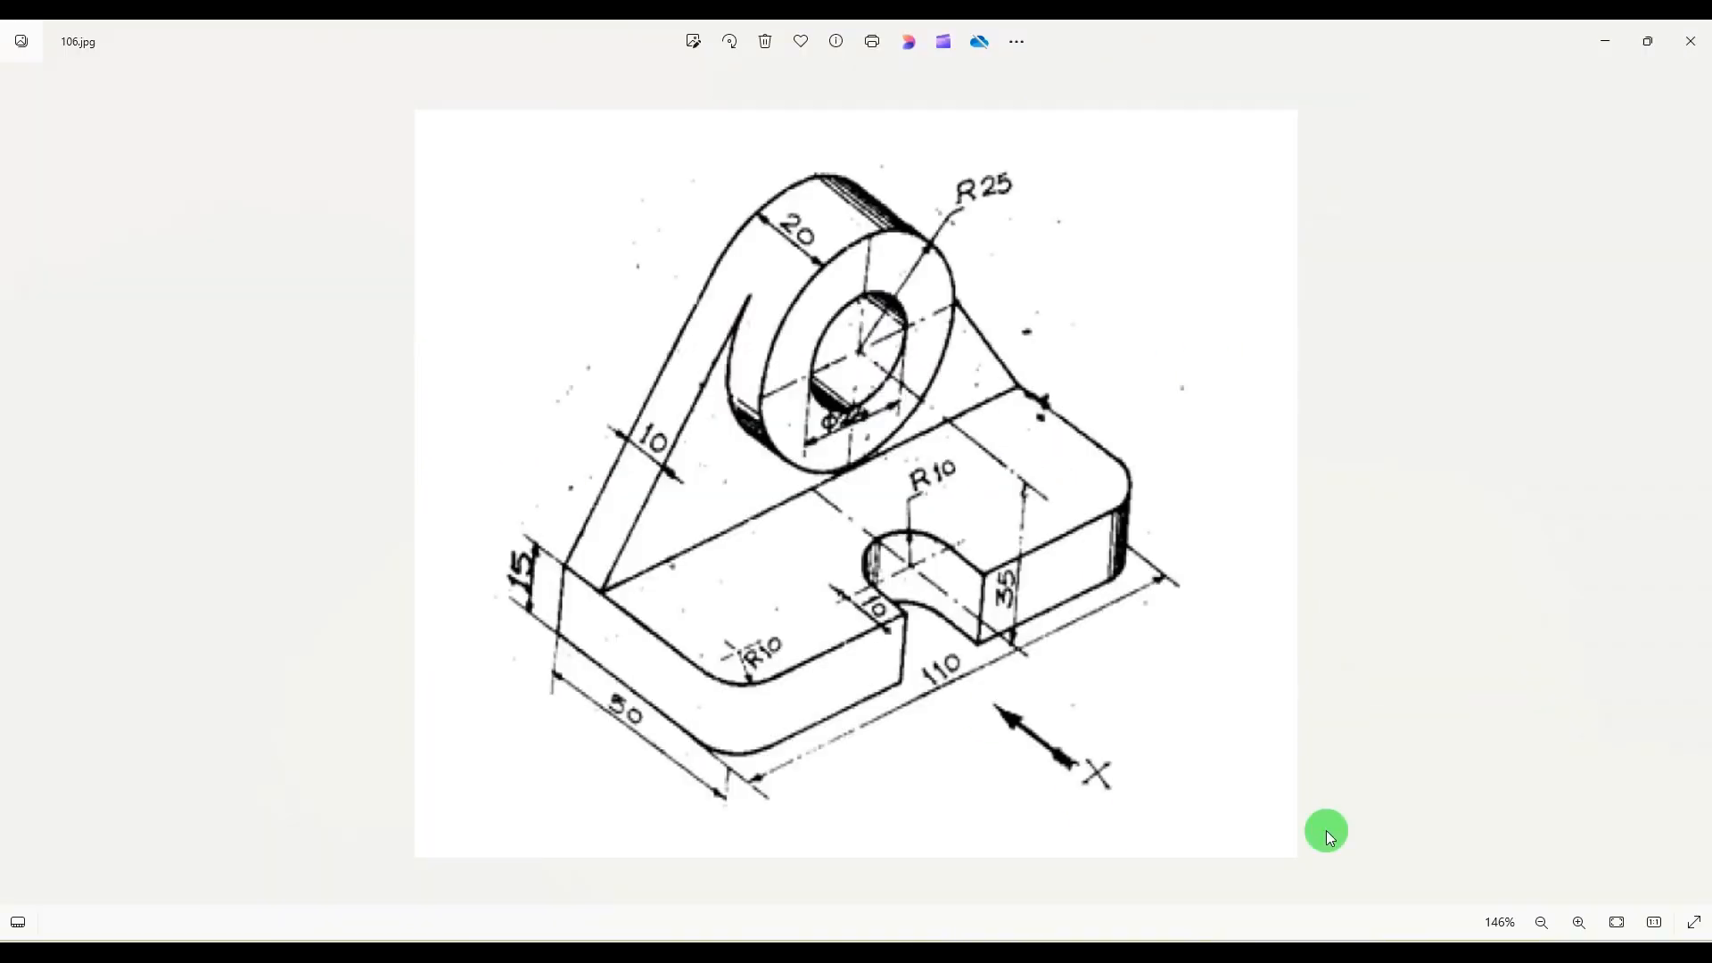
{"action": "left_click", "coordinate": [1653, 41]}
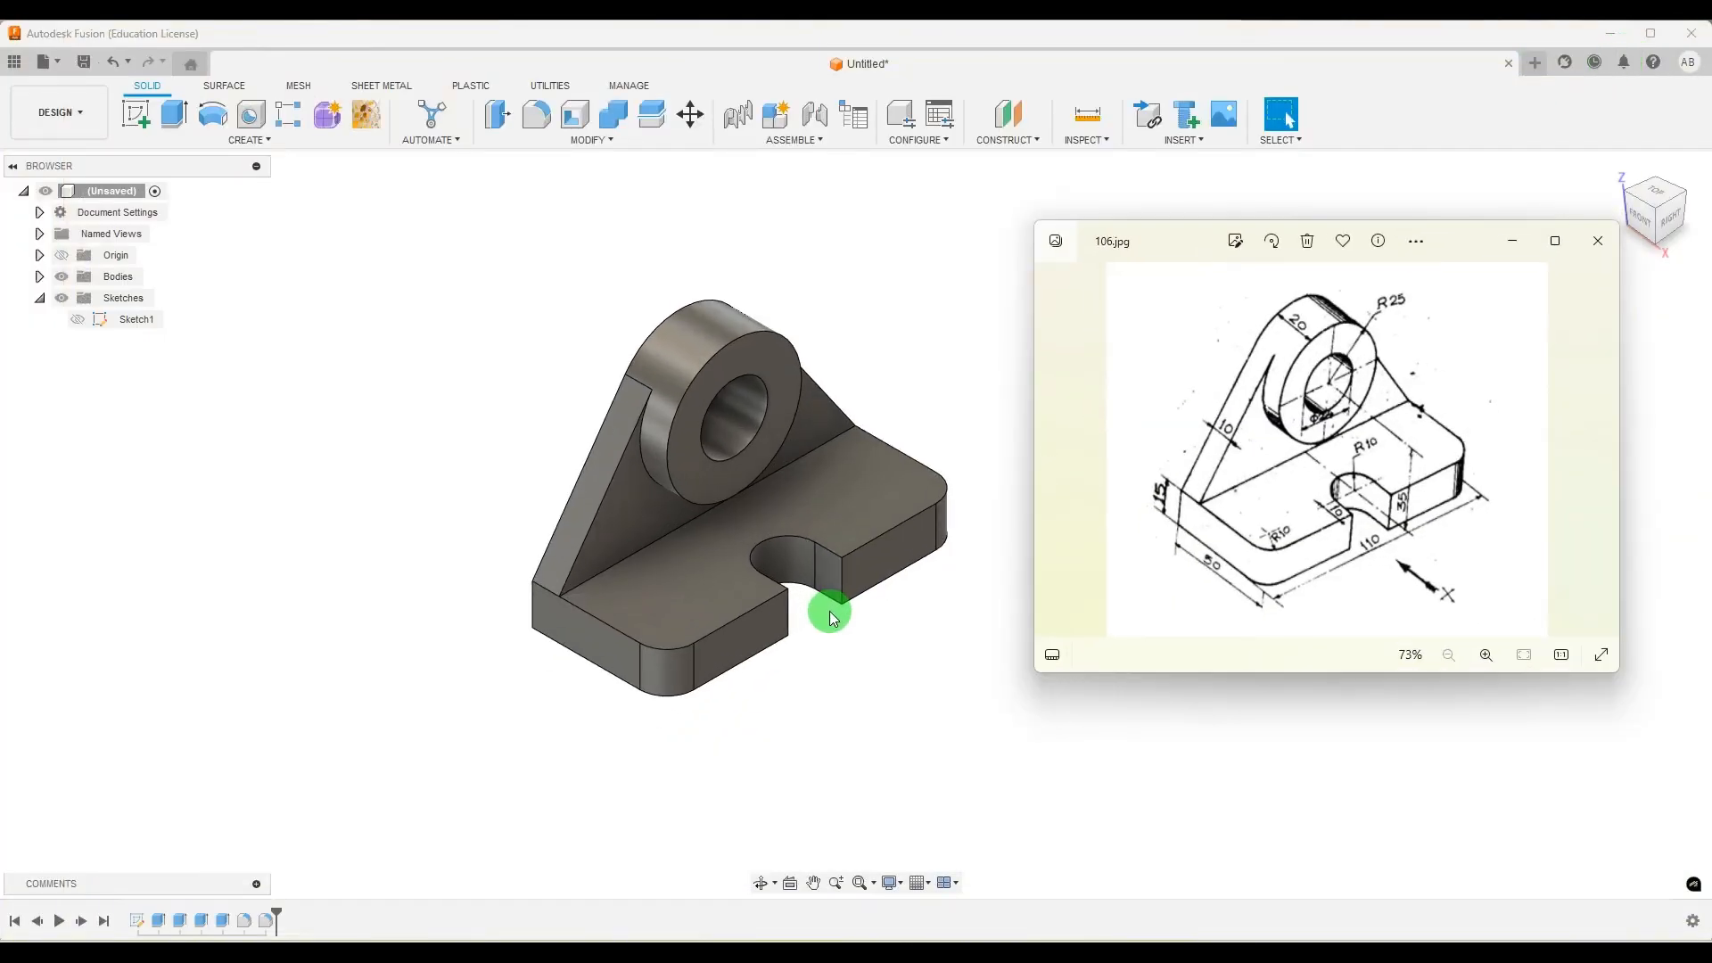